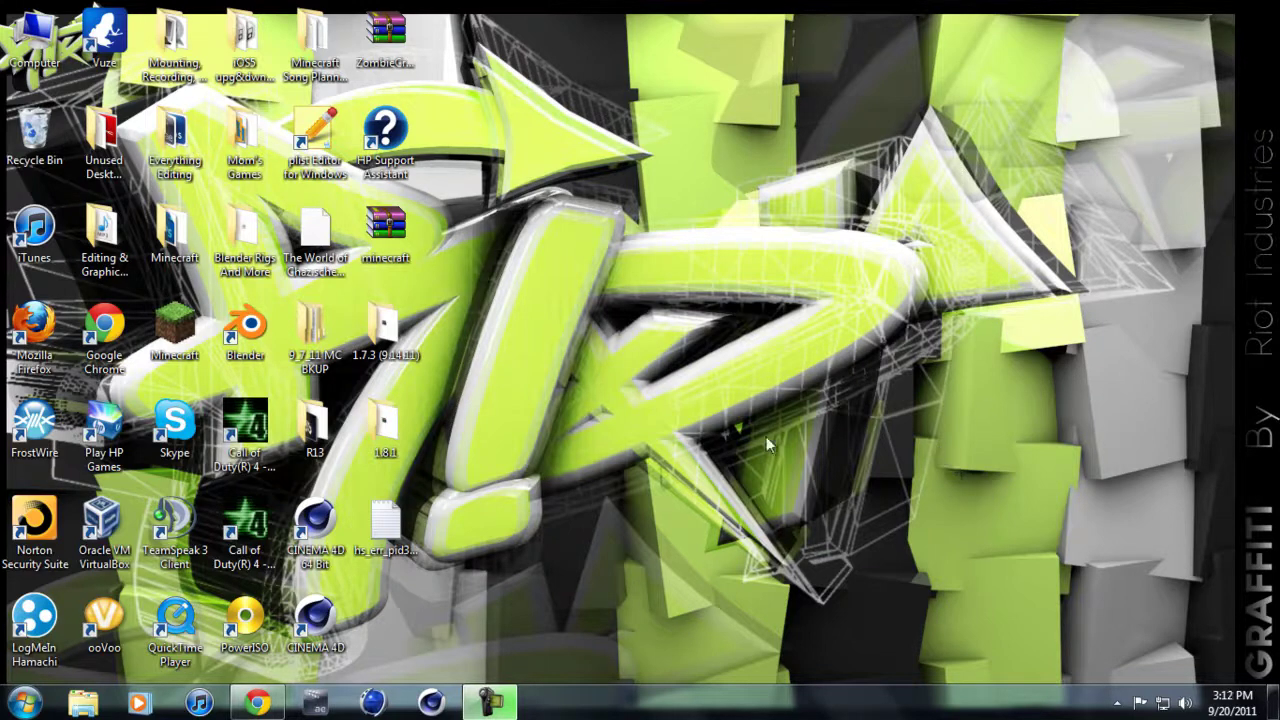
Search Google for 'optifine' and open the Minecraft Forum OptiFine HD_G (FPS Boost) topic
{"action": "mouse_move", "coordinate": [272, 710]}
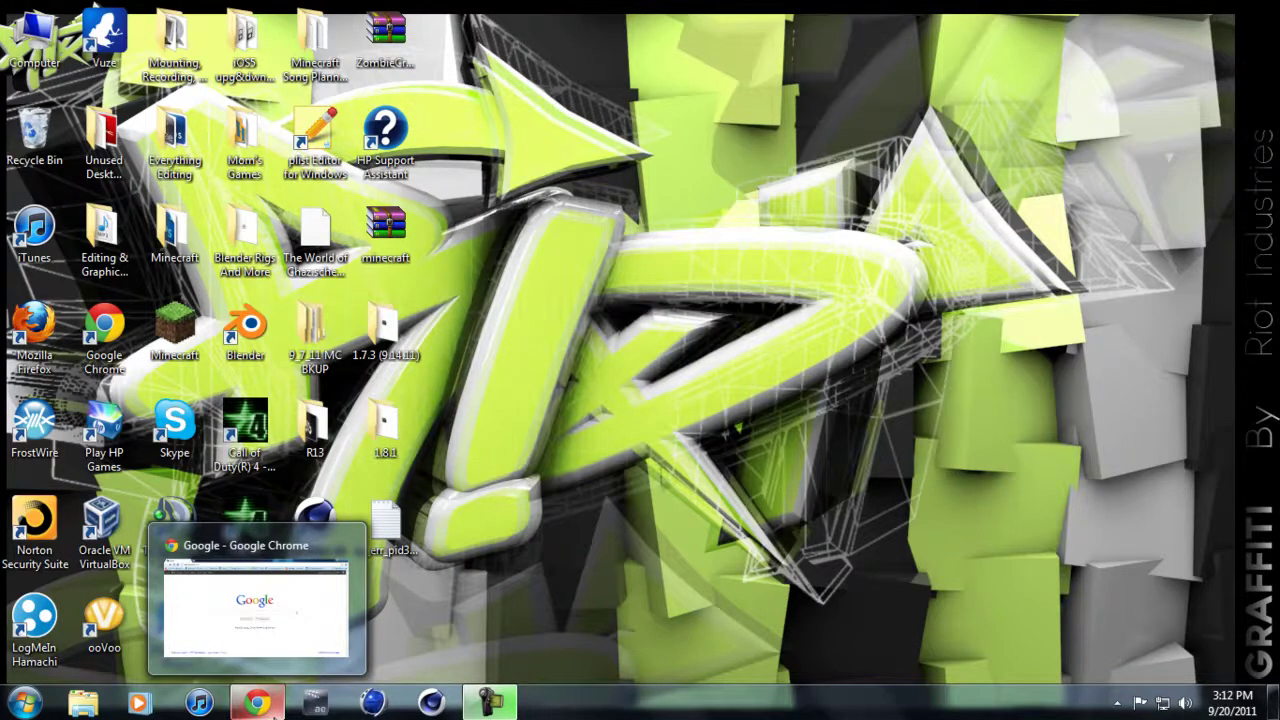
{"action": "left_click", "coordinate": [272, 710]}
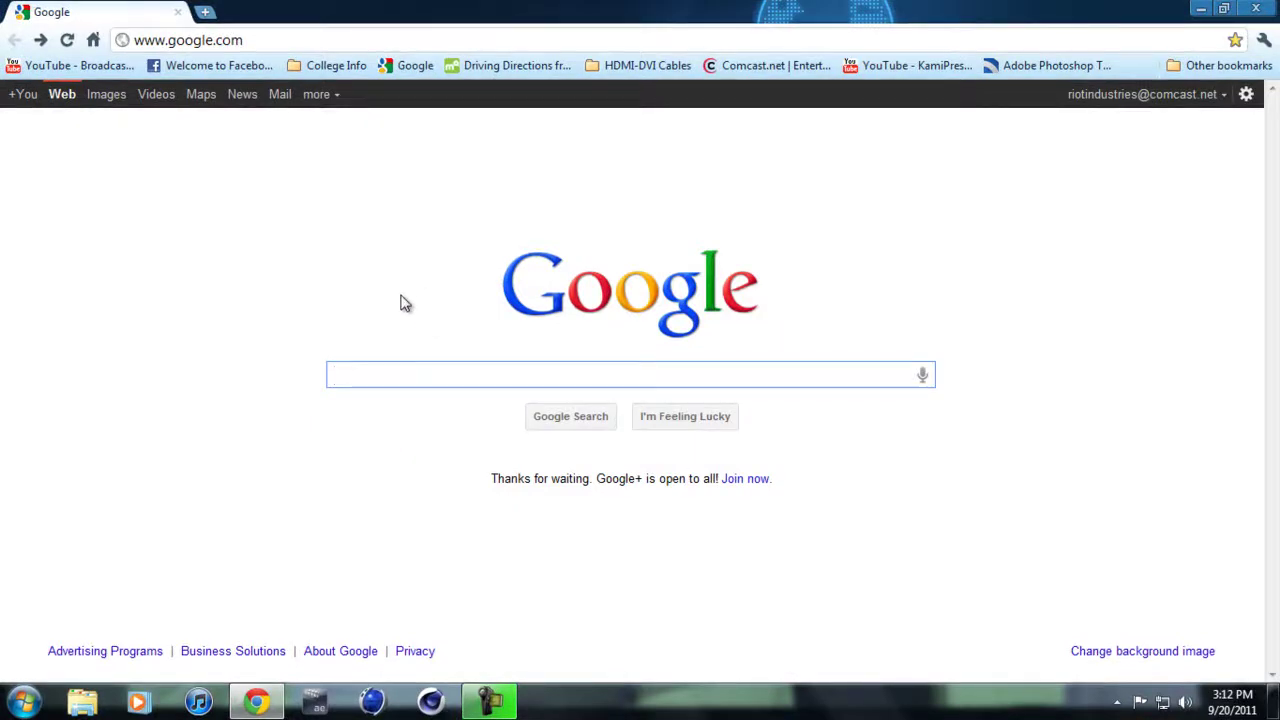
{"action": "type", "text": "op"}
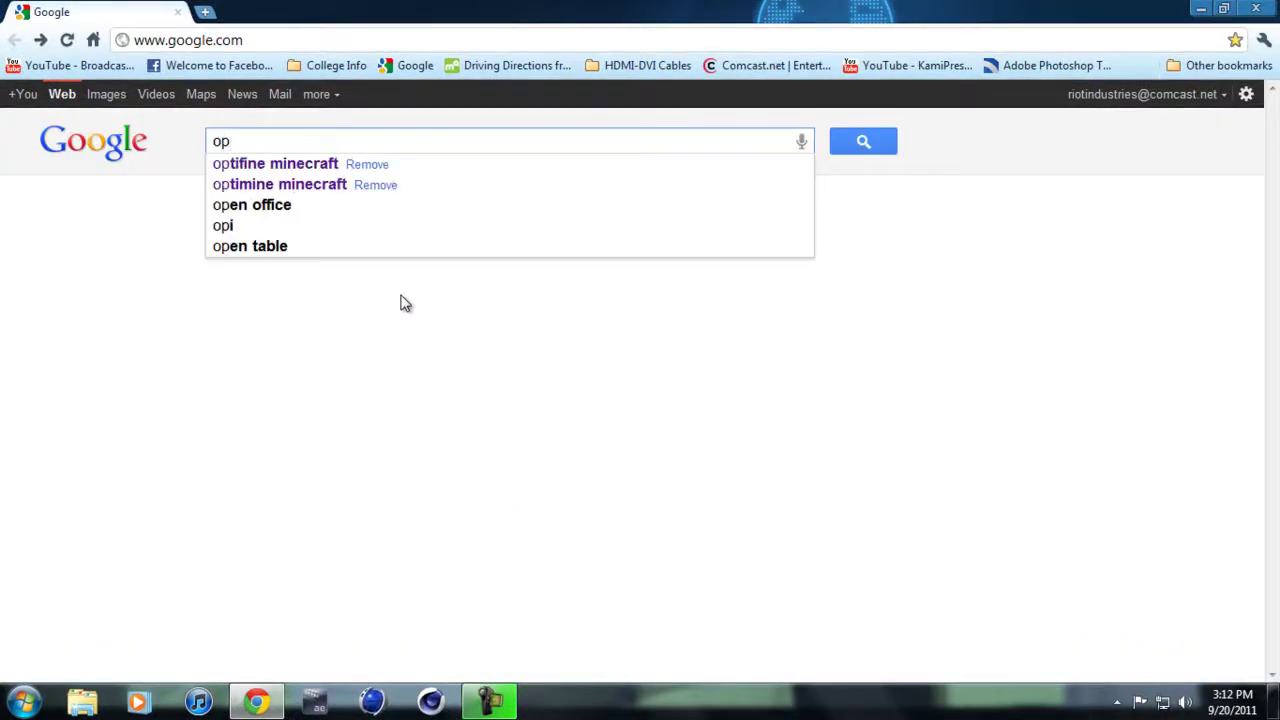
{"action": "type", "text": "tfine"}
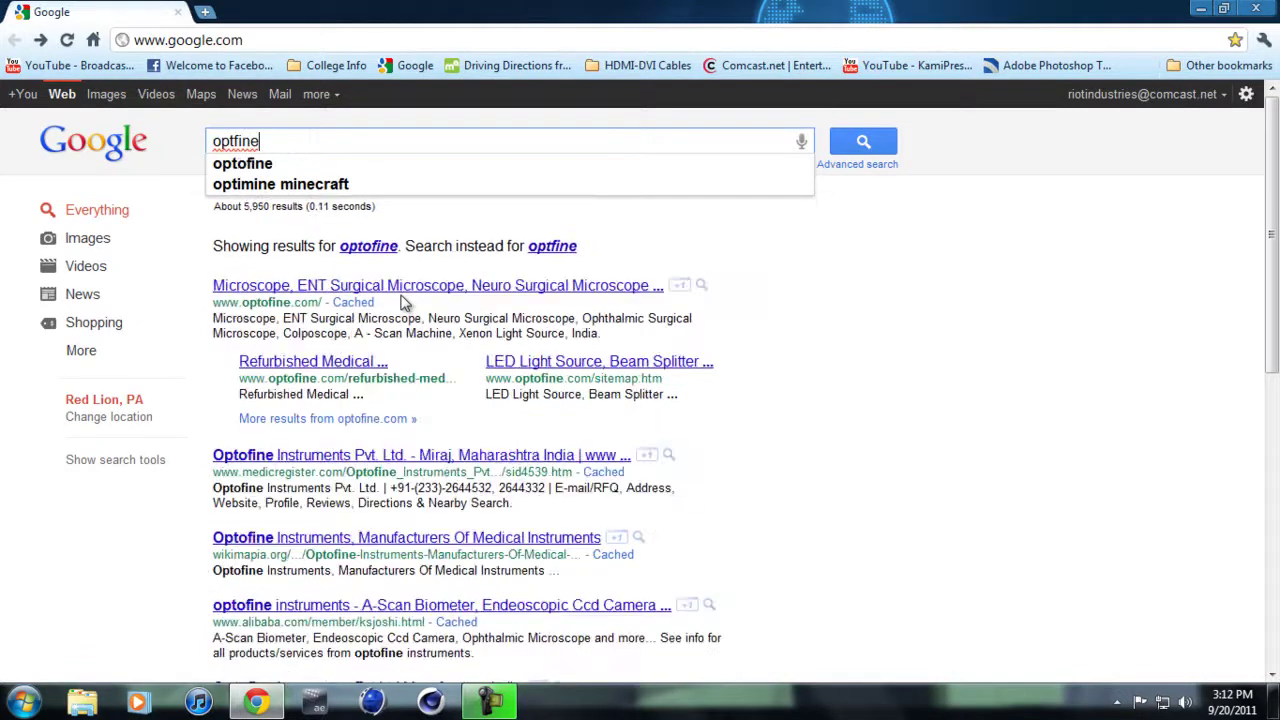
{"action": "key", "text": "BackSpace"}
{"action": "key", "text": "BackSpace"}
{"action": "key", "text": "BackSpace"}
{"action": "key", "text": "BackSpace"}
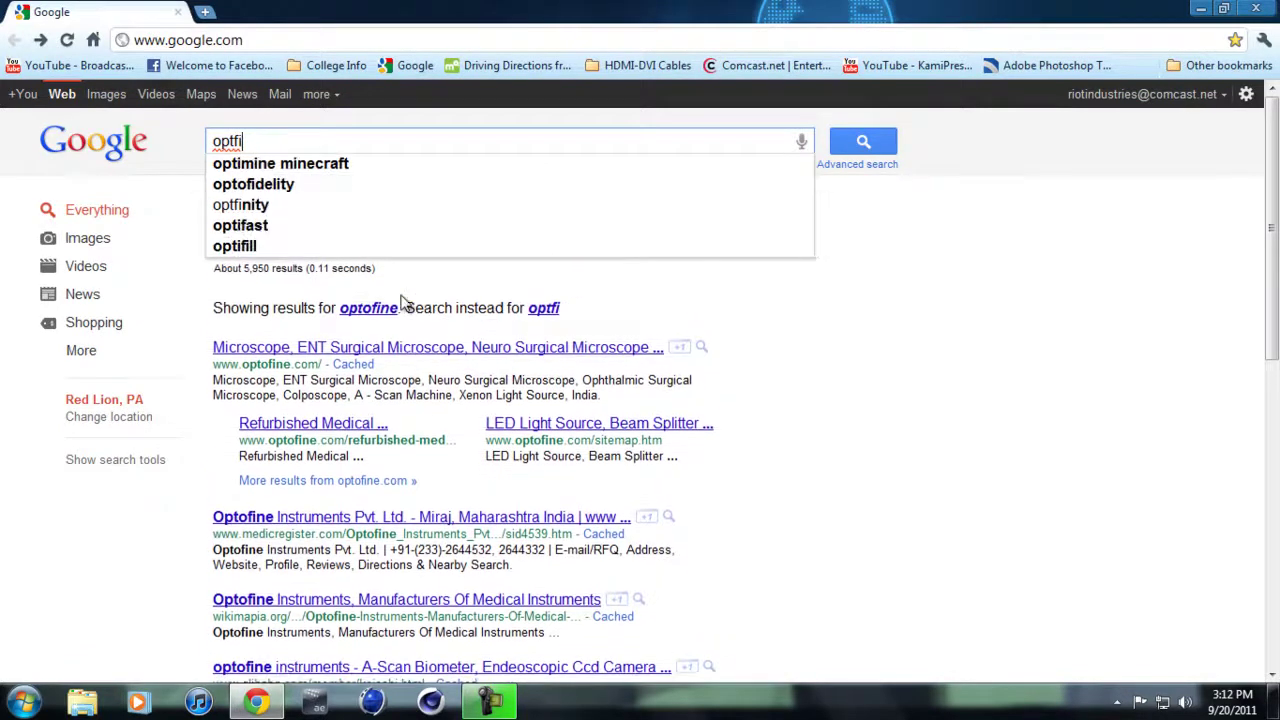
{"action": "type", "text": "ifine"}
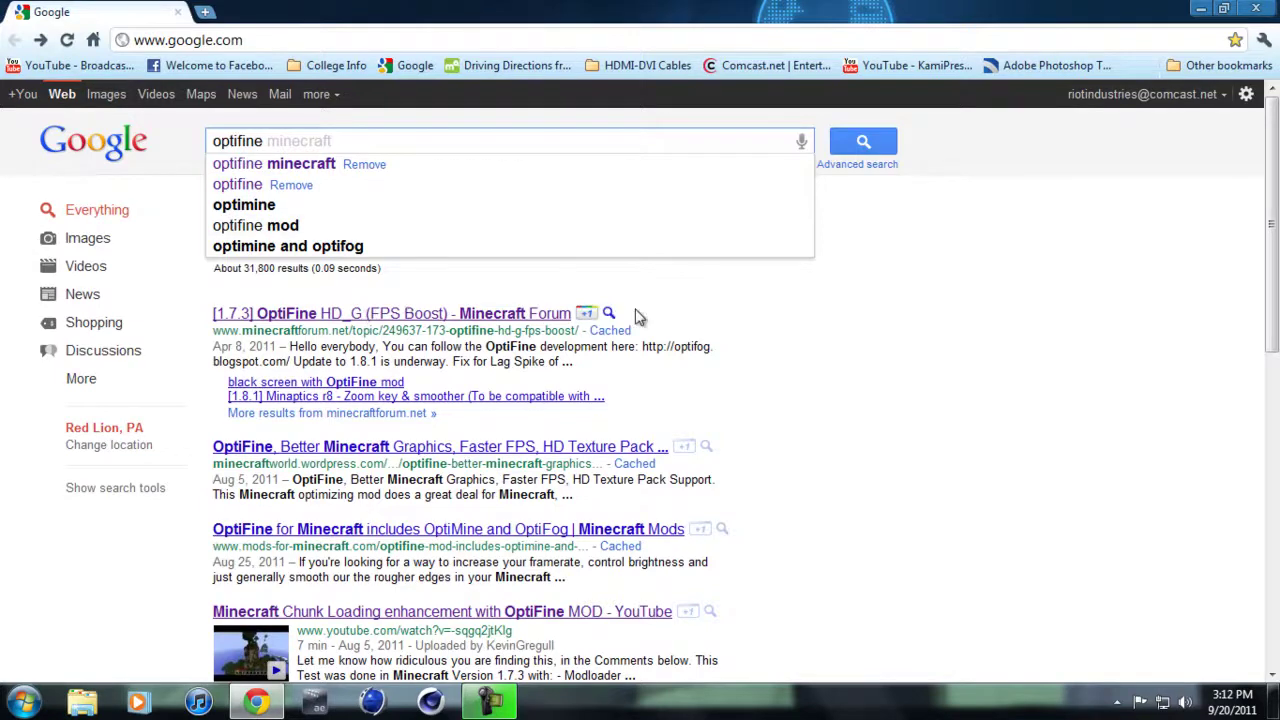
{"action": "key", "text": "Return"}
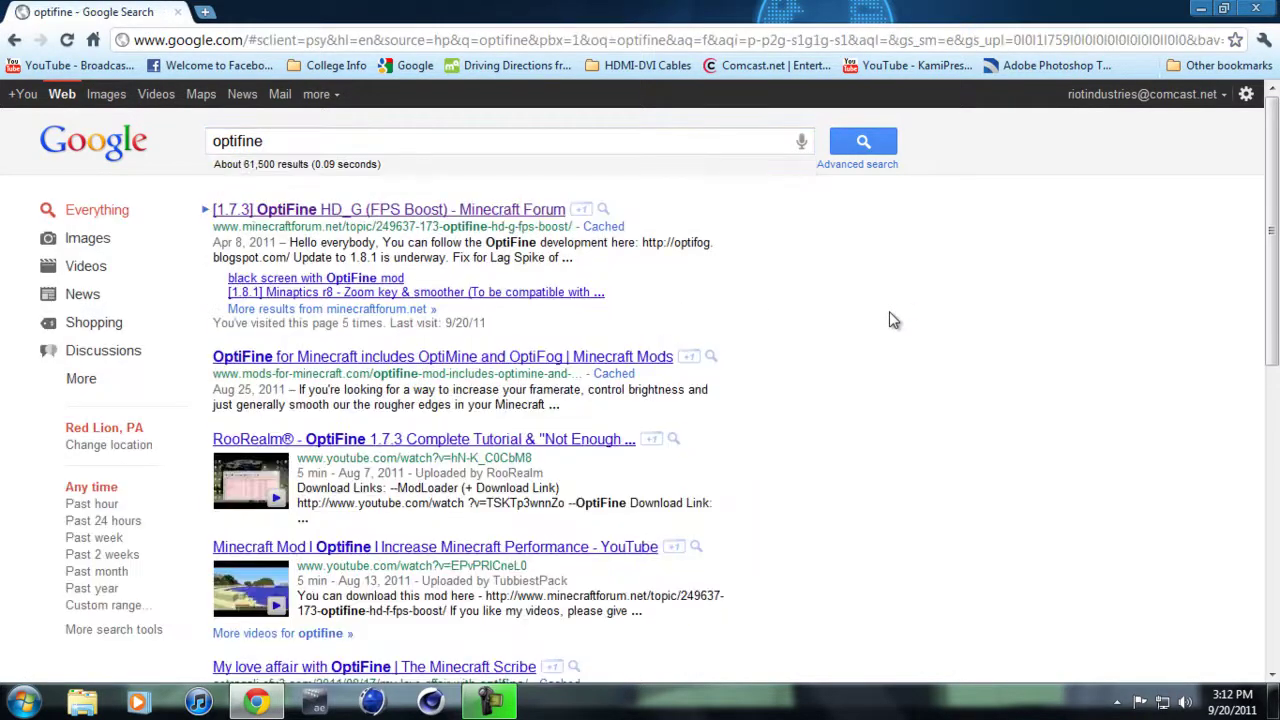
{"action": "left_click", "coordinate": [278, 212]}
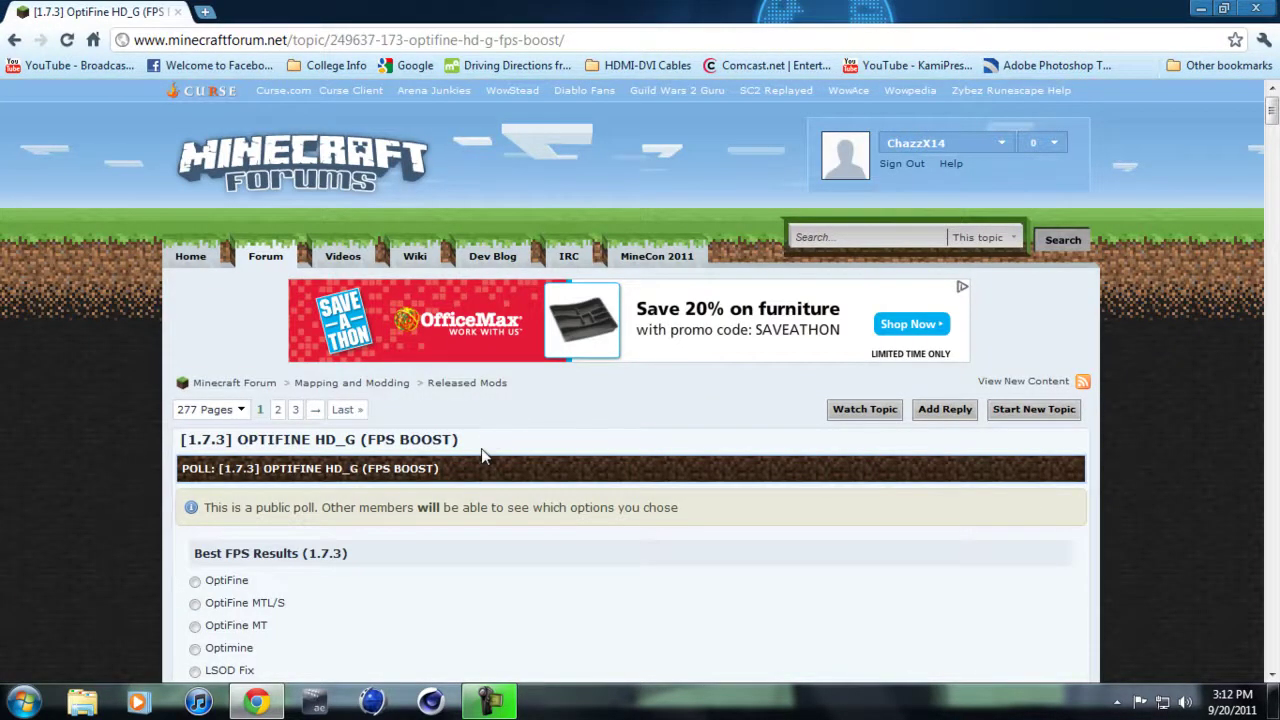
Scroll past the poll to the first post and highlight its 'Update to 1.8.1' heading
{"action": "scroll", "coordinate": [490, 451], "scroll_direction": "down", "scroll_amount": 3}
{"action": "scroll", "coordinate": [505, 453], "scroll_direction": "up", "scroll_amount": 1}
{"action": "scroll", "coordinate": [505, 453], "scroll_direction": "down", "scroll_amount": 5}
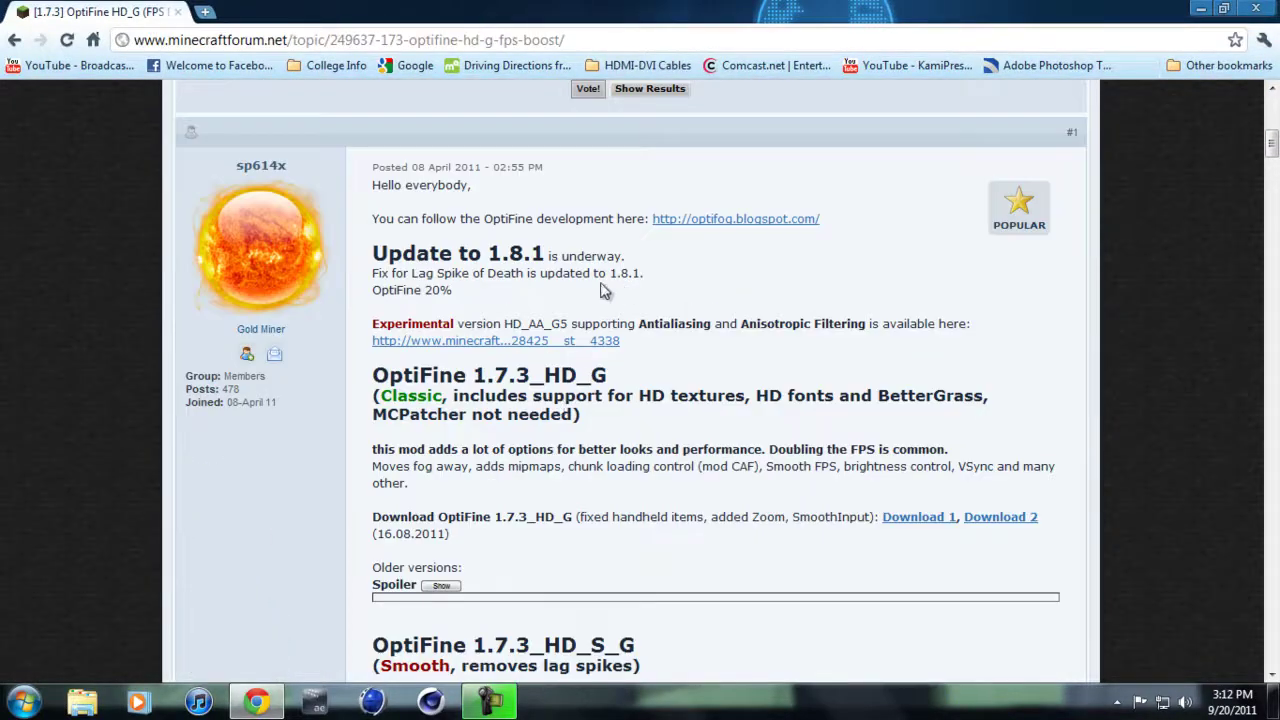
{"action": "left_click_drag", "start_coordinate": [381, 256], "coordinate": [583, 260]}
{"action": "left_click", "coordinate": [592, 272]}
{"action": "scroll", "coordinate": [550, 312], "scroll_direction": "down", "scroll_amount": 3}
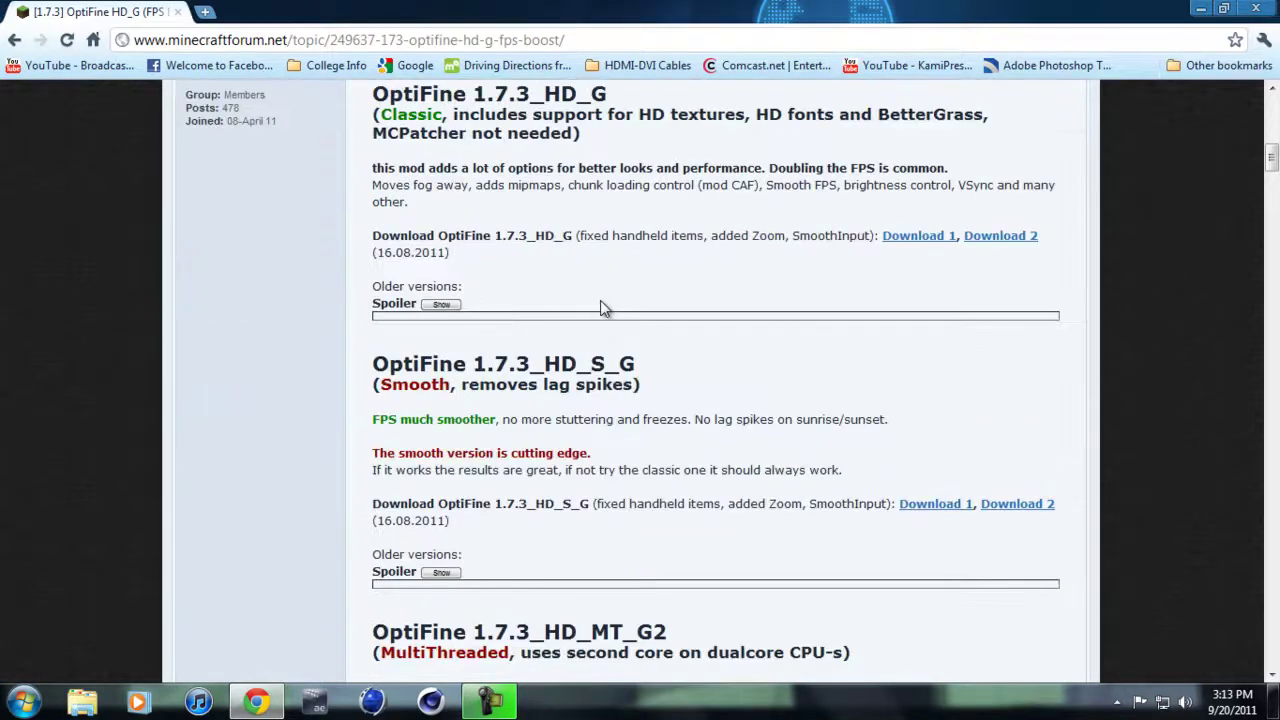
{"action": "scroll", "coordinate": [530, 184], "scroll_direction": "up", "scroll_amount": 1}
{"action": "scroll", "coordinate": [526, 213], "scroll_direction": "up", "scroll_amount": 1}
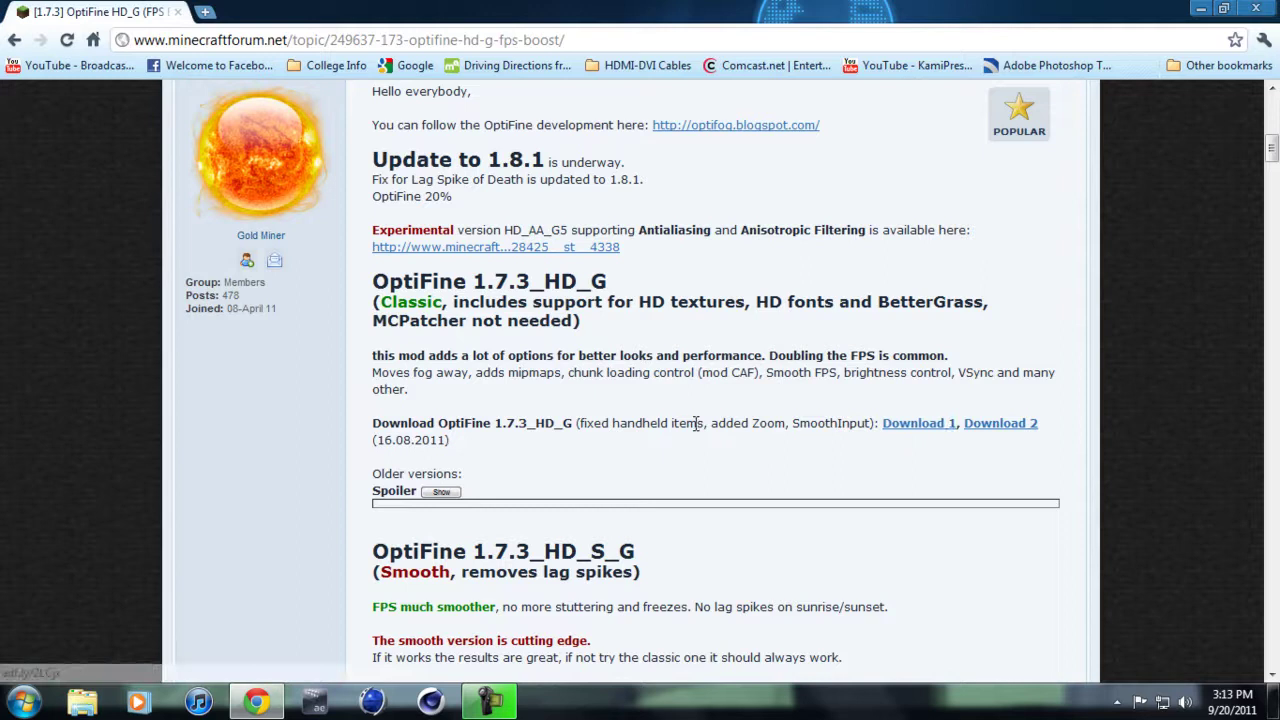
{"action": "left_click_drag", "start_coordinate": [412, 423], "coordinate": [548, 424]}
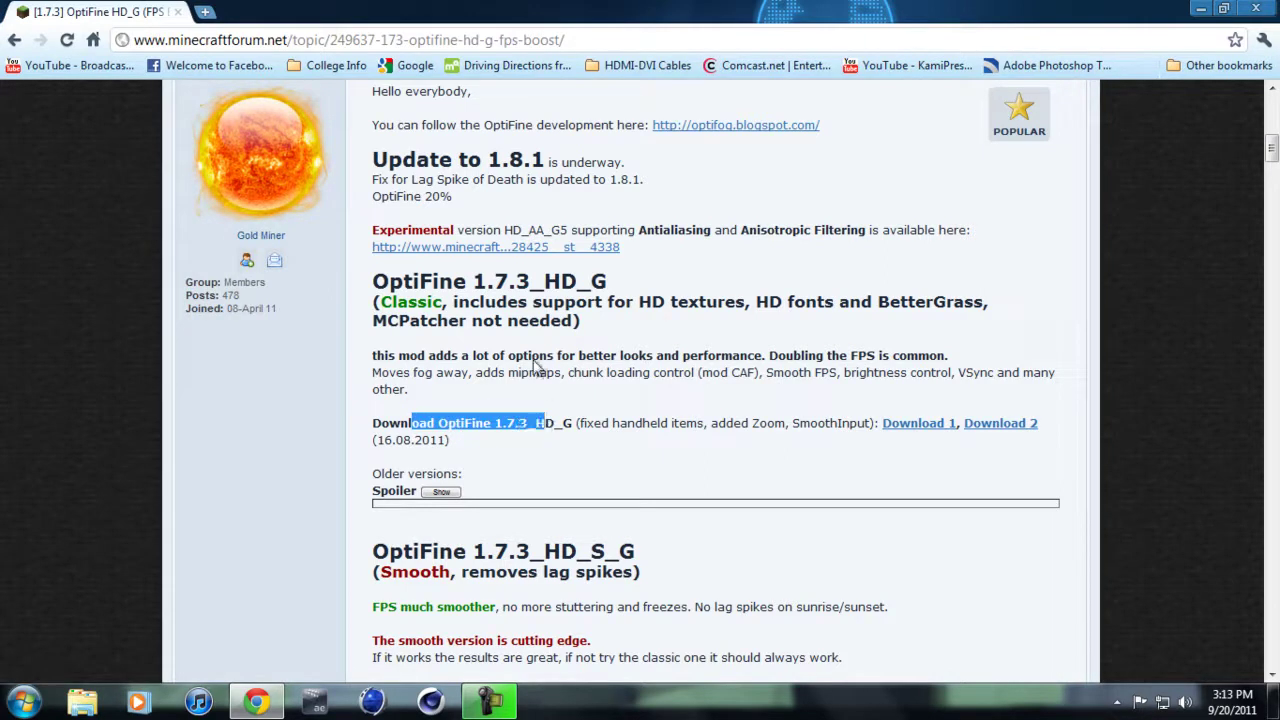
{"action": "left_click", "coordinate": [533, 357]}
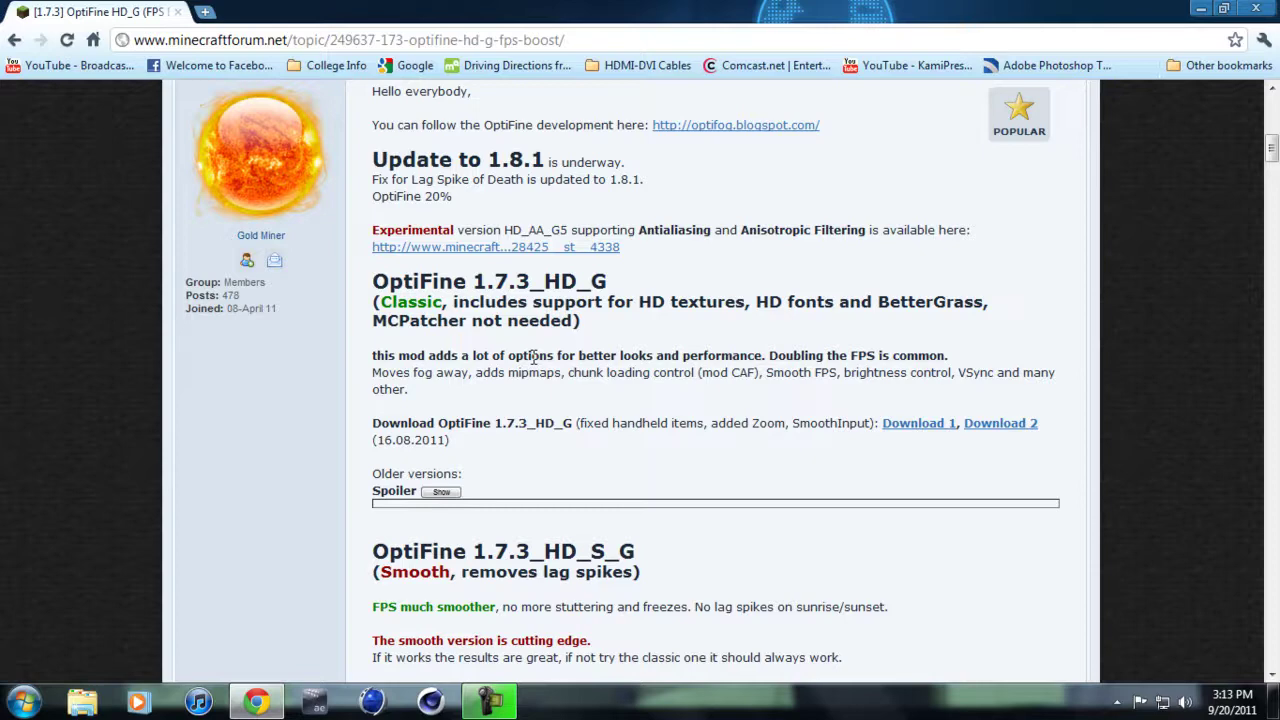
{"action": "scroll", "coordinate": [480, 405], "scroll_direction": "down", "scroll_amount": 3}
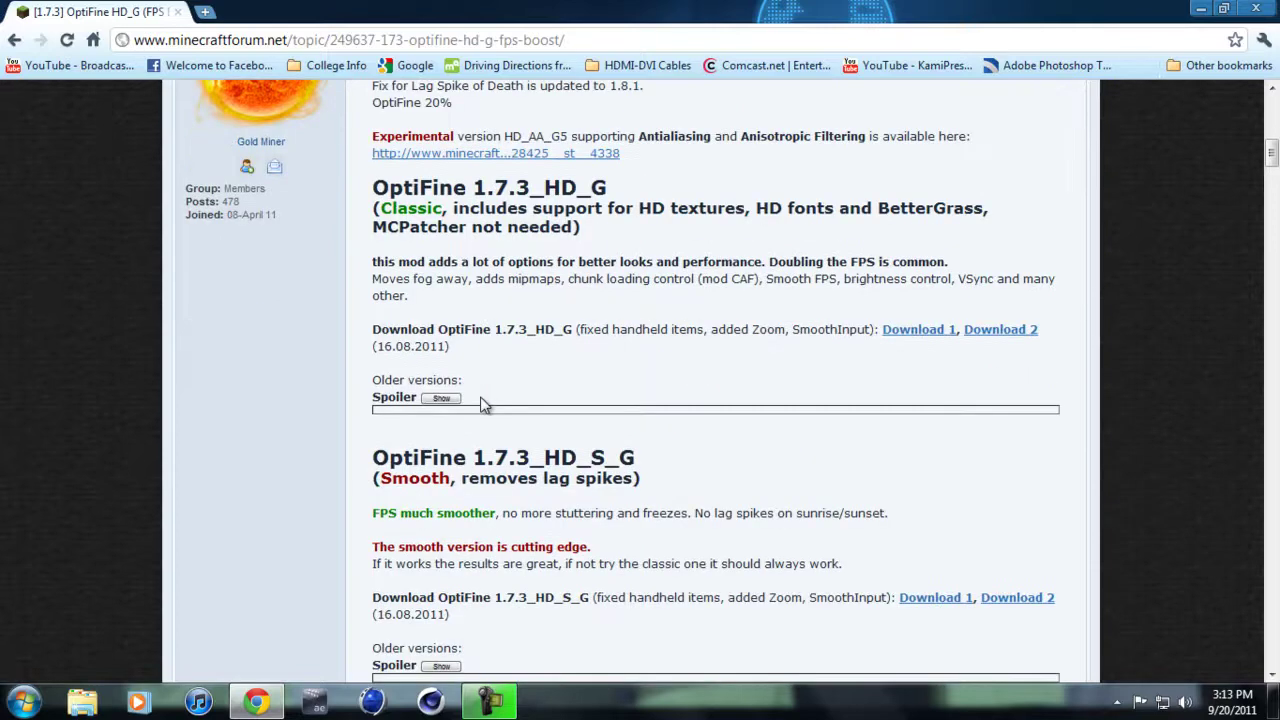
{"action": "scroll", "coordinate": [480, 405], "scroll_direction": "down", "scroll_amount": 8}
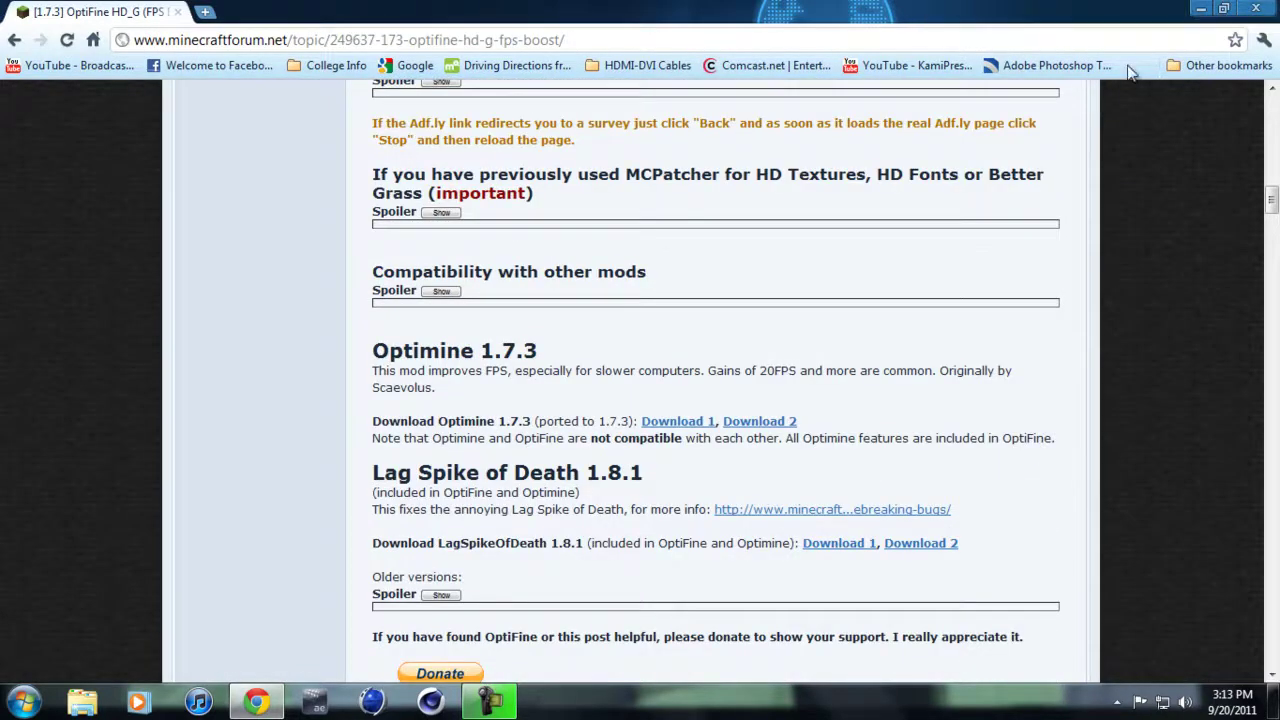
Minimize and restore Chrome, then scroll the post to its Windows/Linux and Mac Installation section
{"action": "left_click", "coordinate": [1204, 8]}
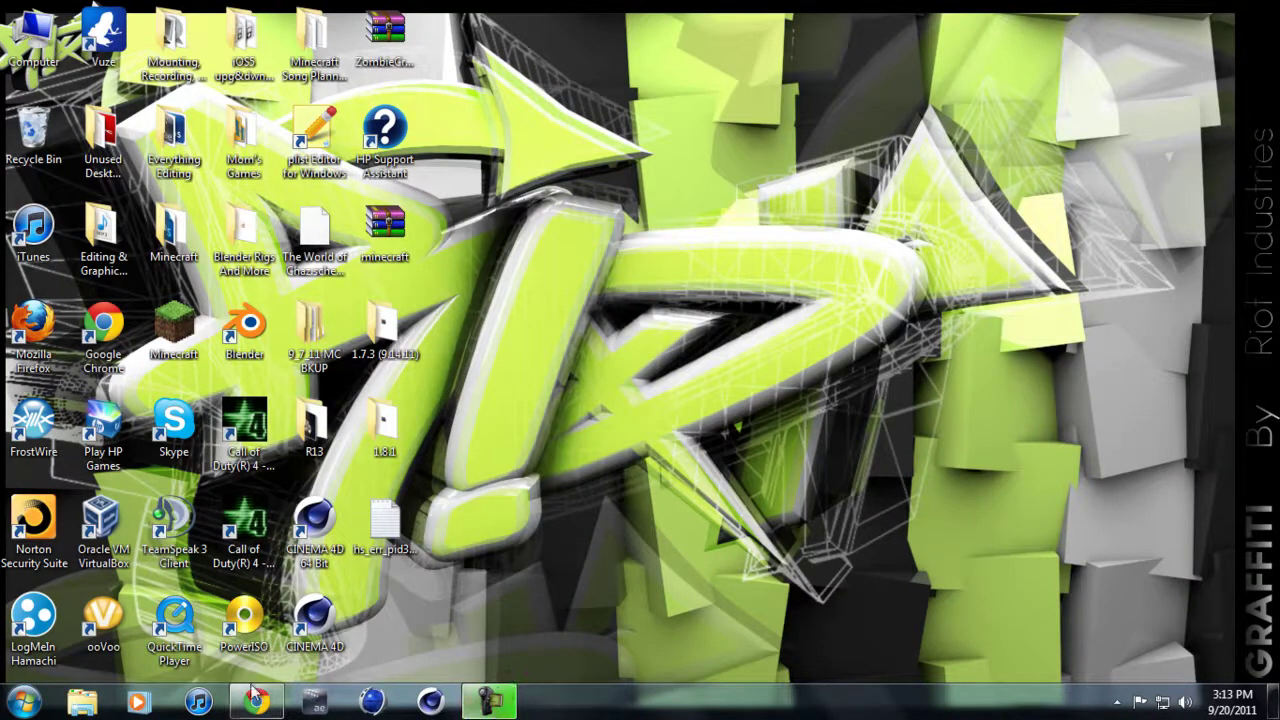
{"action": "left_click", "coordinate": [497, 702]}
{"action": "left_click", "coordinate": [497, 702]}
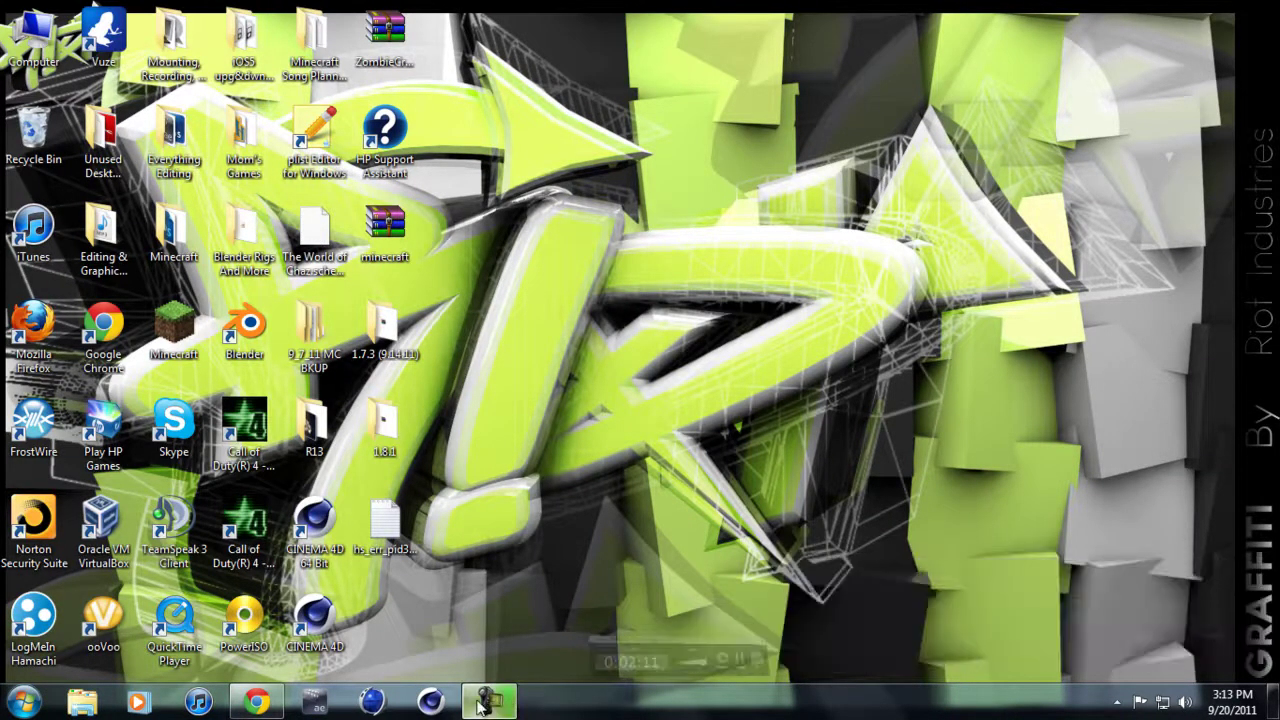
{"action": "left_click", "coordinate": [256, 702]}
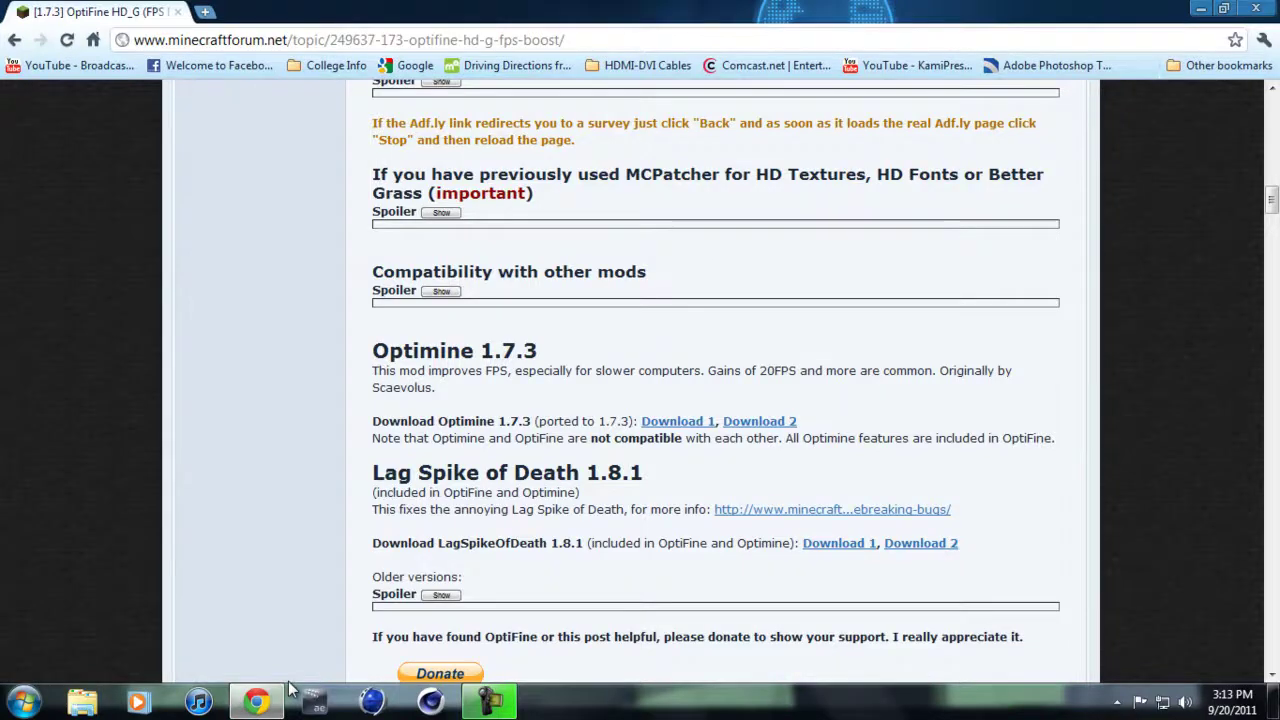
{"action": "scroll", "coordinate": [366, 650], "scroll_direction": "up", "scroll_amount": 6}
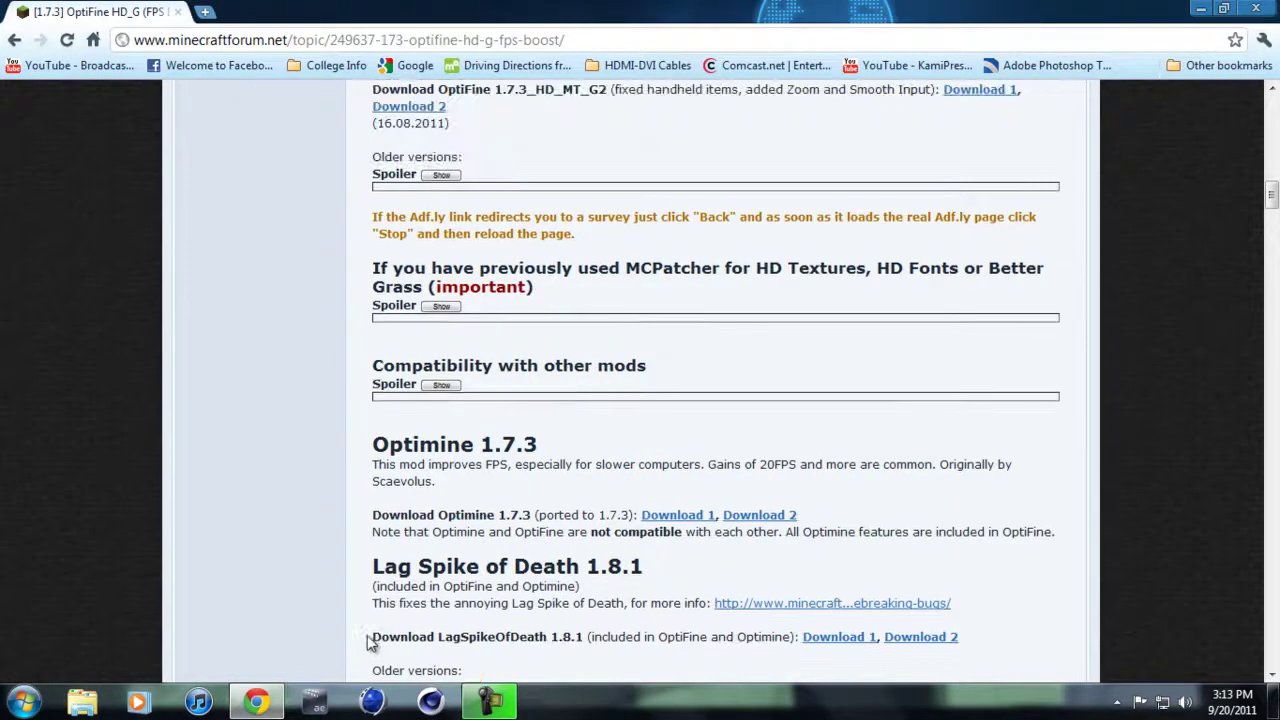
{"action": "scroll", "coordinate": [366, 658], "scroll_direction": "up", "scroll_amount": 5}
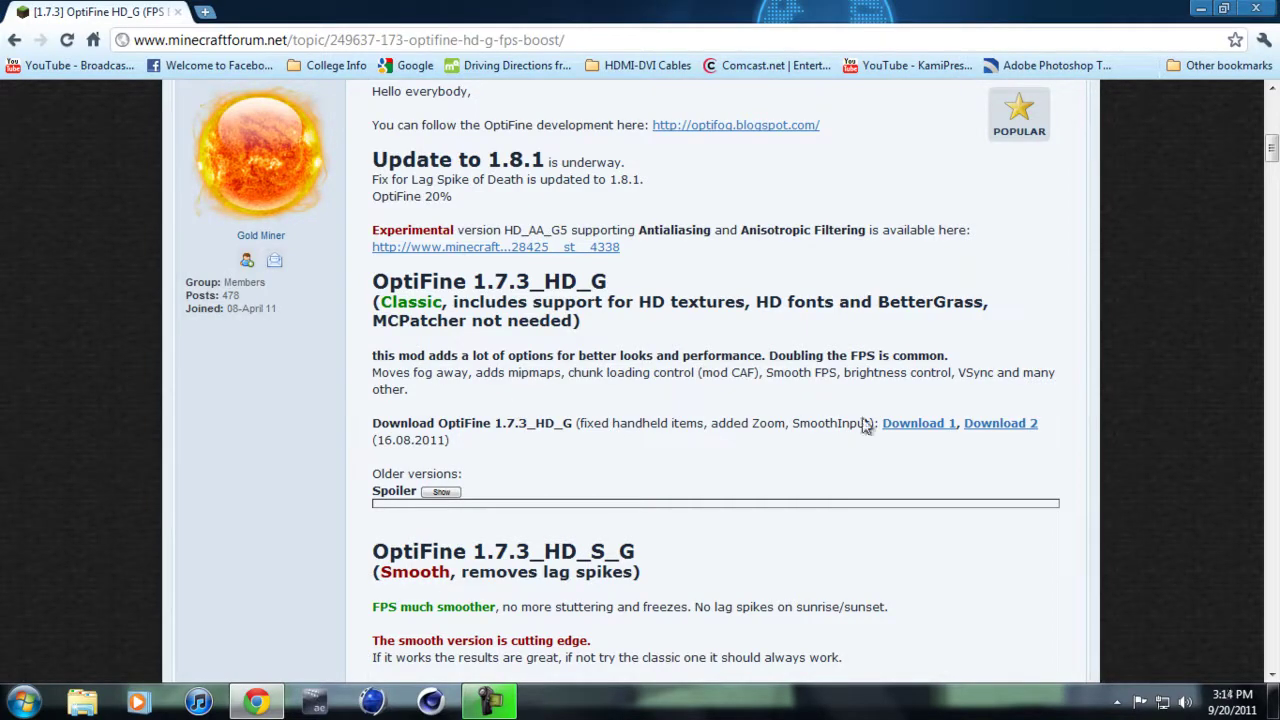
{"action": "scroll", "coordinate": [878, 434], "scroll_direction": "down", "scroll_amount": 5}
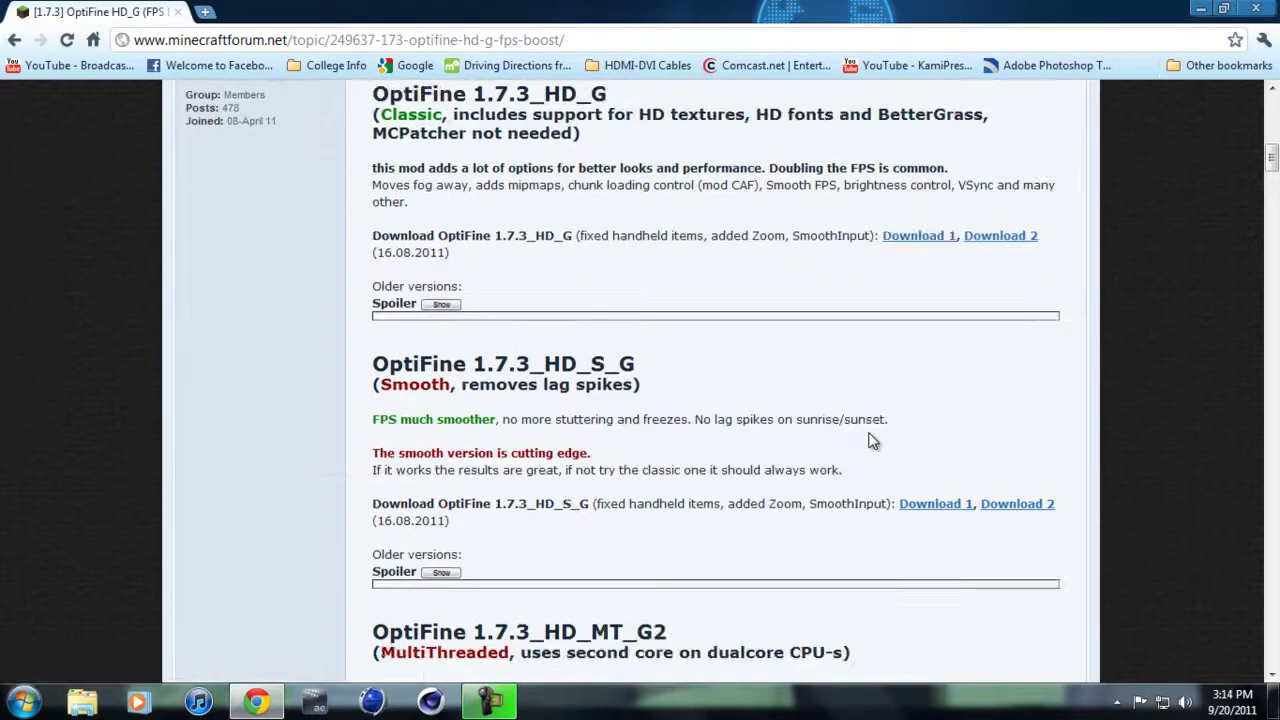
{"action": "scroll", "coordinate": [872, 440], "scroll_direction": "down", "scroll_amount": 14}
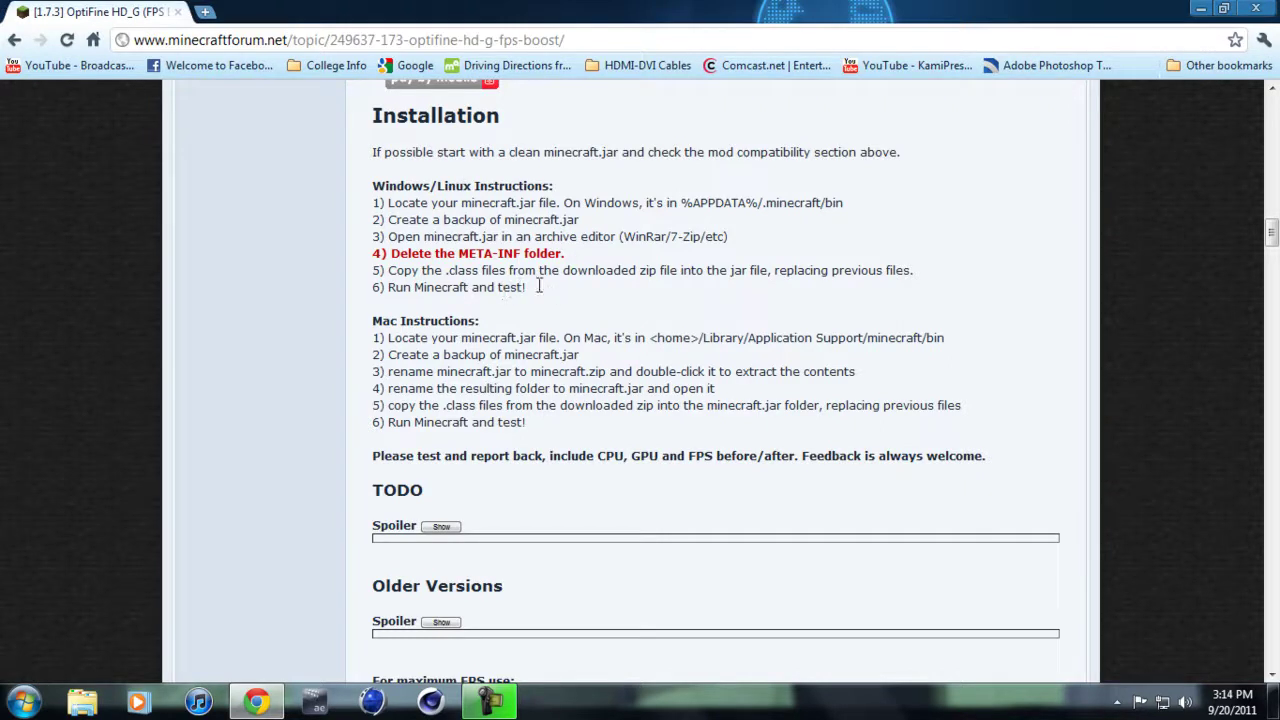
{"action": "left_click_drag", "start_coordinate": [525, 287], "coordinate": [363, 202]}
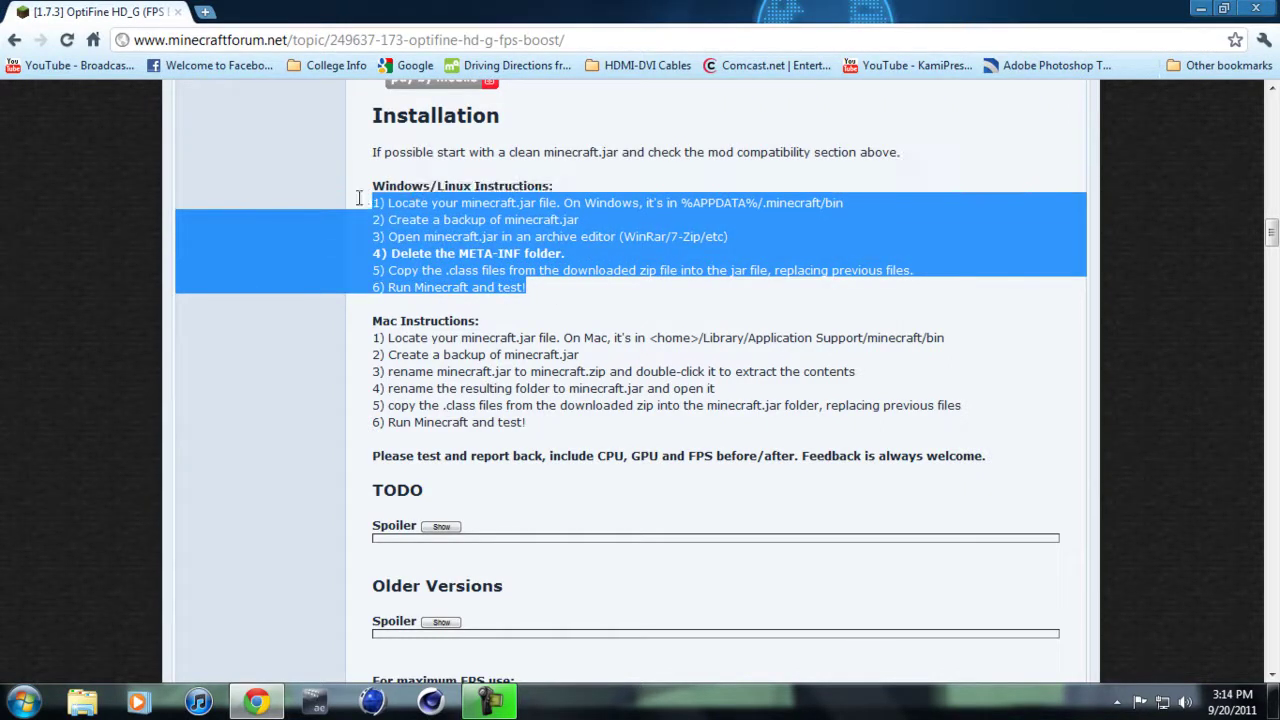
{"action": "left_click", "coordinate": [643, 338]}
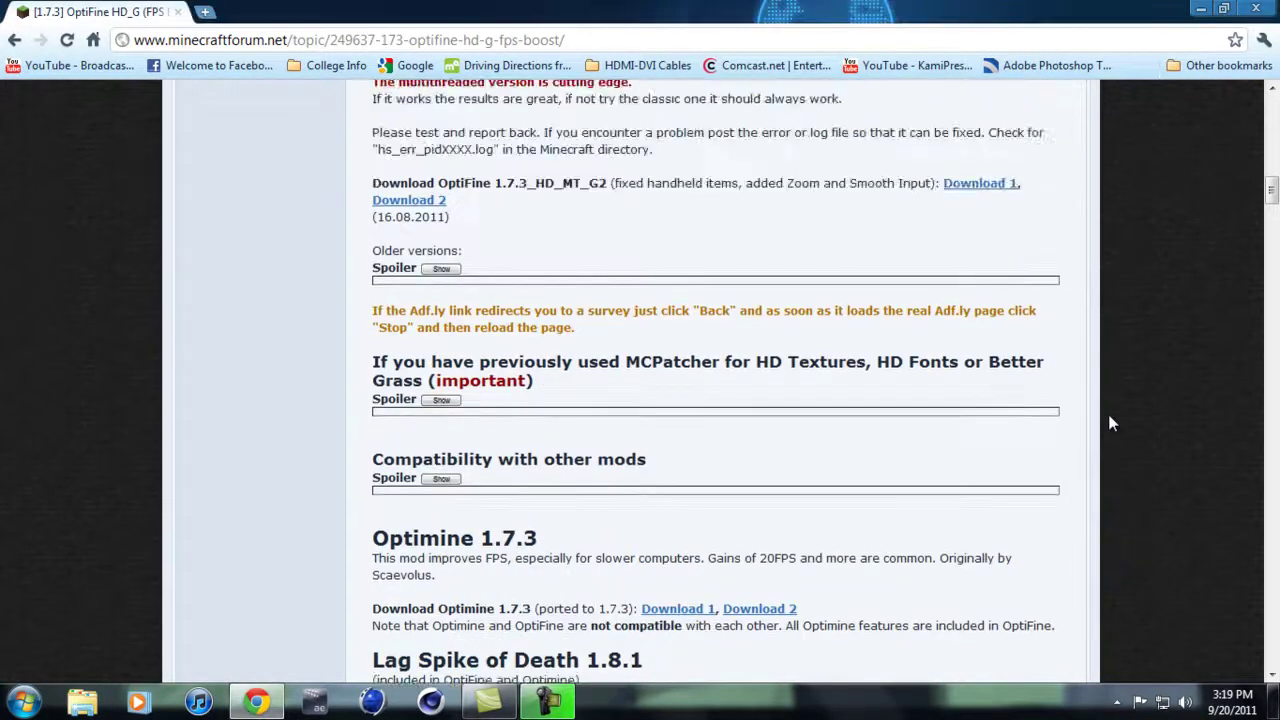
Scroll between the thread's poll and the HD_G, HD_S_G and HD_MT_G2 download sections
{"action": "scroll", "coordinate": [1109, 416], "scroll_direction": "up", "scroll_amount": 5}
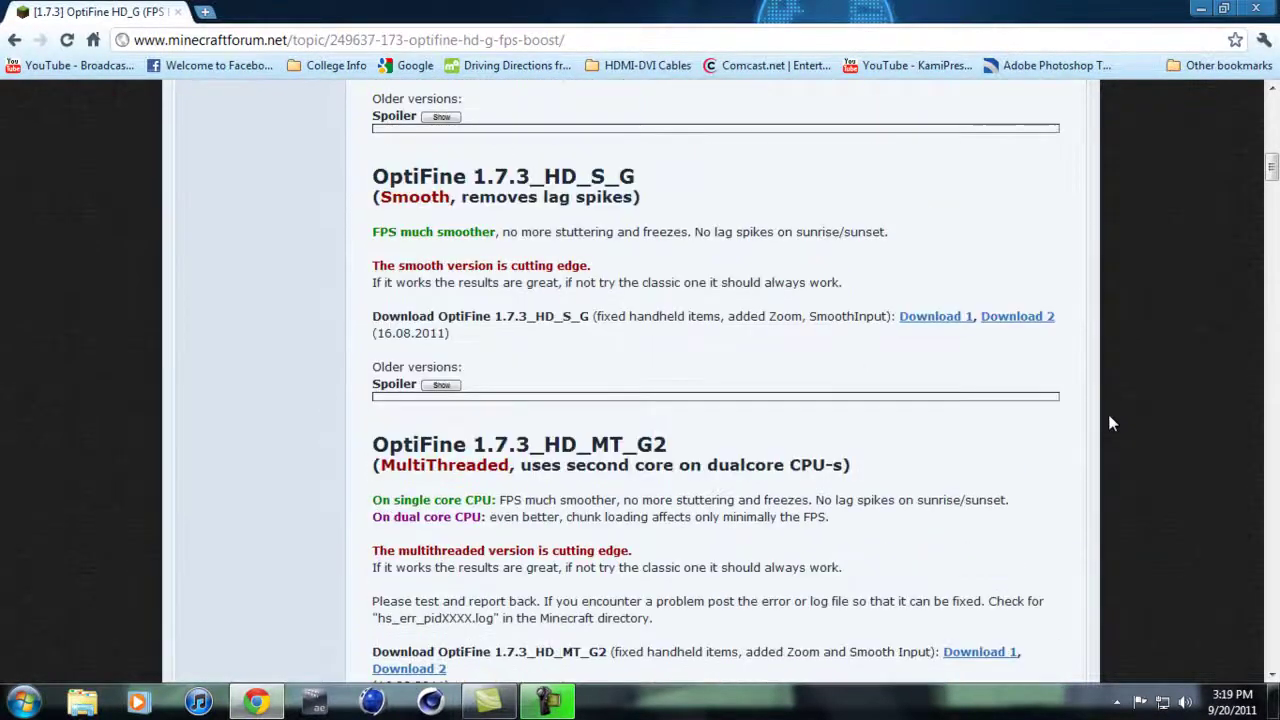
{"action": "scroll", "coordinate": [1108, 423], "scroll_direction": "up", "scroll_amount": 1}
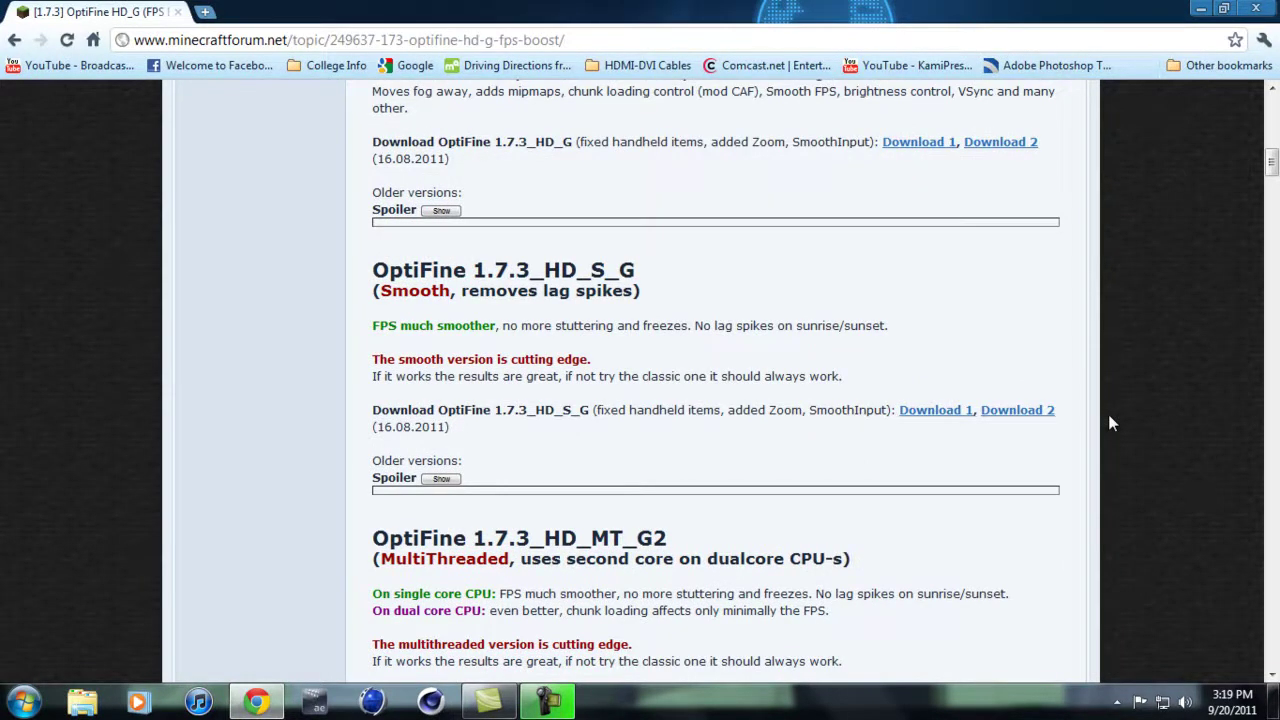
{"action": "scroll", "coordinate": [1108, 423], "scroll_direction": "down", "scroll_amount": 3}
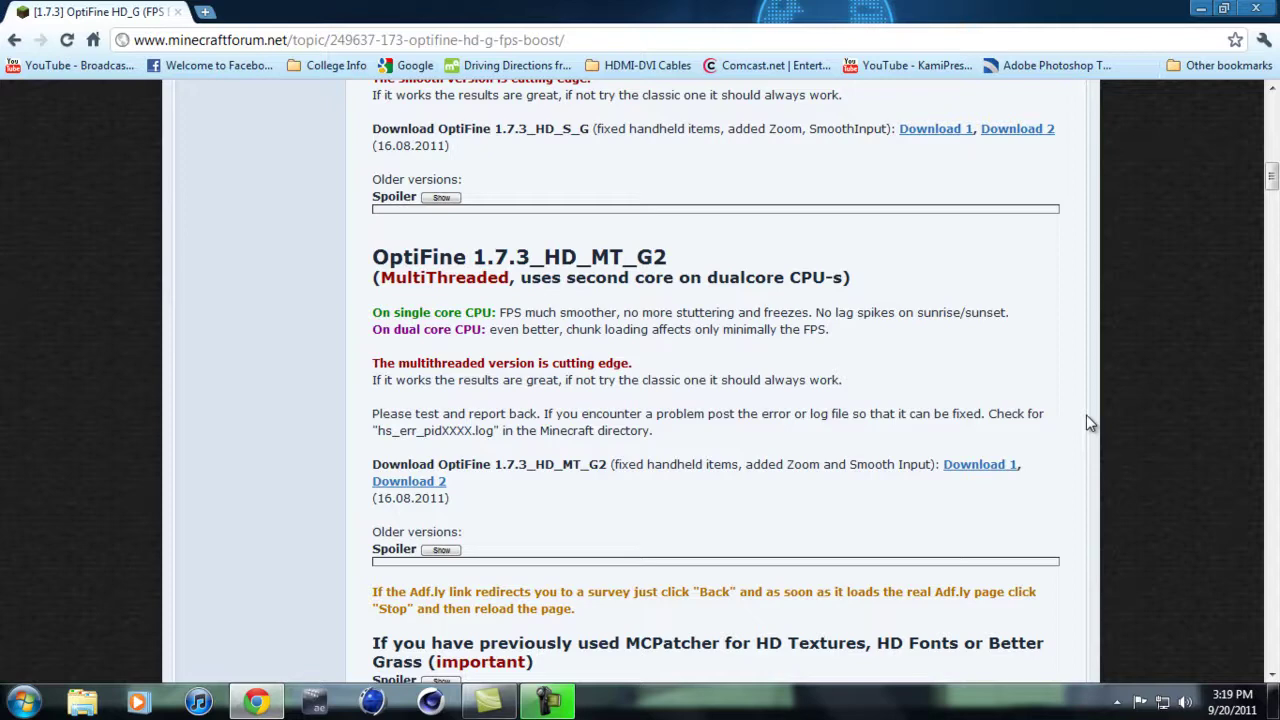
{"action": "scroll", "coordinate": [1088, 421], "scroll_direction": "down", "scroll_amount": 3}
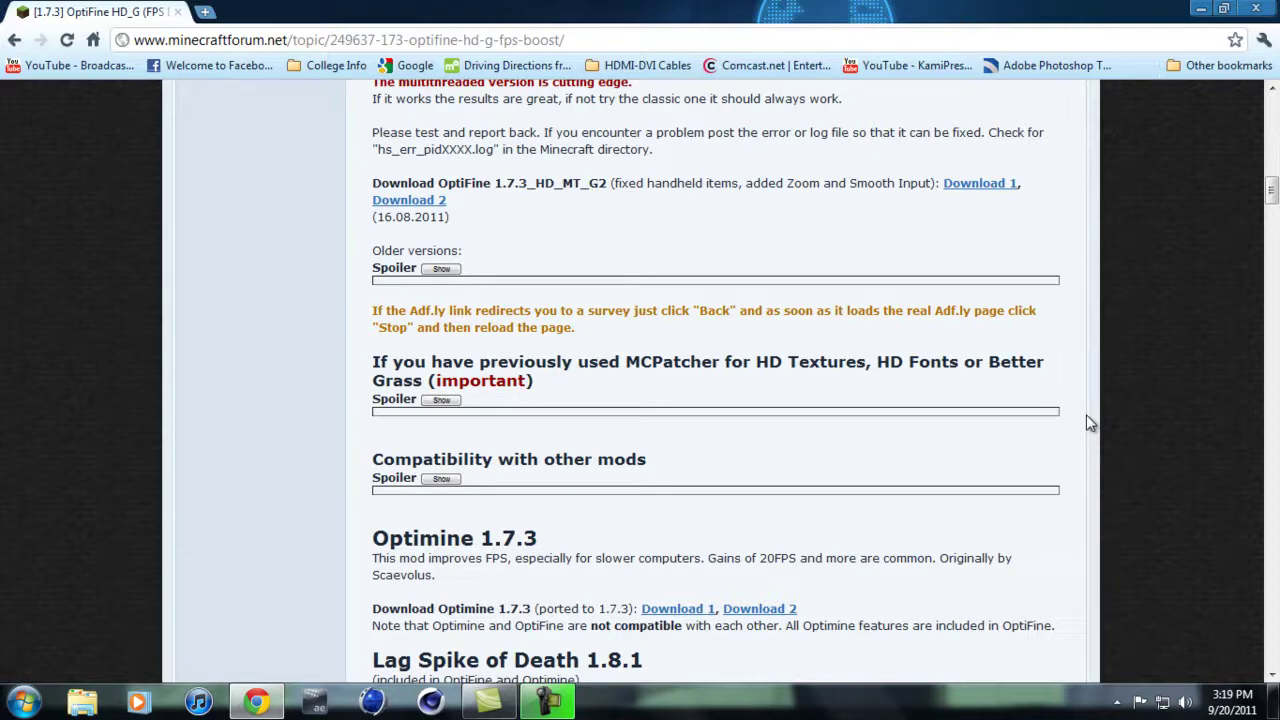
{"action": "scroll", "coordinate": [1086, 414], "scroll_direction": "up", "scroll_amount": 3}
{"action": "scroll", "coordinate": [1086, 414], "scroll_direction": "down", "scroll_amount": 2}
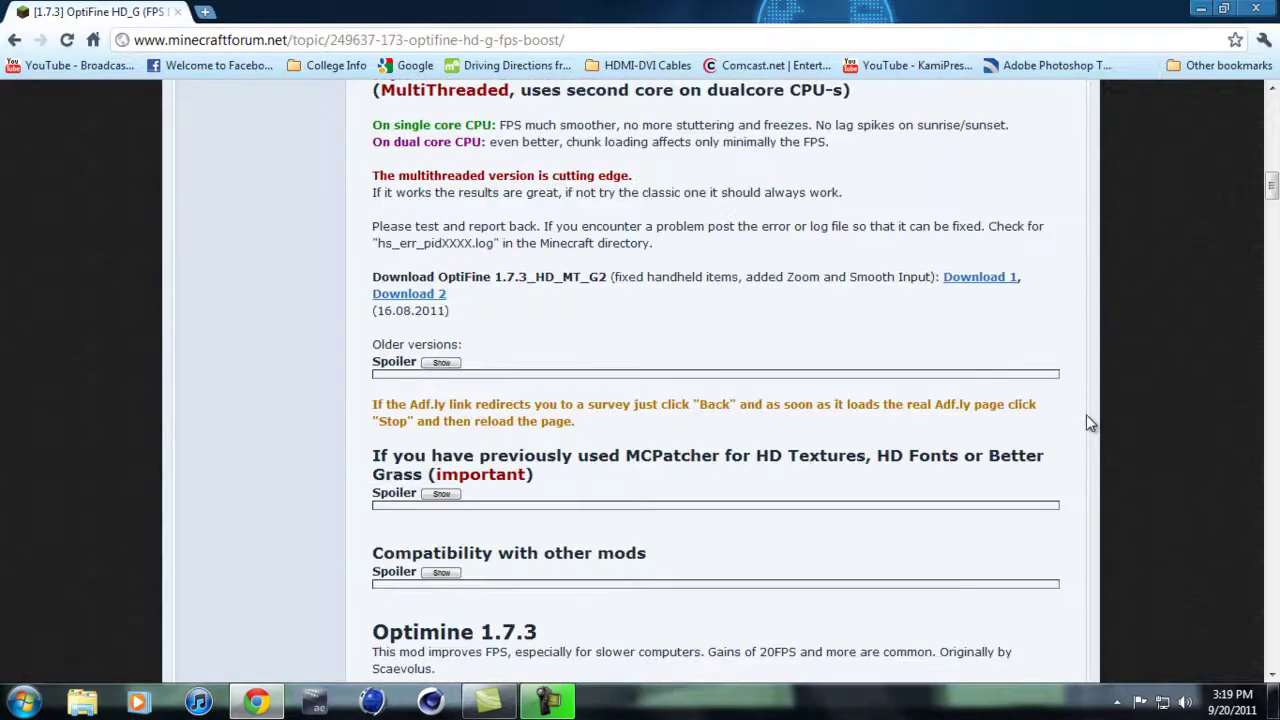
{"action": "scroll", "coordinate": [1087, 418], "scroll_direction": "down", "scroll_amount": 3}
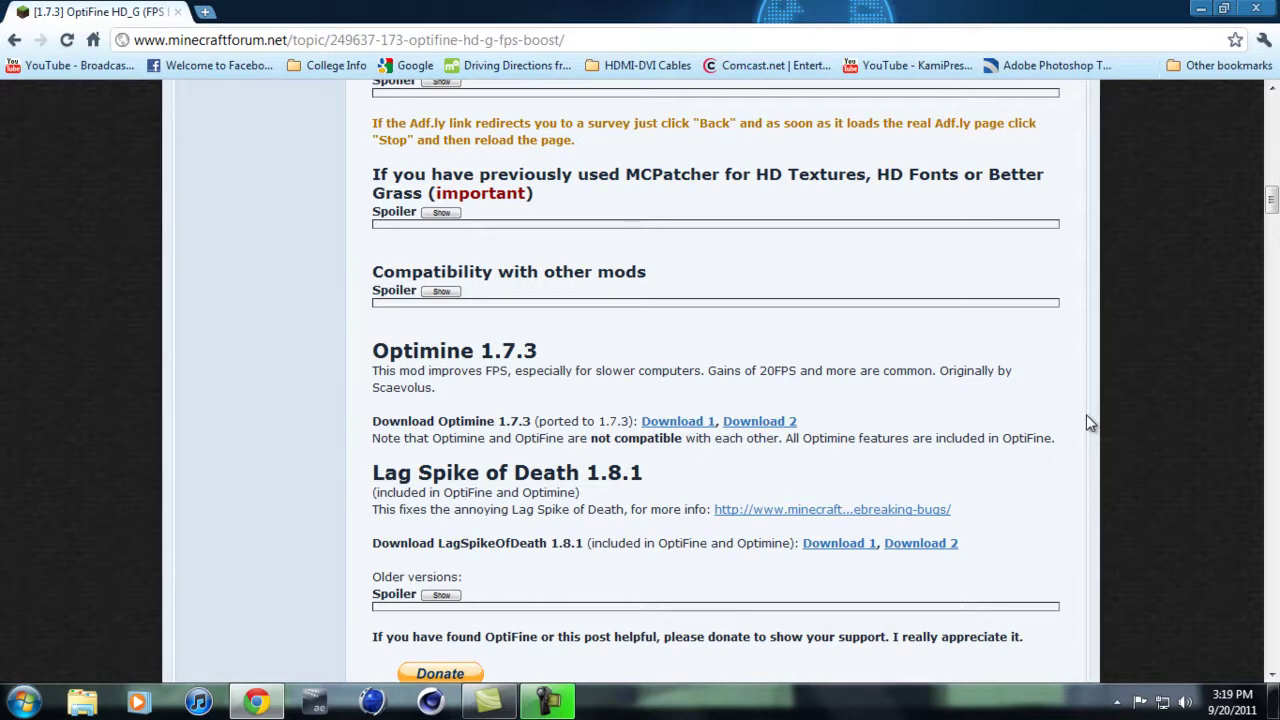
{"action": "scroll", "coordinate": [1087, 416], "scroll_direction": "up", "scroll_amount": 12}
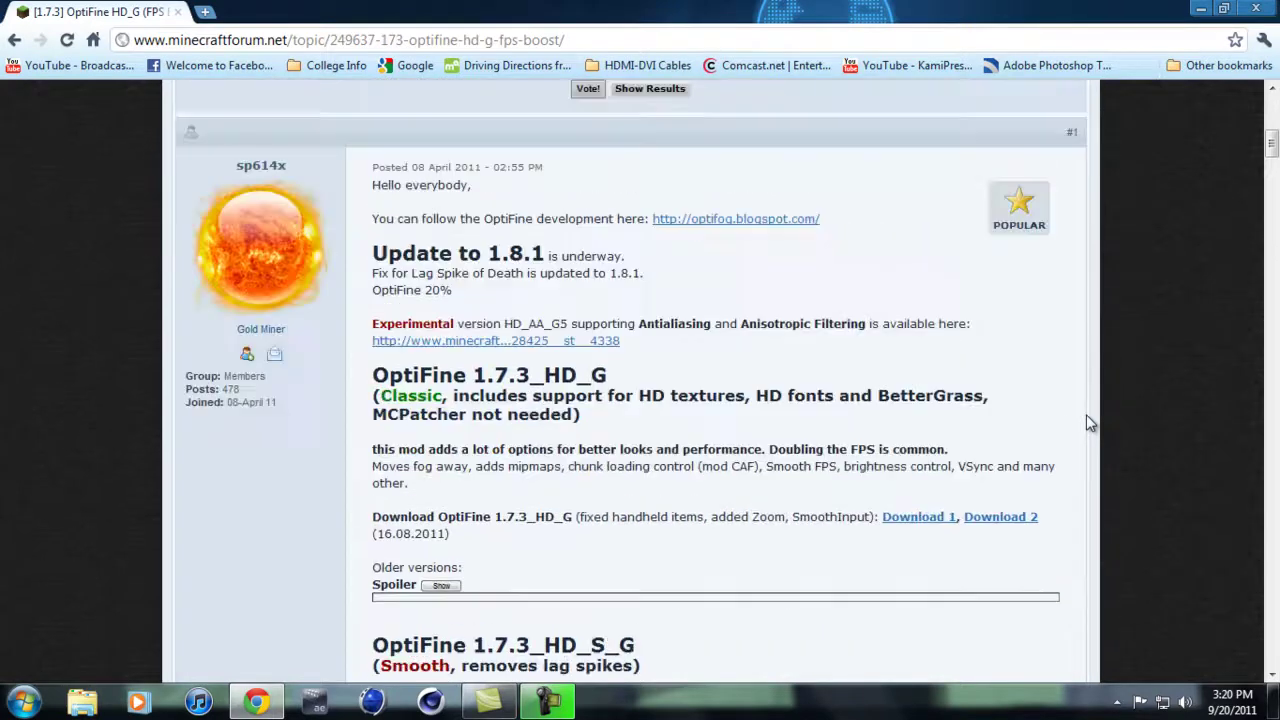
{"action": "scroll", "coordinate": [1086, 414], "scroll_direction": "up", "scroll_amount": 4}
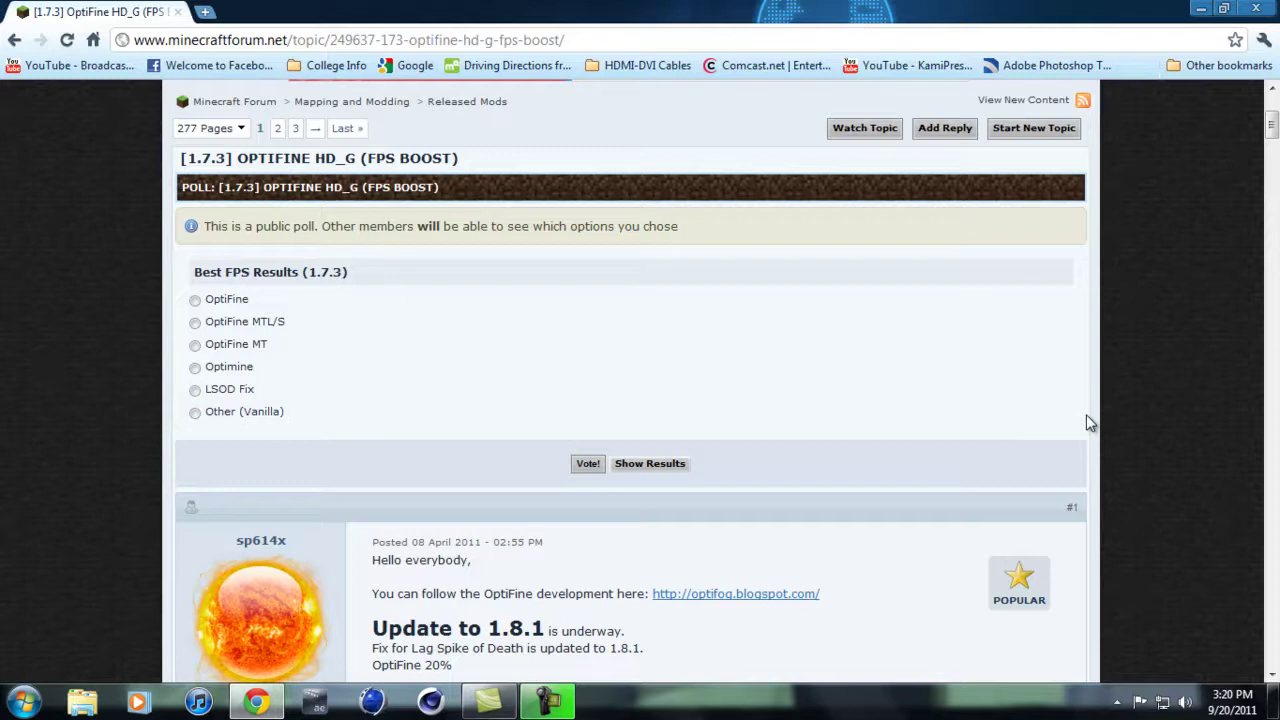
{"action": "scroll", "coordinate": [1089, 422], "scroll_direction": "down", "scroll_amount": 7}
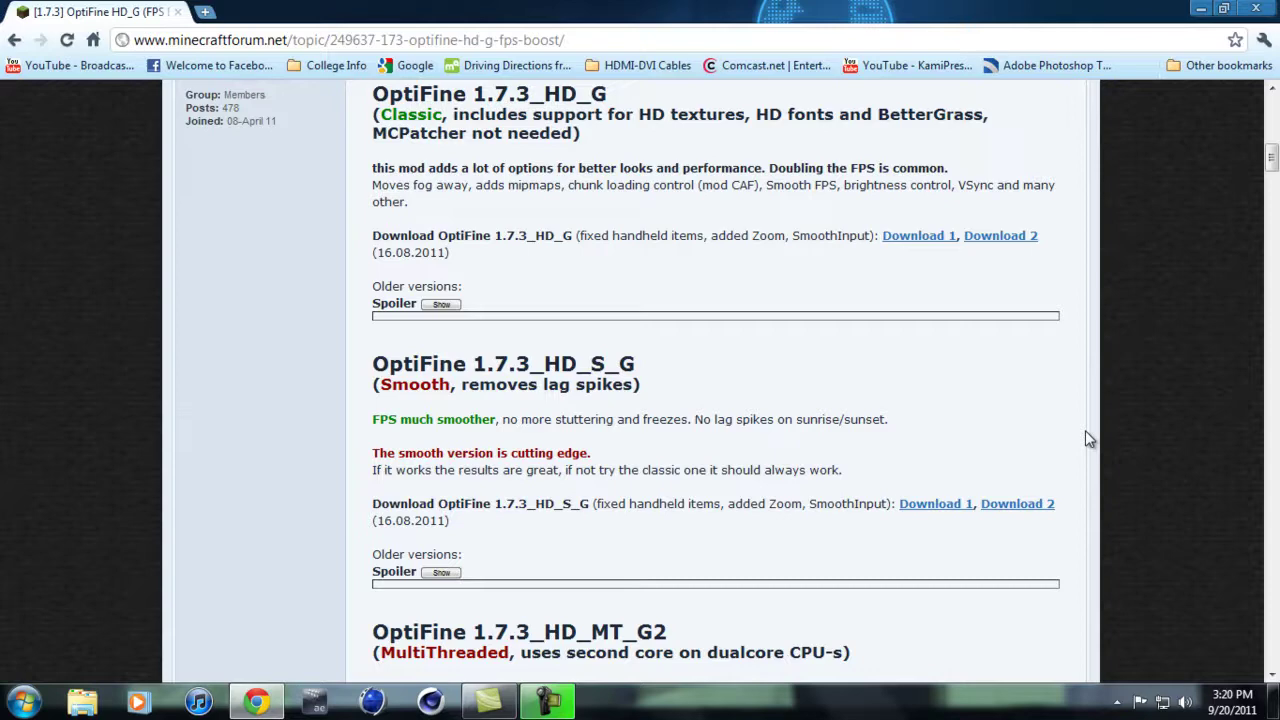
{"action": "scroll", "coordinate": [1089, 438], "scroll_direction": "down", "scroll_amount": 3}
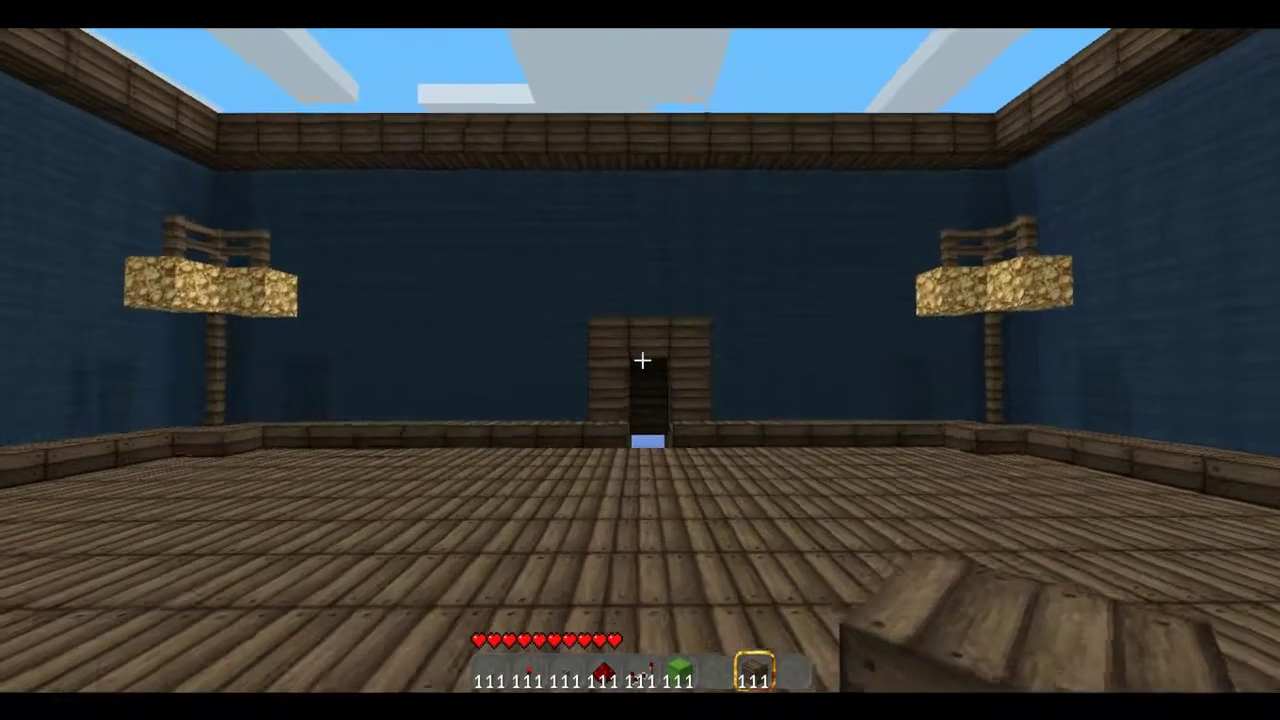
Walk through the doorway and corridor, past the plank ridge, across the field toward the buildings
{"action": "mouse_move", "coordinate": [642, 360]}
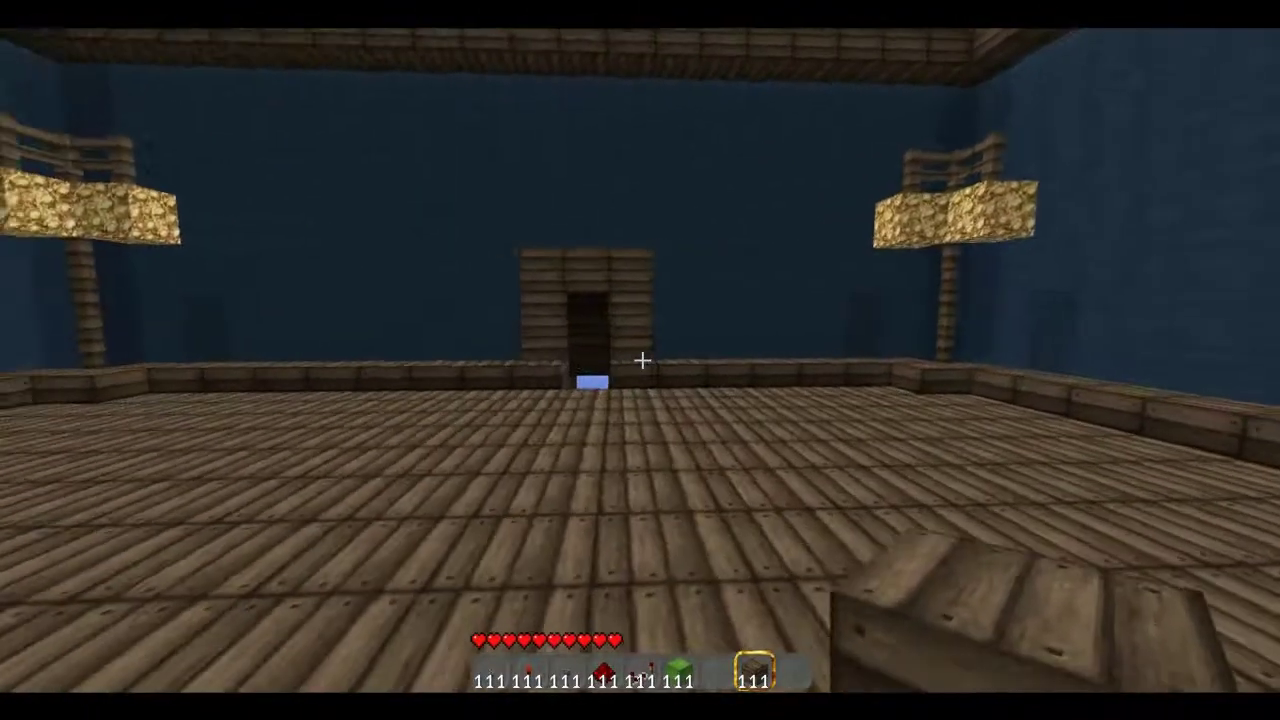
{"action": "key", "text": "w"}
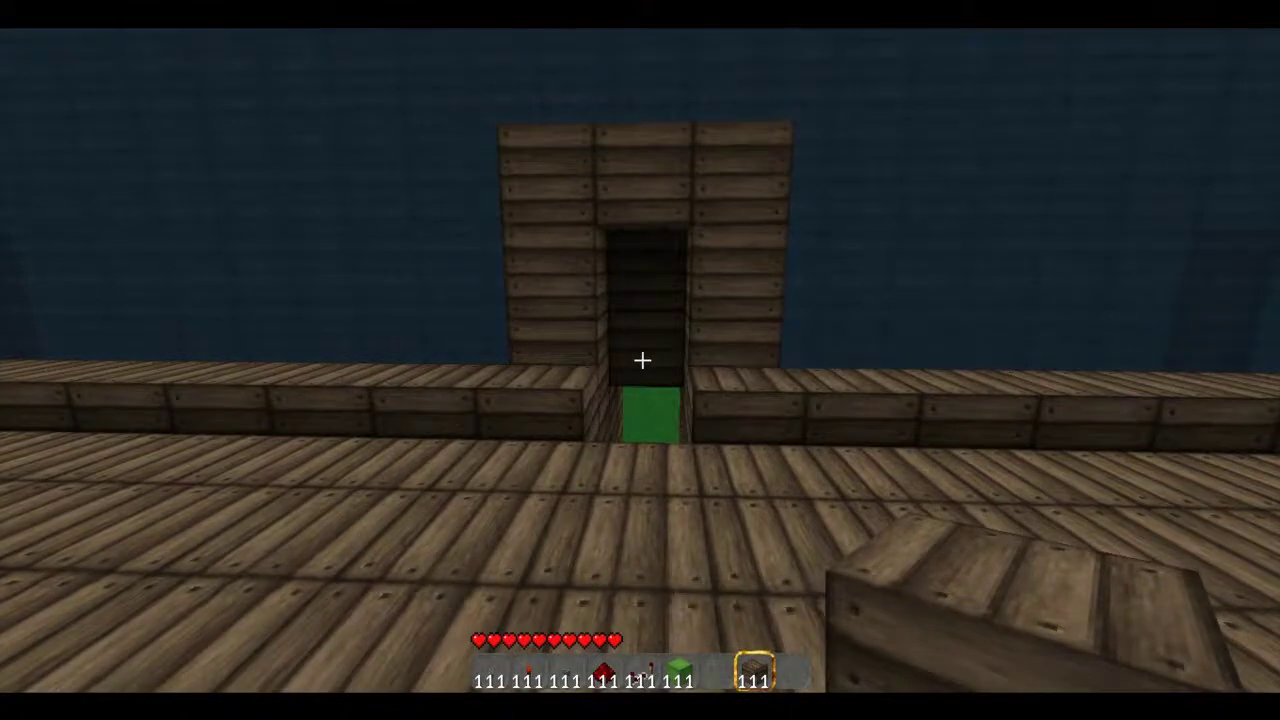
{"action": "key", "text": "w"}
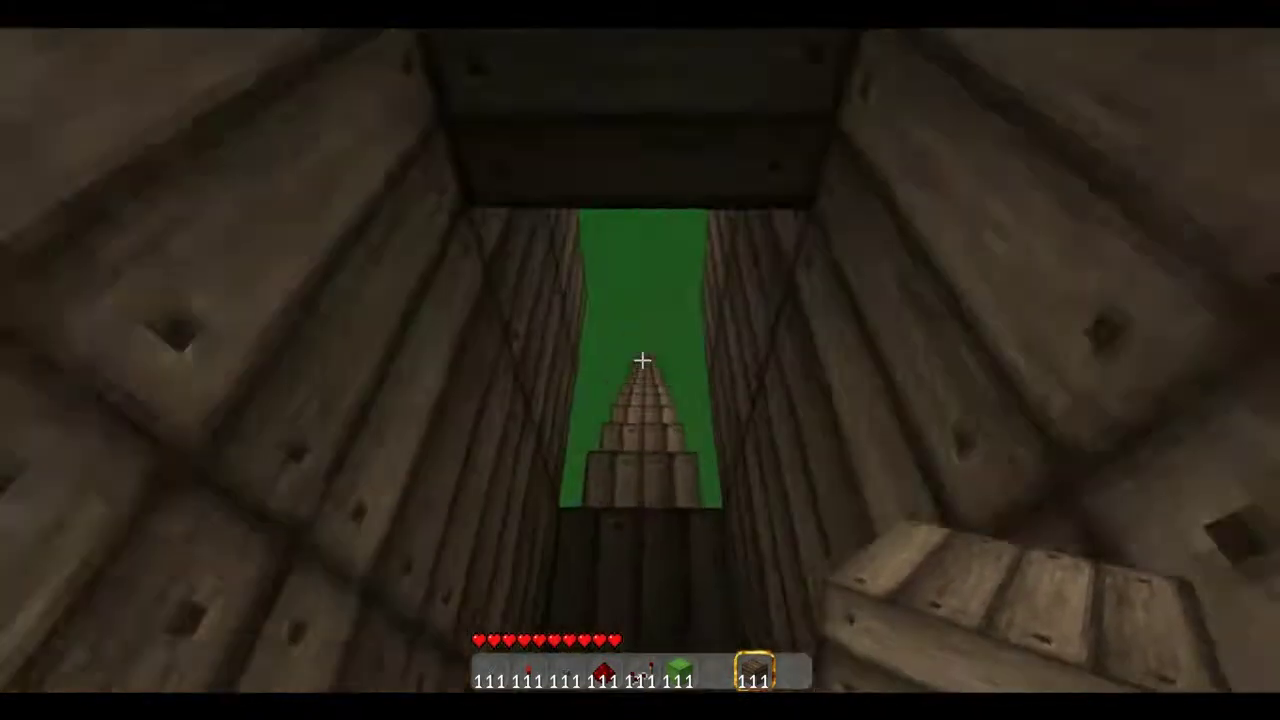
{"action": "key", "text": "w"}
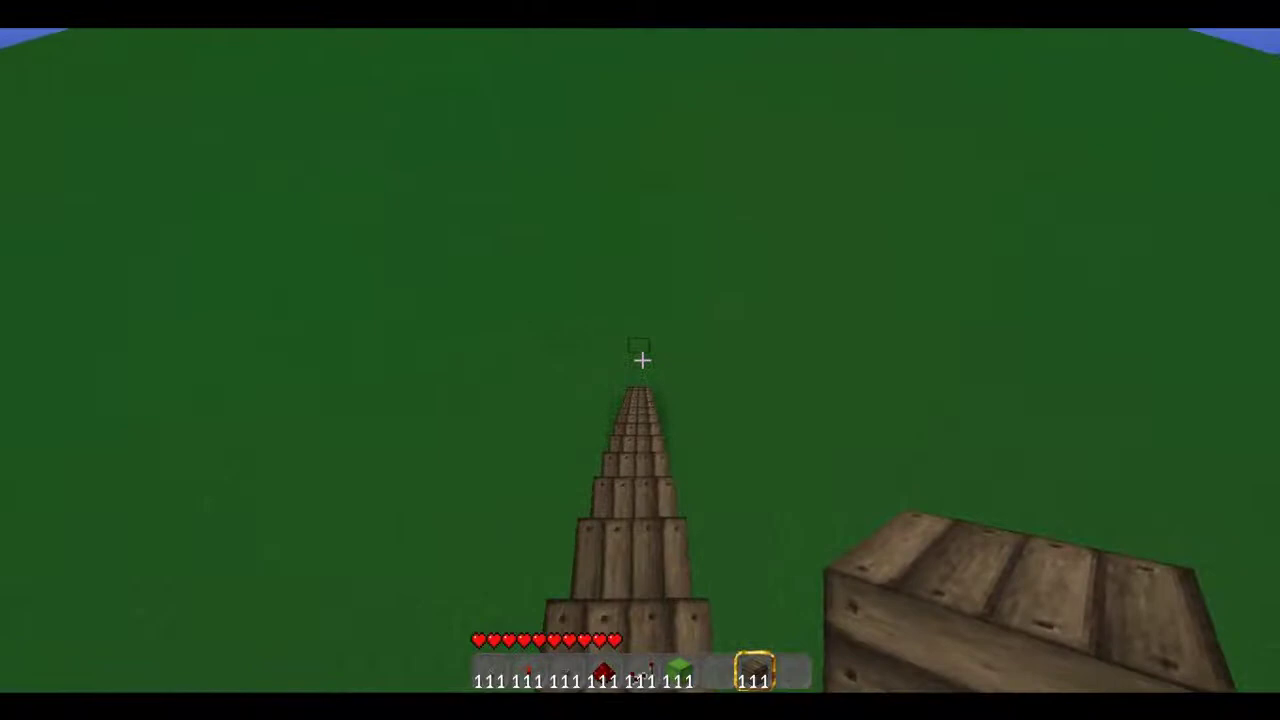
{"action": "key", "text": "w"}
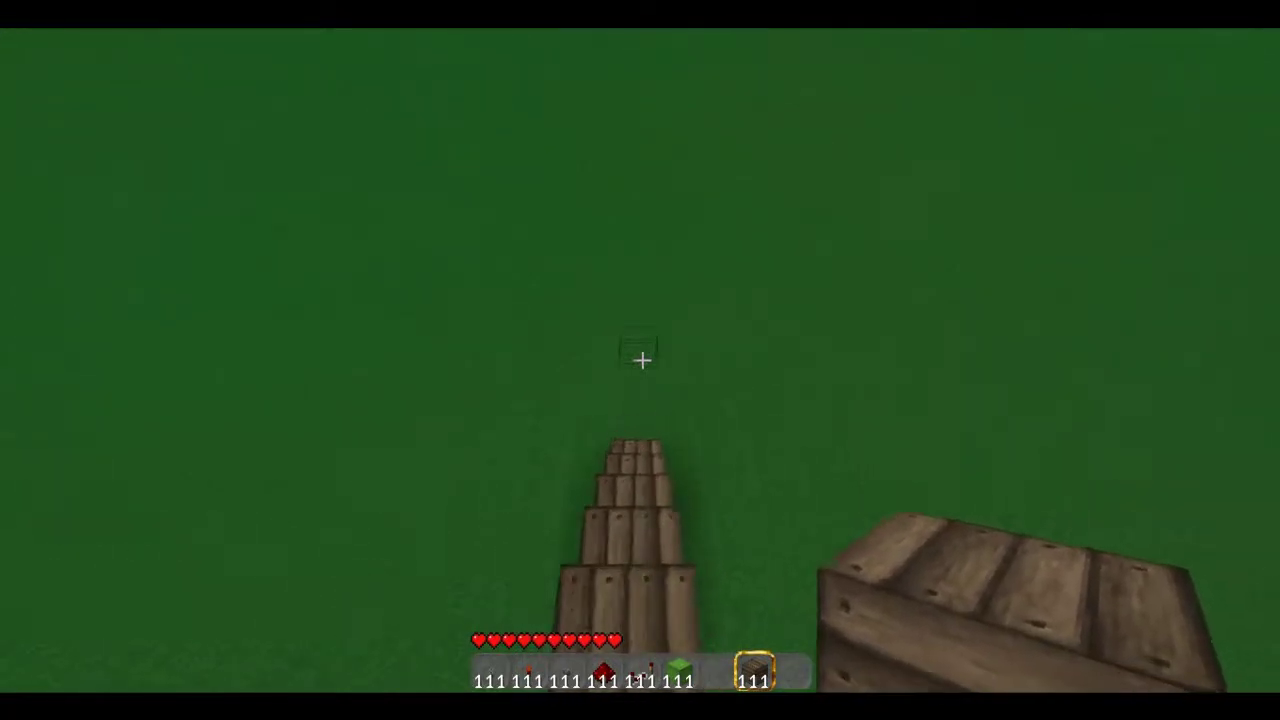
{"action": "key", "text": "w"}
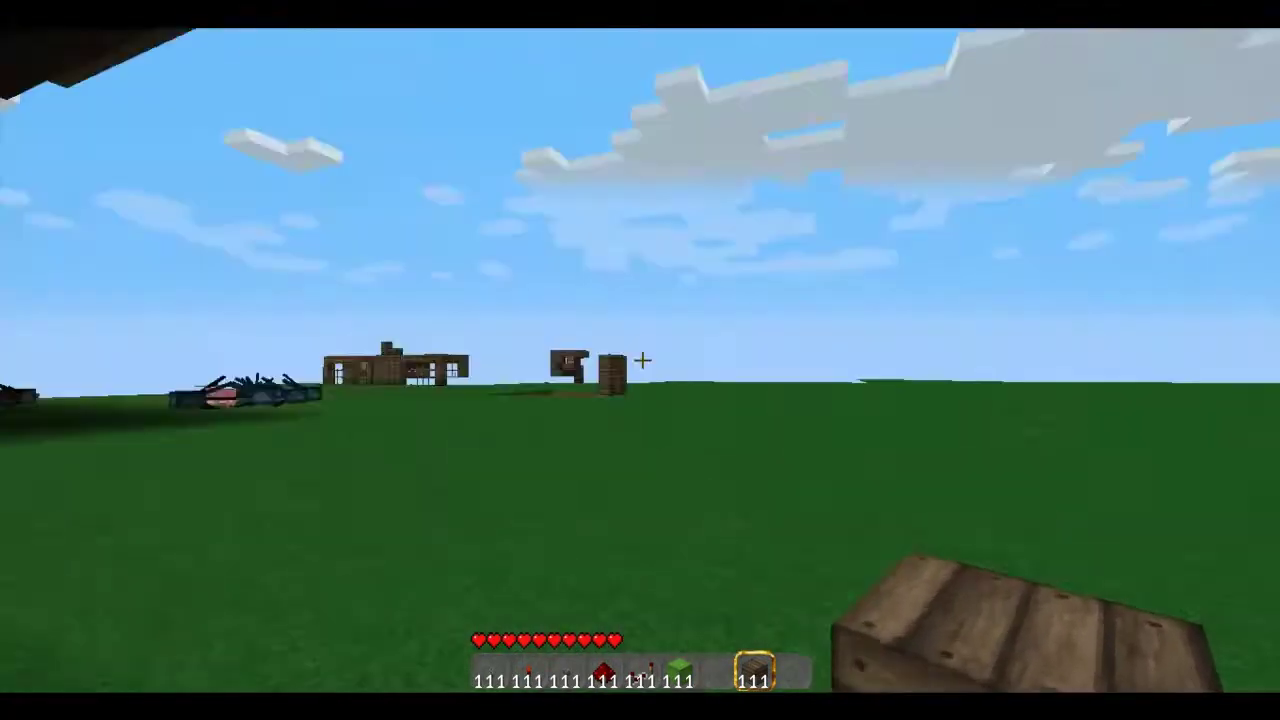
{"action": "key", "text": "w"}
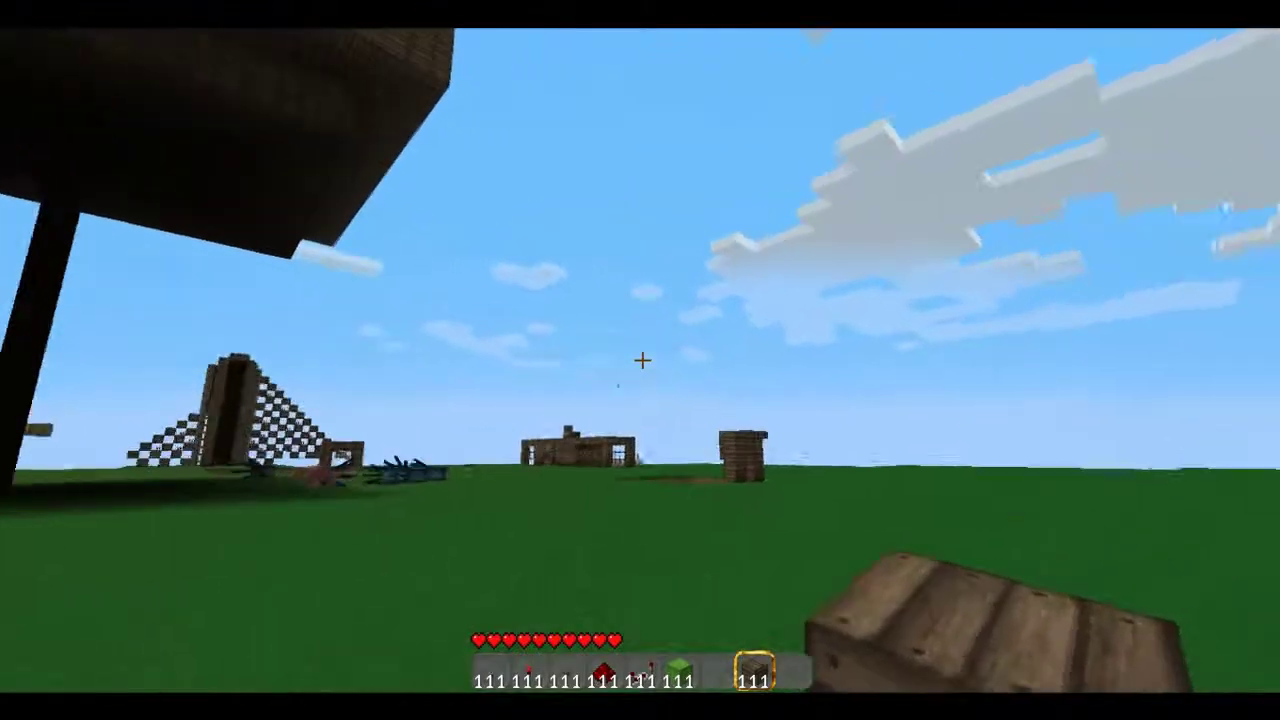
{"action": "key", "text": "w"}
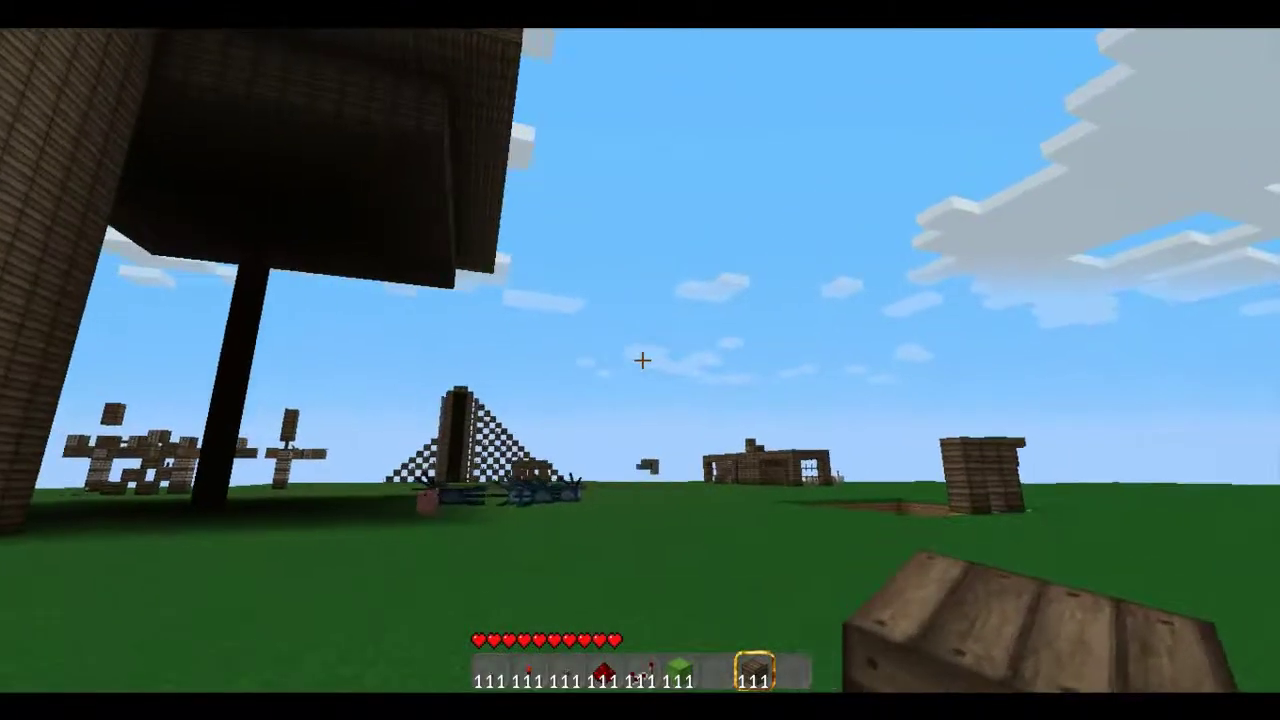
Set Graphics from Fancy to Fast in Video Settings and return to the game
{"action": "key", "text": "Escape"}
{"action": "left_click", "coordinate": [640, 363]}
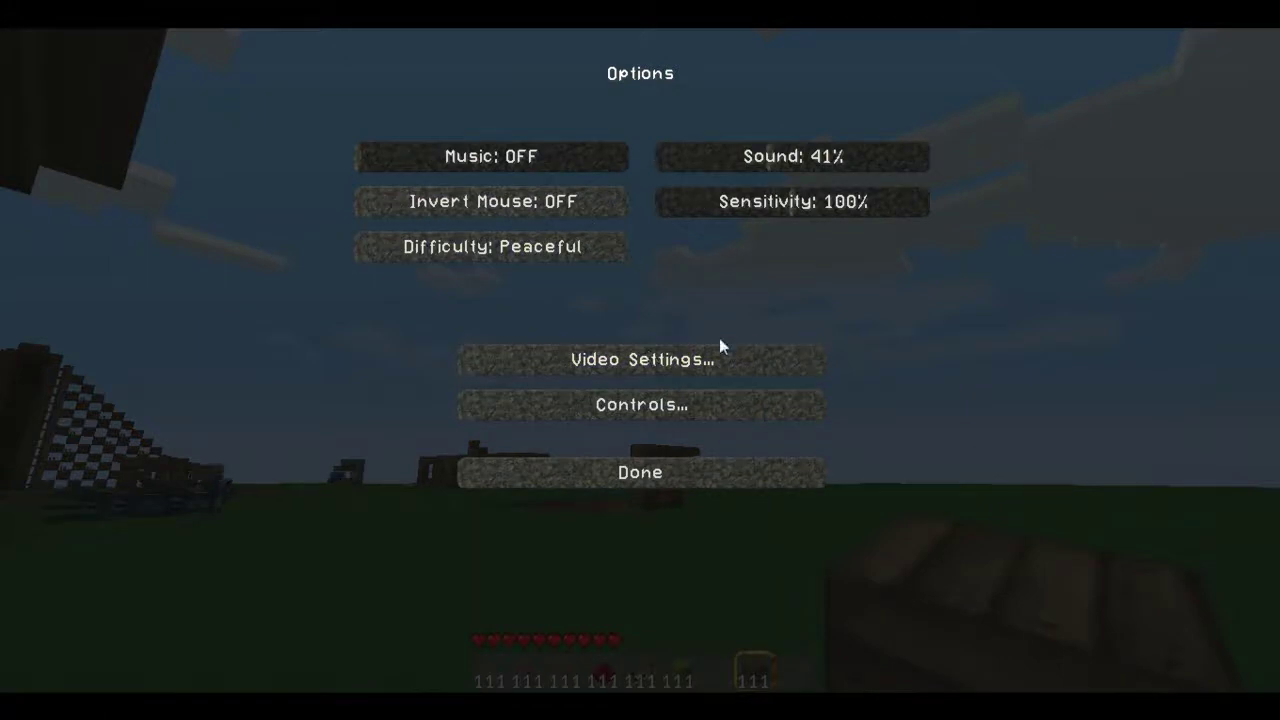
{"action": "left_click", "coordinate": [711, 369]}
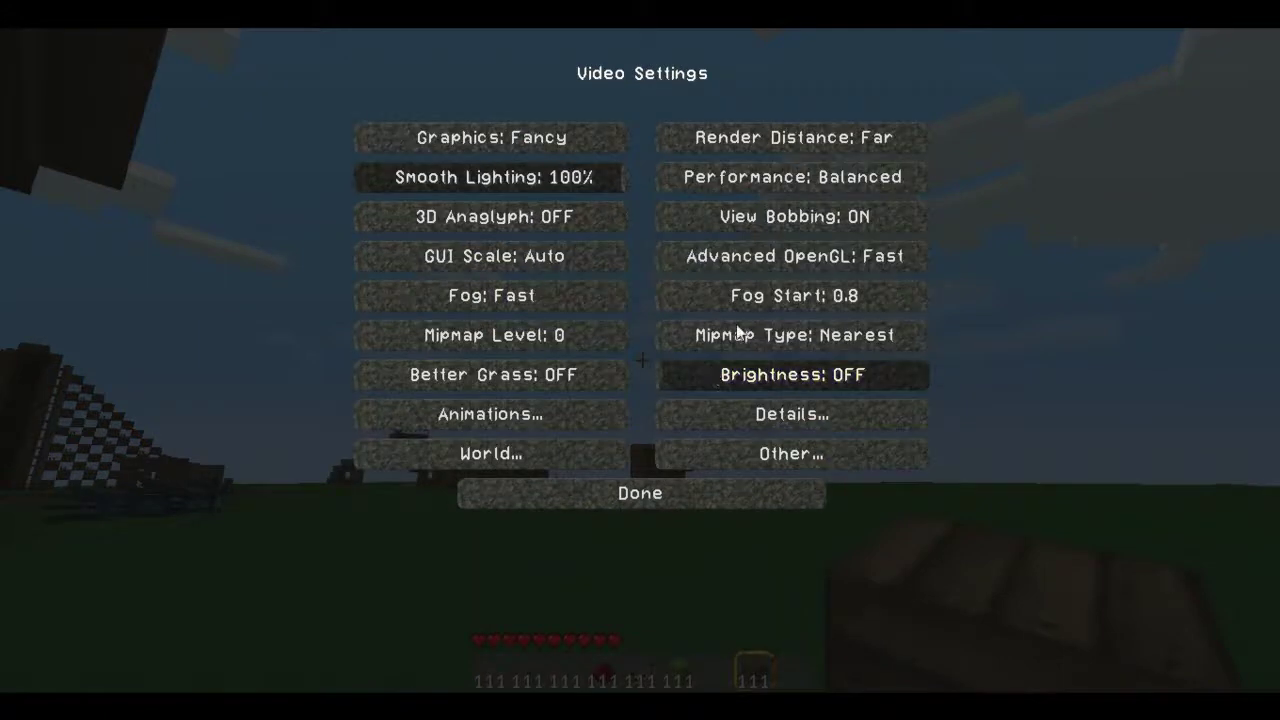
{"action": "left_click", "coordinate": [574, 145]}
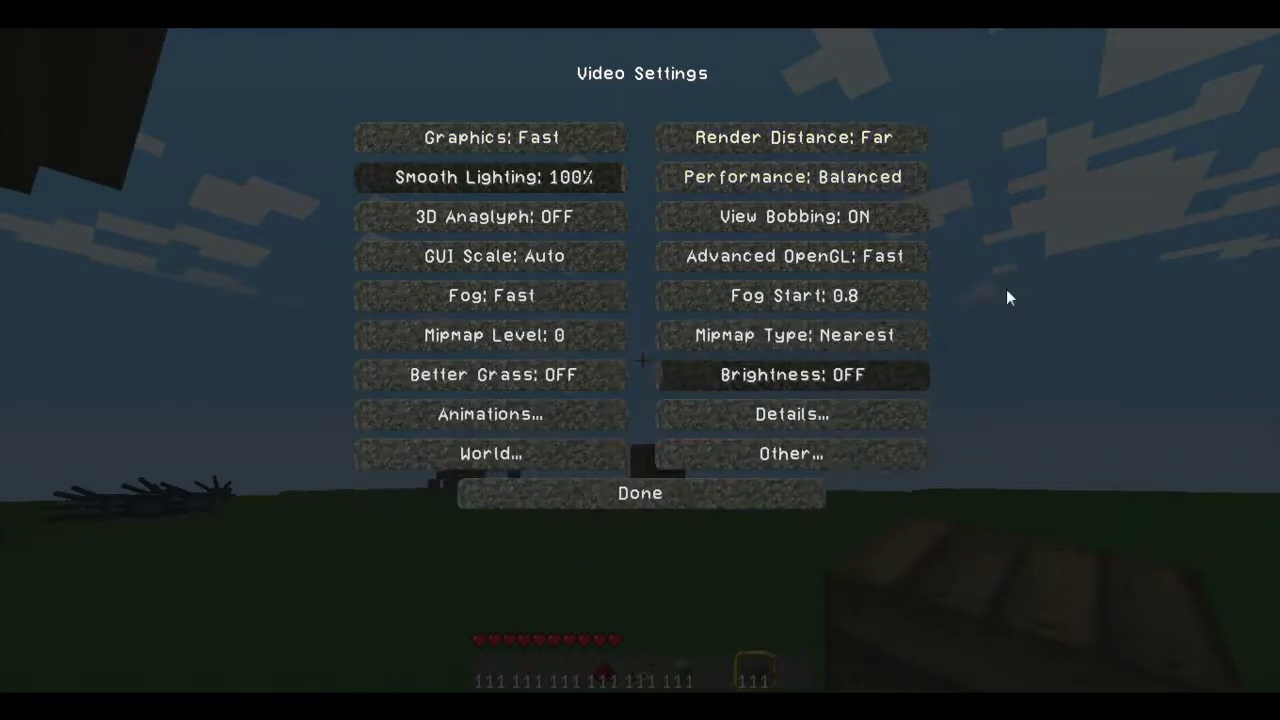
{"action": "left_click", "coordinate": [720, 503]}
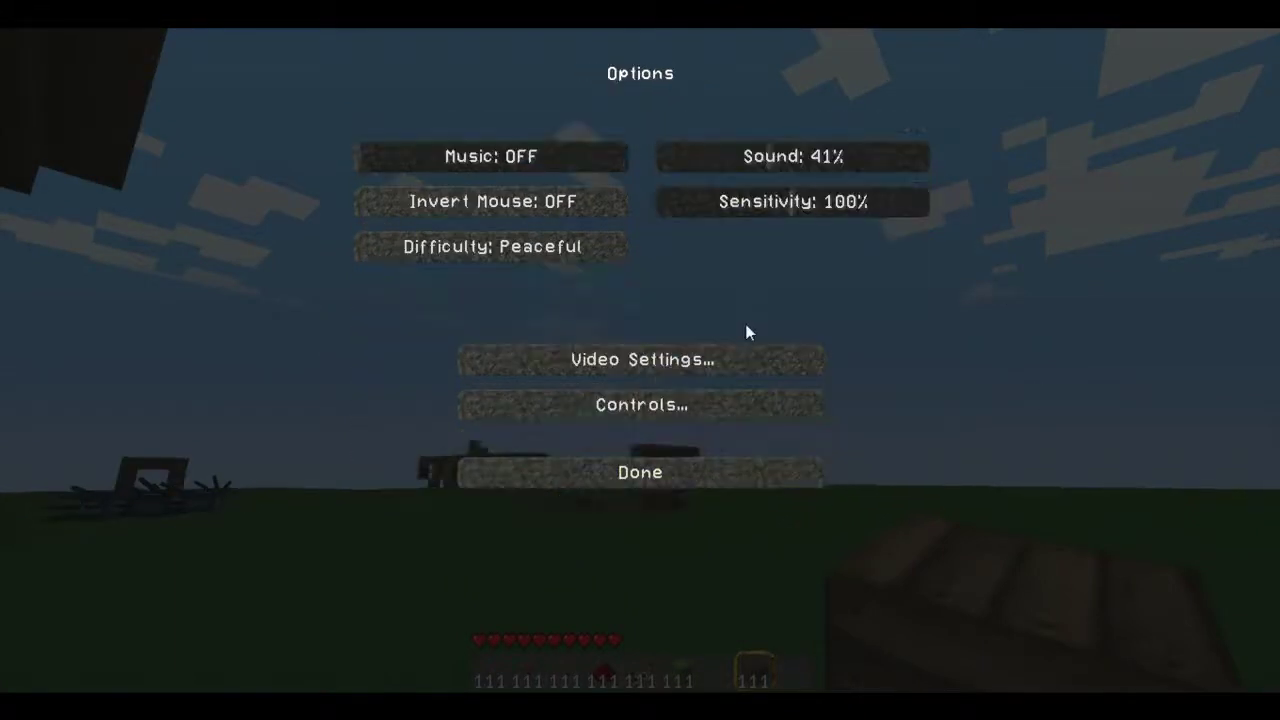
{"action": "left_click", "coordinate": [705, 466]}
{"action": "left_click", "coordinate": [705, 245]}
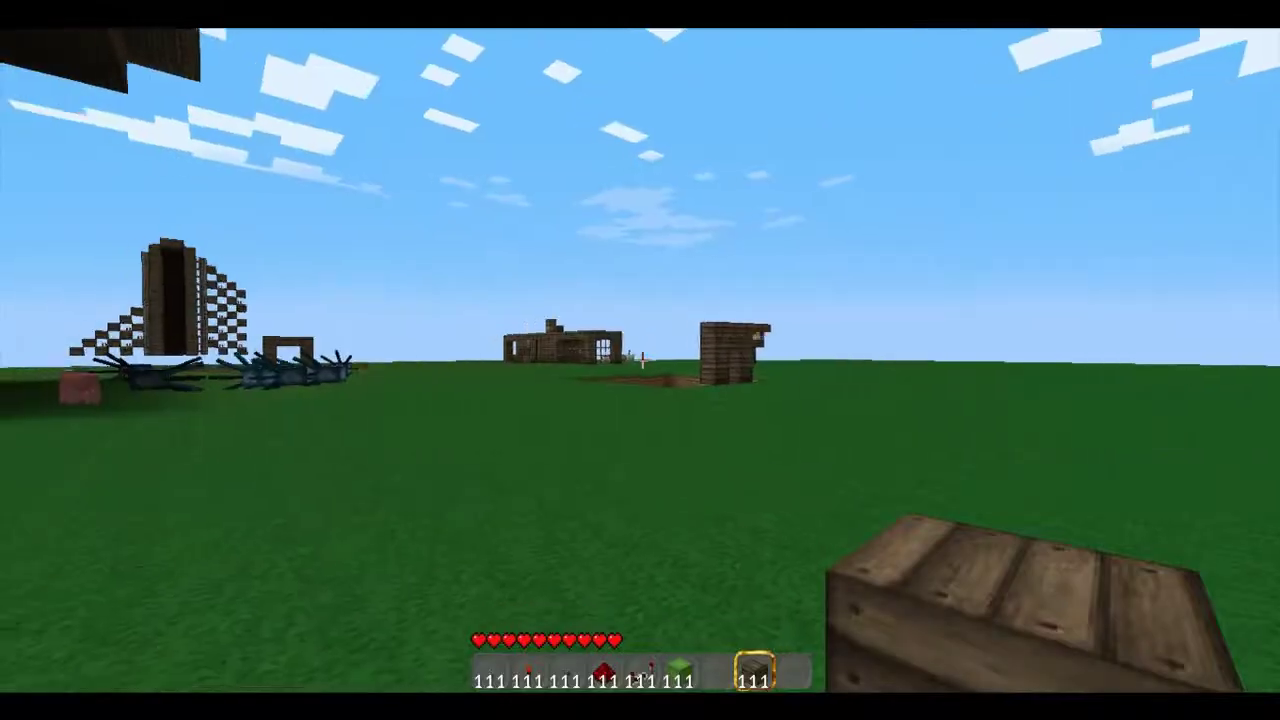
Walk forward to view the world with Fast graphics, then pause the game
{"action": "key", "text": "w"}
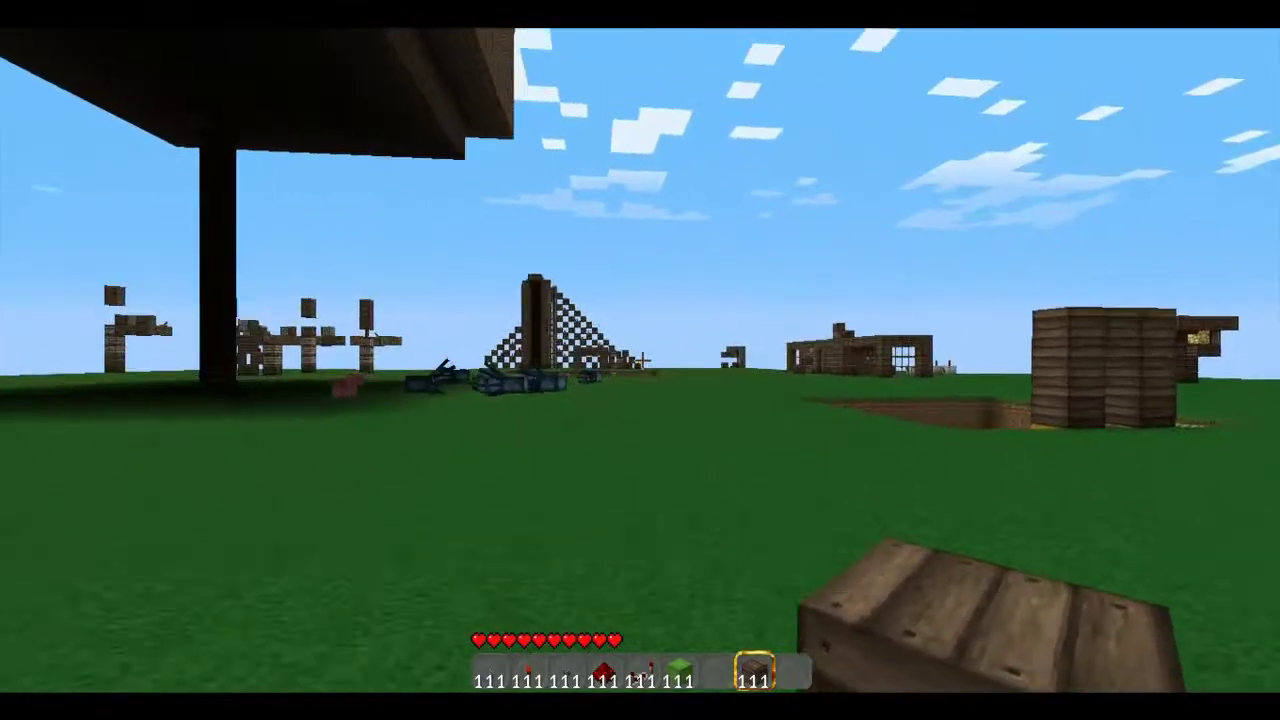
{"action": "mouse_move", "coordinate": [642, 360]}
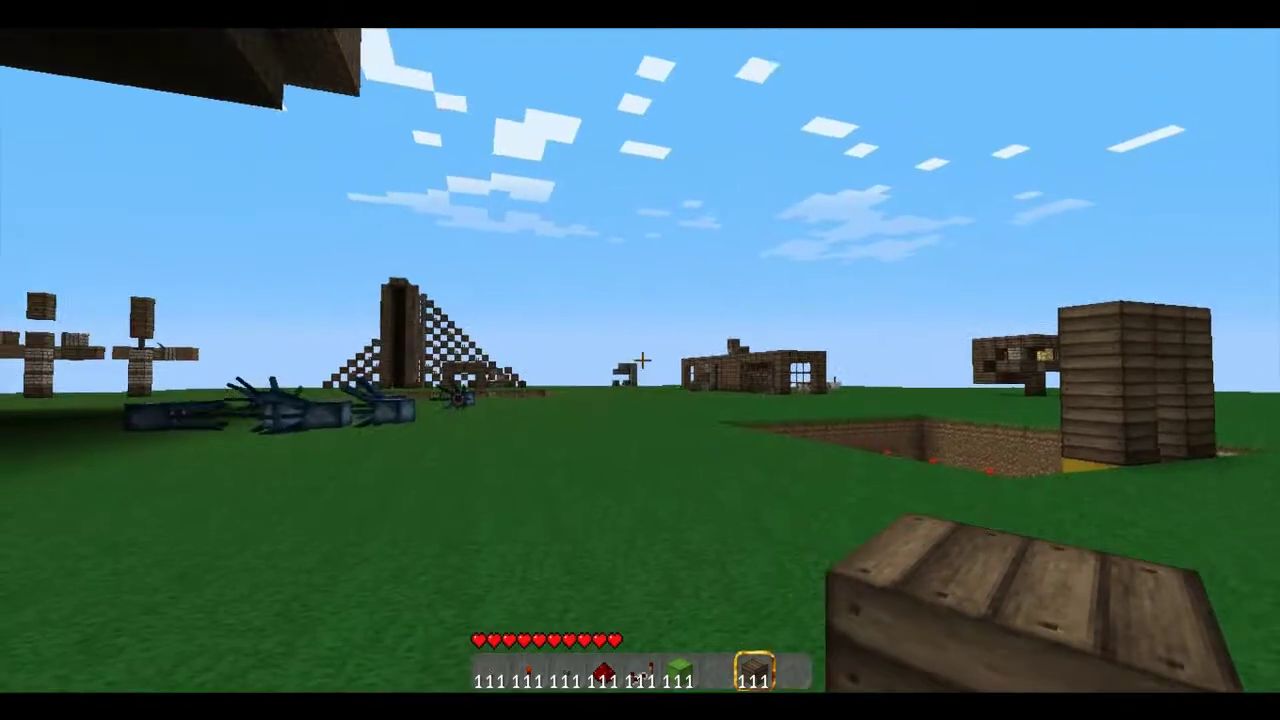
{"action": "key", "text": "Escape"}
Cycle Better Grass through Fast, Fancy and OFF in Video Settings, then close the options
{"action": "left_click", "coordinate": [640, 362]}
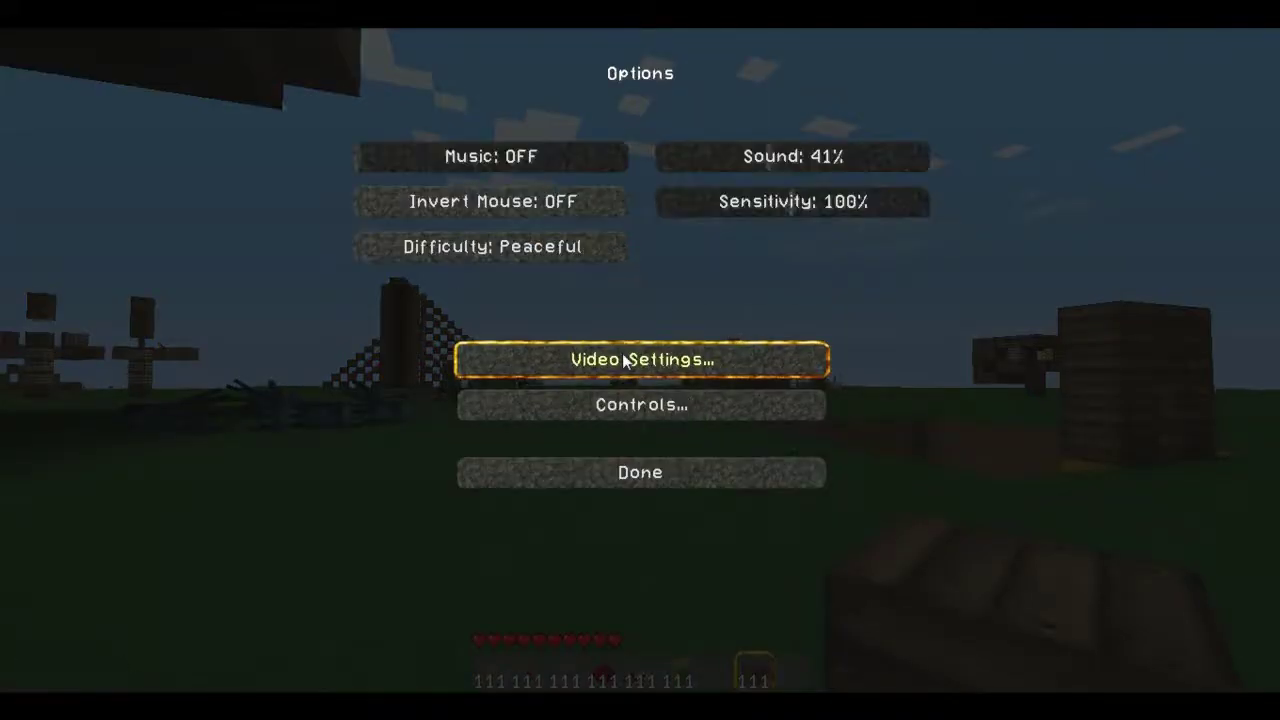
{"action": "left_click", "coordinate": [630, 362]}
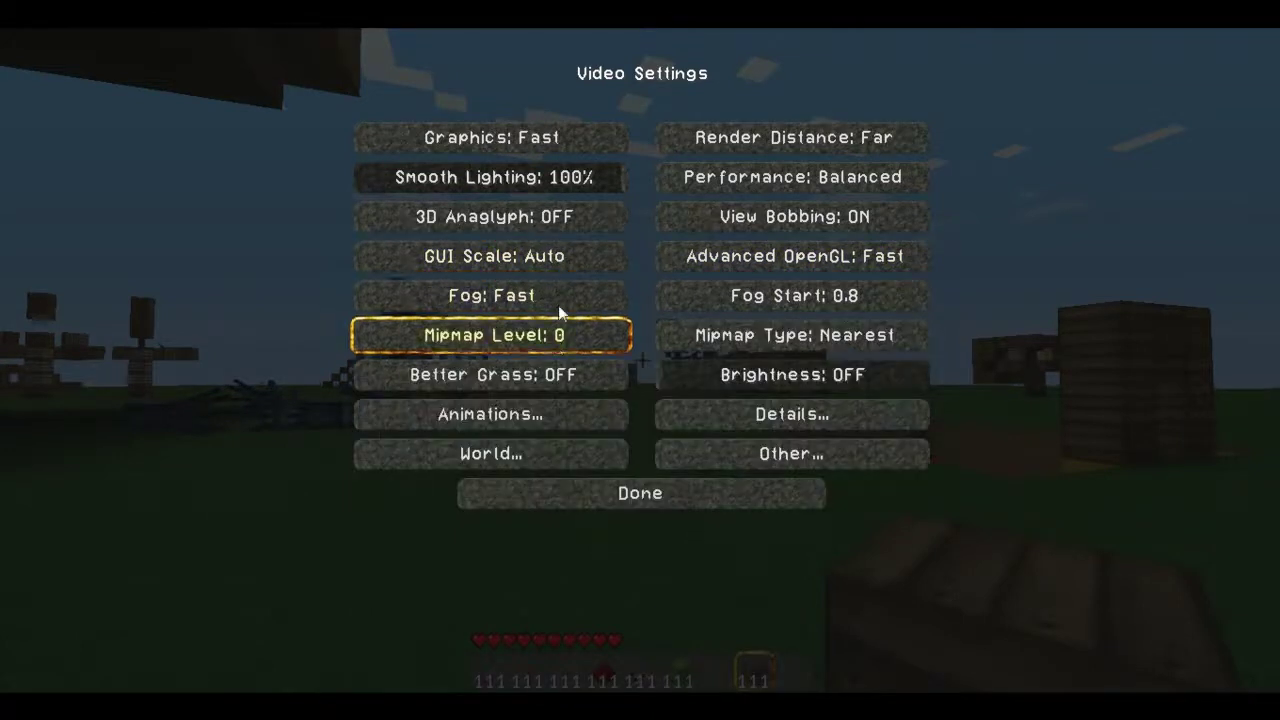
{"action": "mouse_move", "coordinate": [558, 305]}
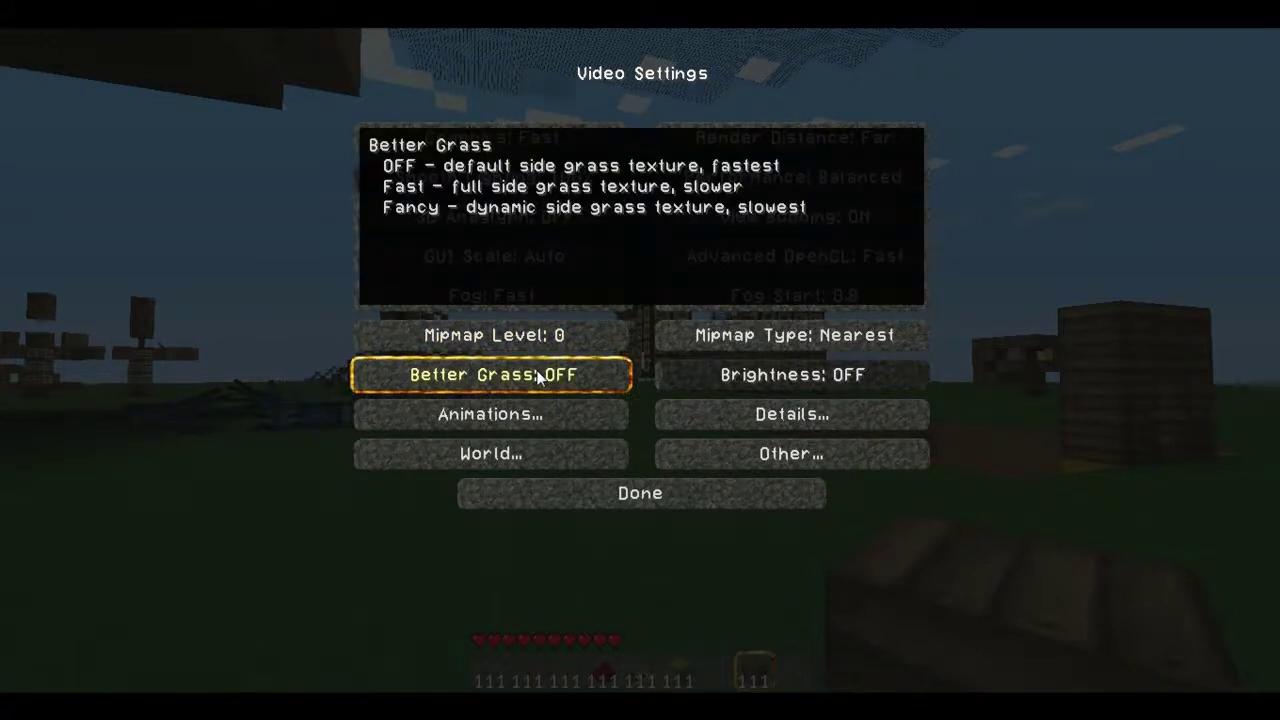
{"action": "left_click", "coordinate": [537, 375]}
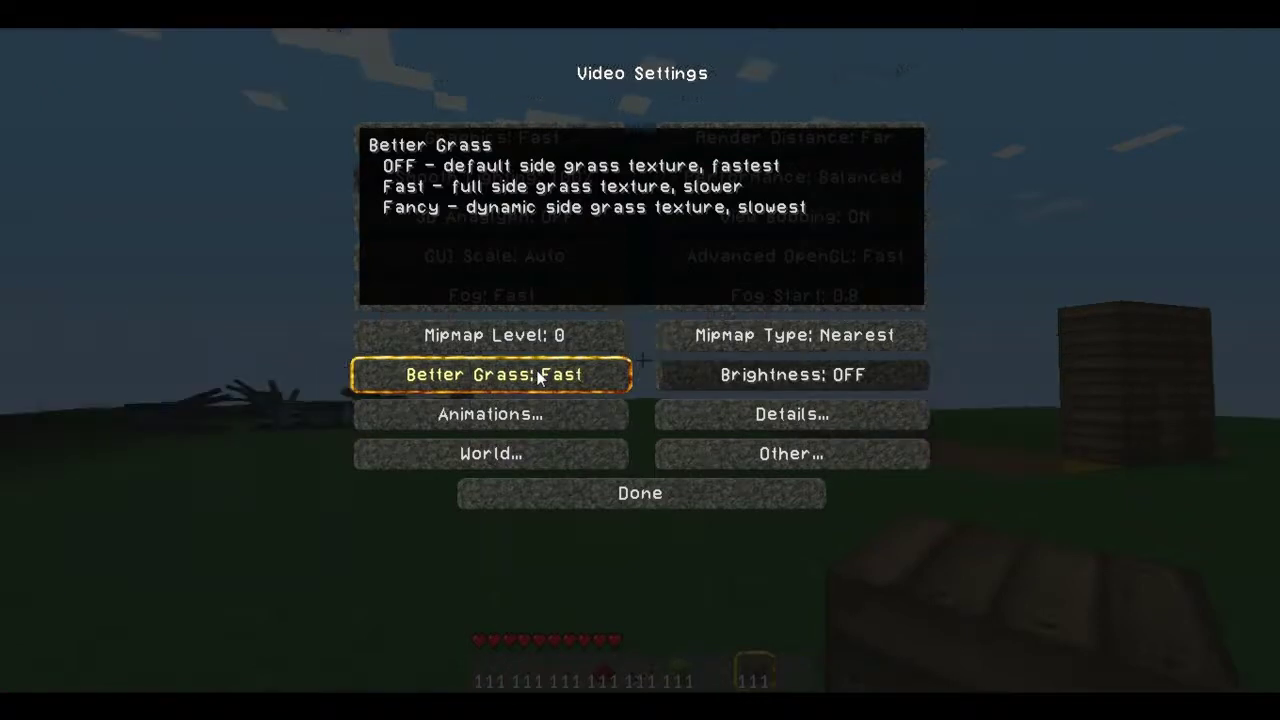
{"action": "left_click", "coordinate": [537, 375]}
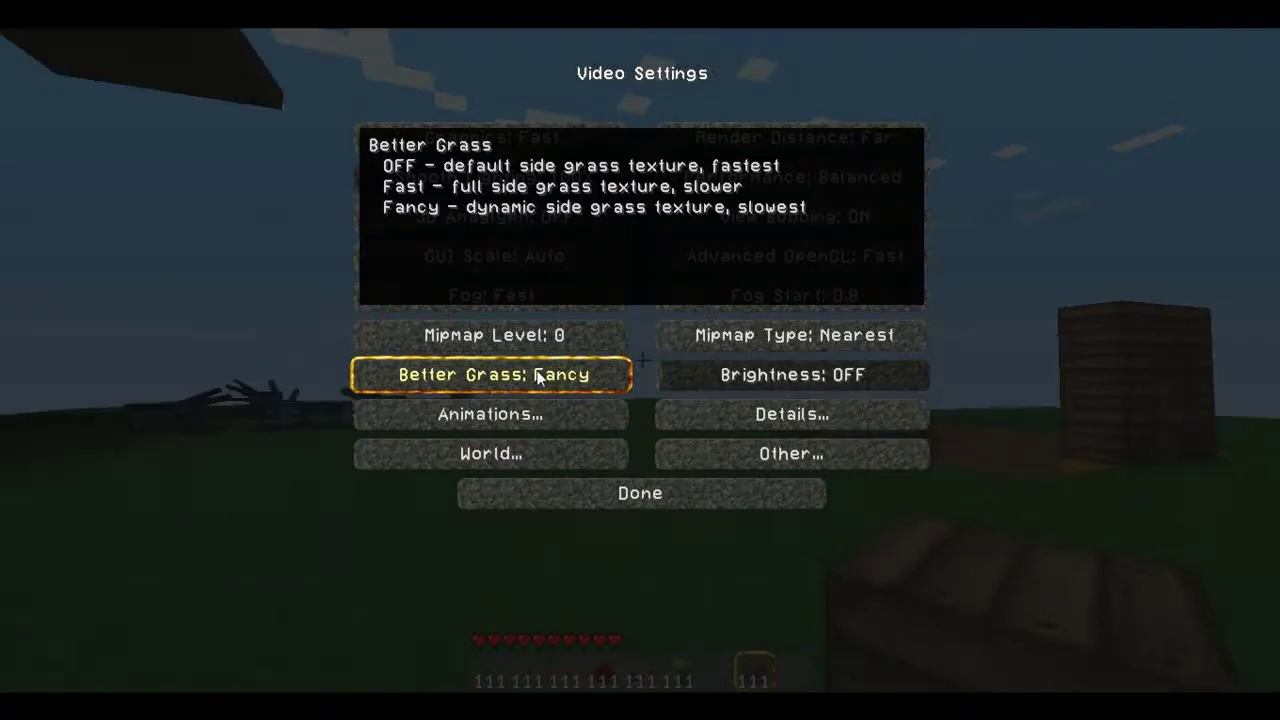
{"action": "left_click", "coordinate": [537, 375]}
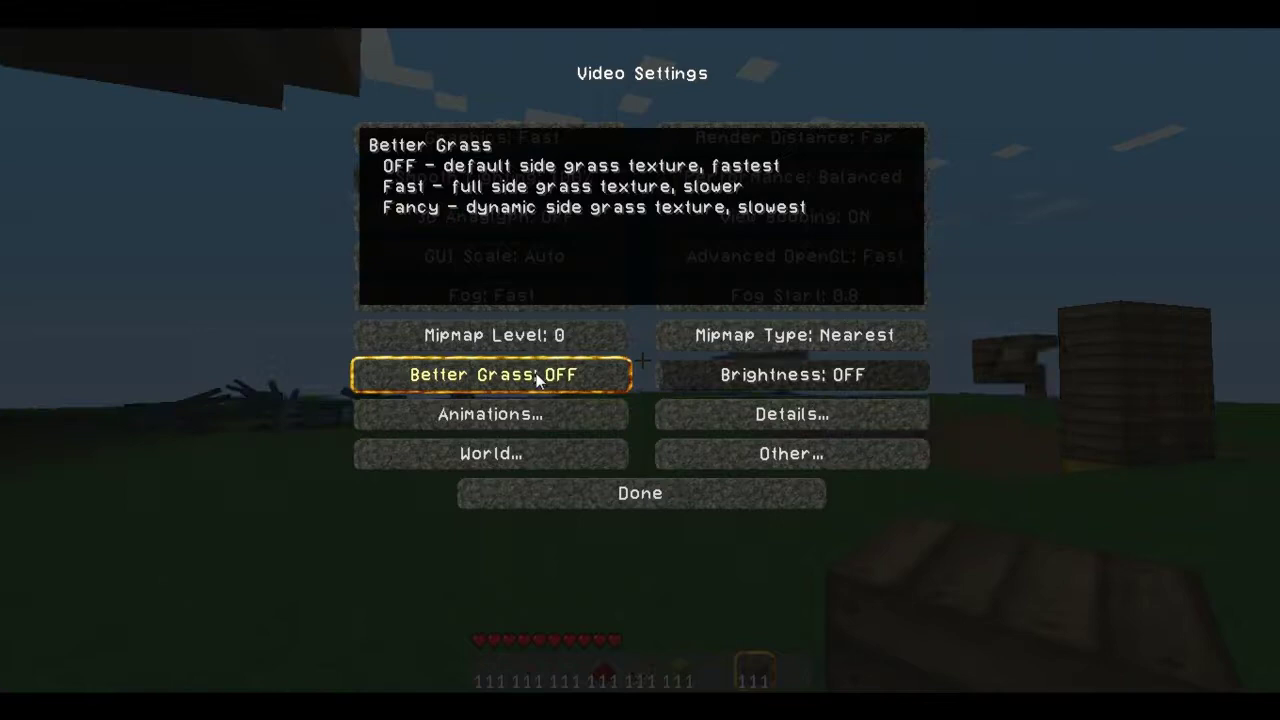
{"action": "left_click", "coordinate": [540, 375]}
{"action": "left_click", "coordinate": [690, 495]}
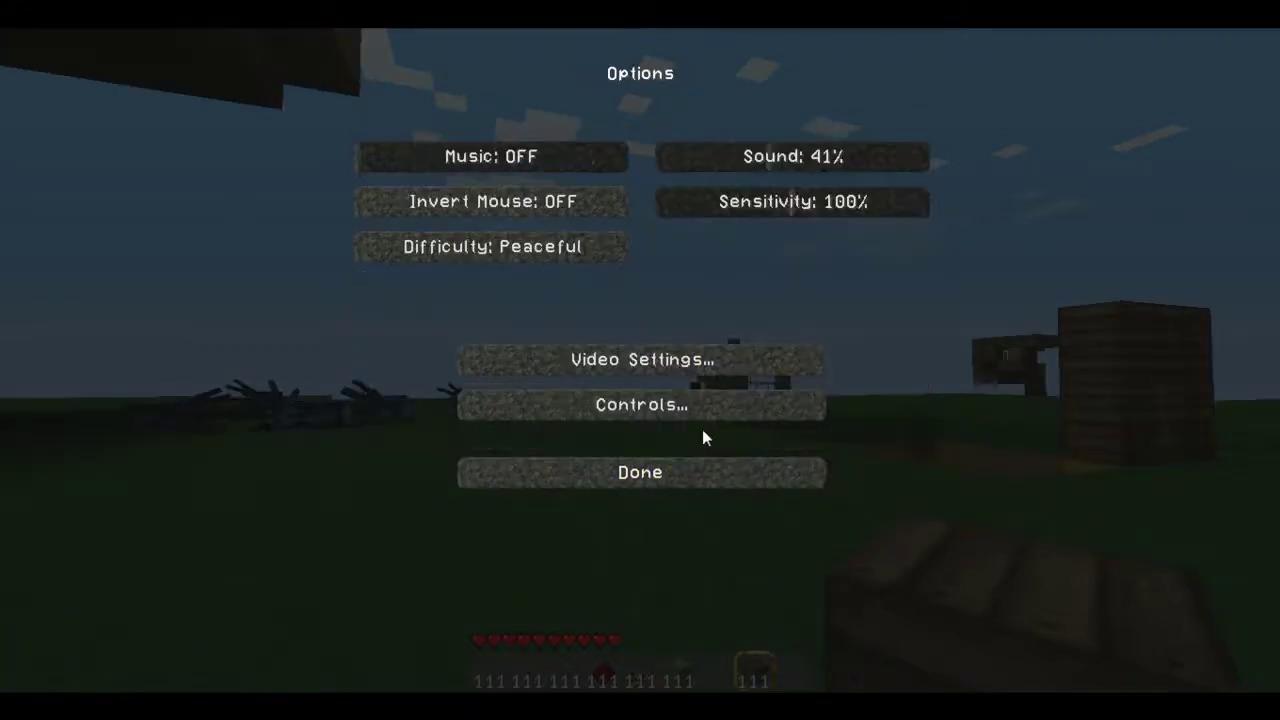
{"action": "left_click", "coordinate": [700, 470]}
Resume play, place a green block on the grass, circle it, then break it
{"action": "left_click", "coordinate": [714, 224]}
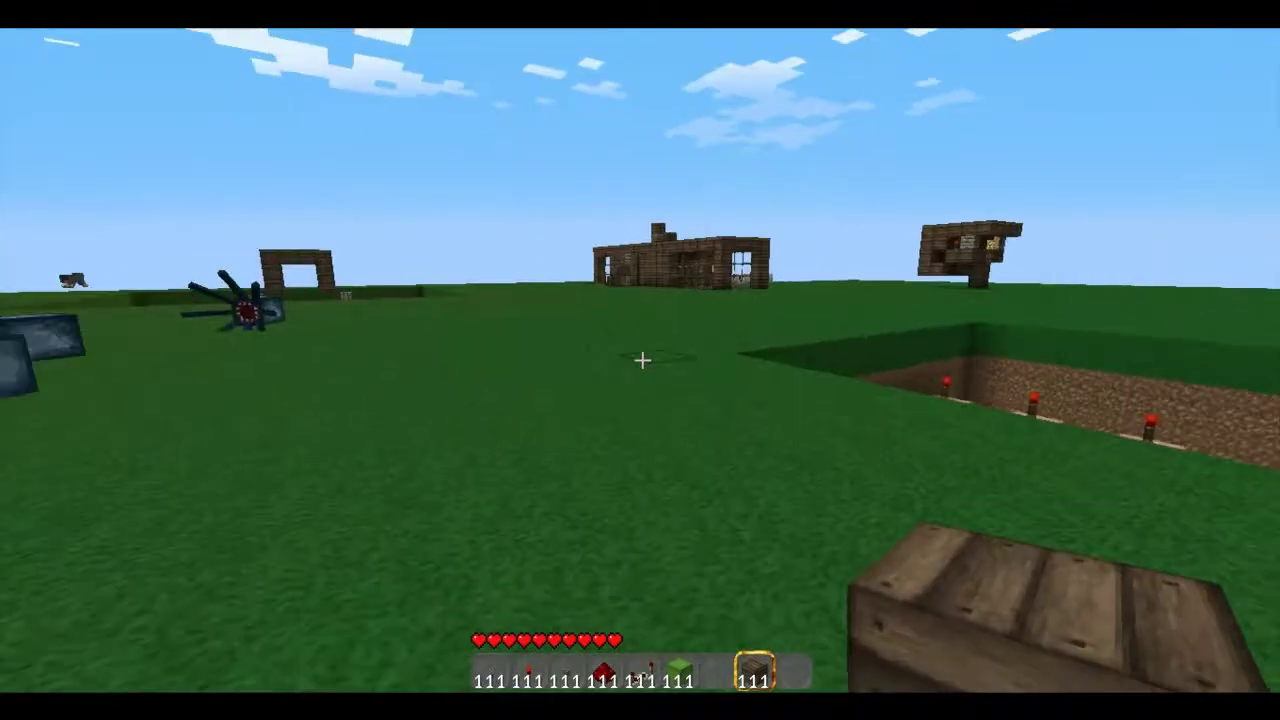
{"action": "key", "text": "e"}
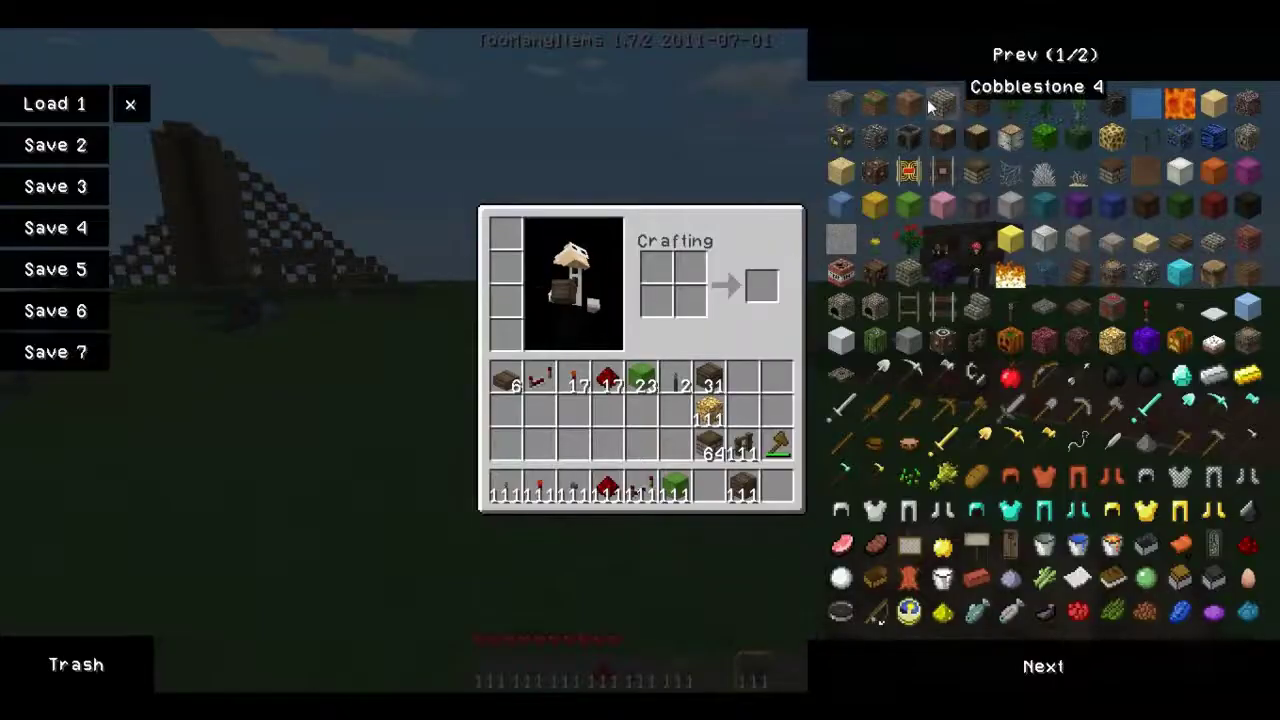
{"action": "key", "text": "e"}
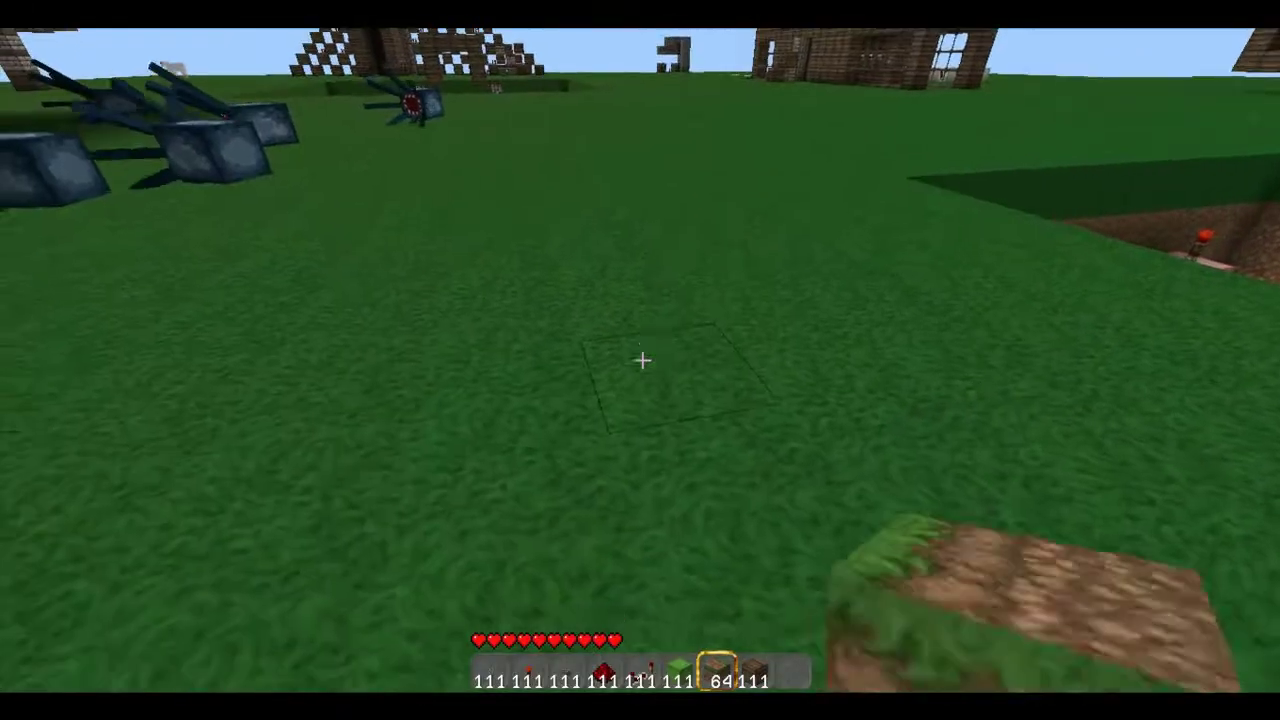
{"action": "right_click", "coordinate": [640, 360]}
{"action": "key", "text": "a"}
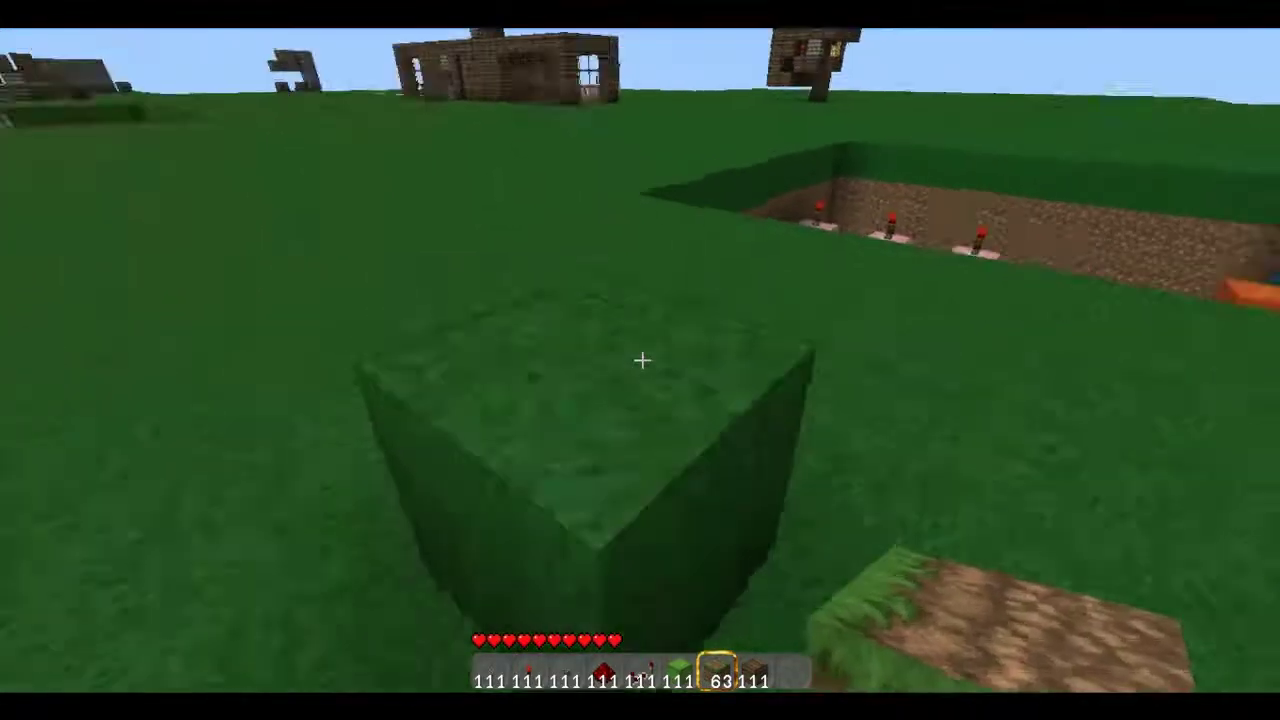
{"action": "key", "text": "s"}
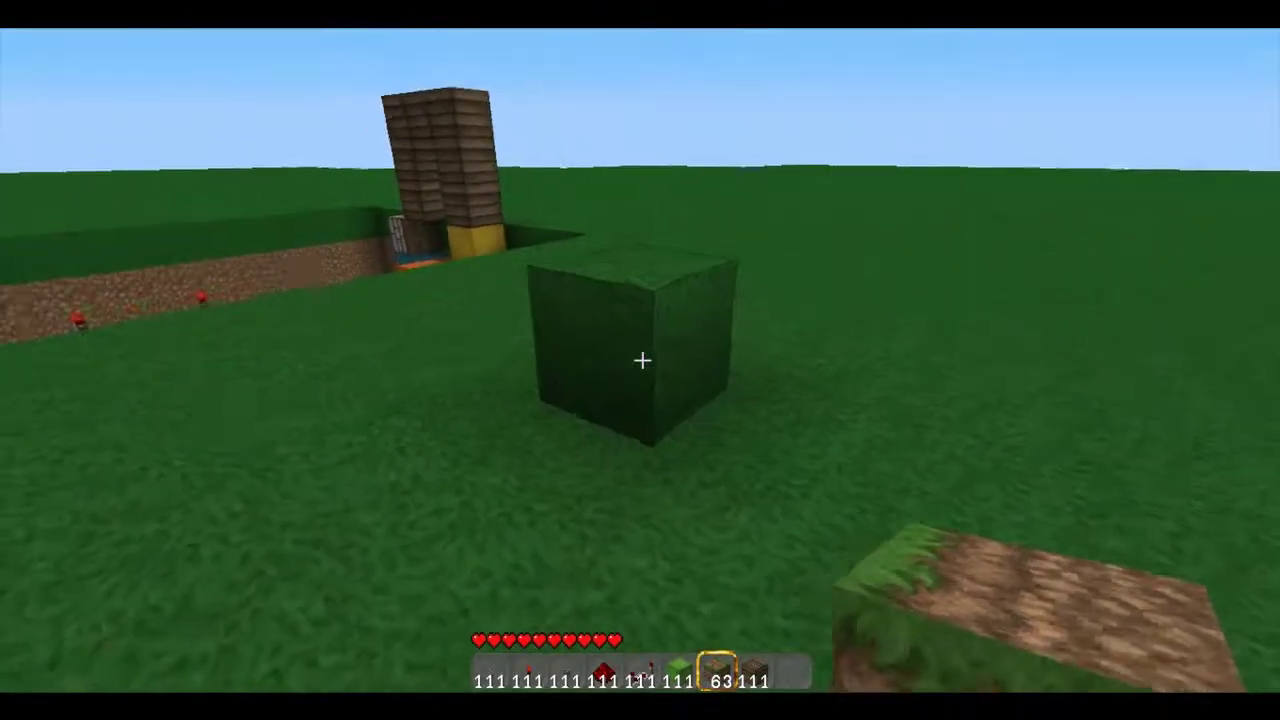
{"action": "key", "text": "w"}
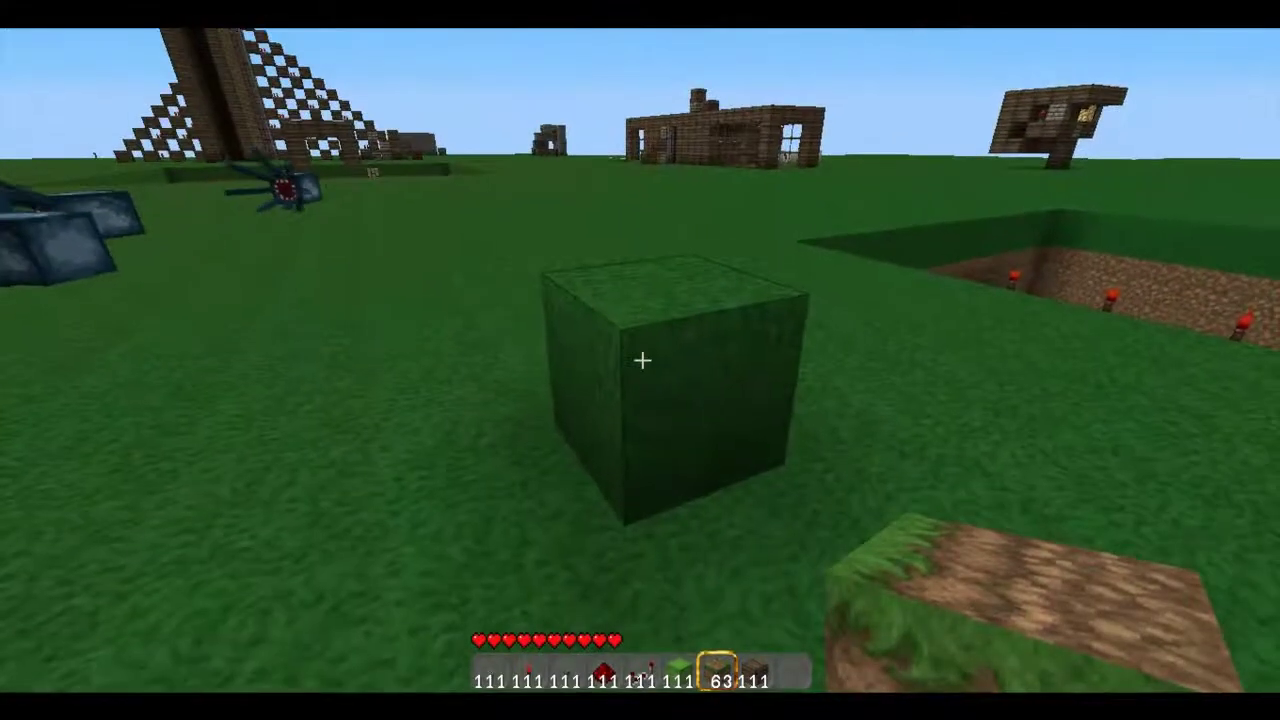
{"action": "left_click", "coordinate": [642, 360]}
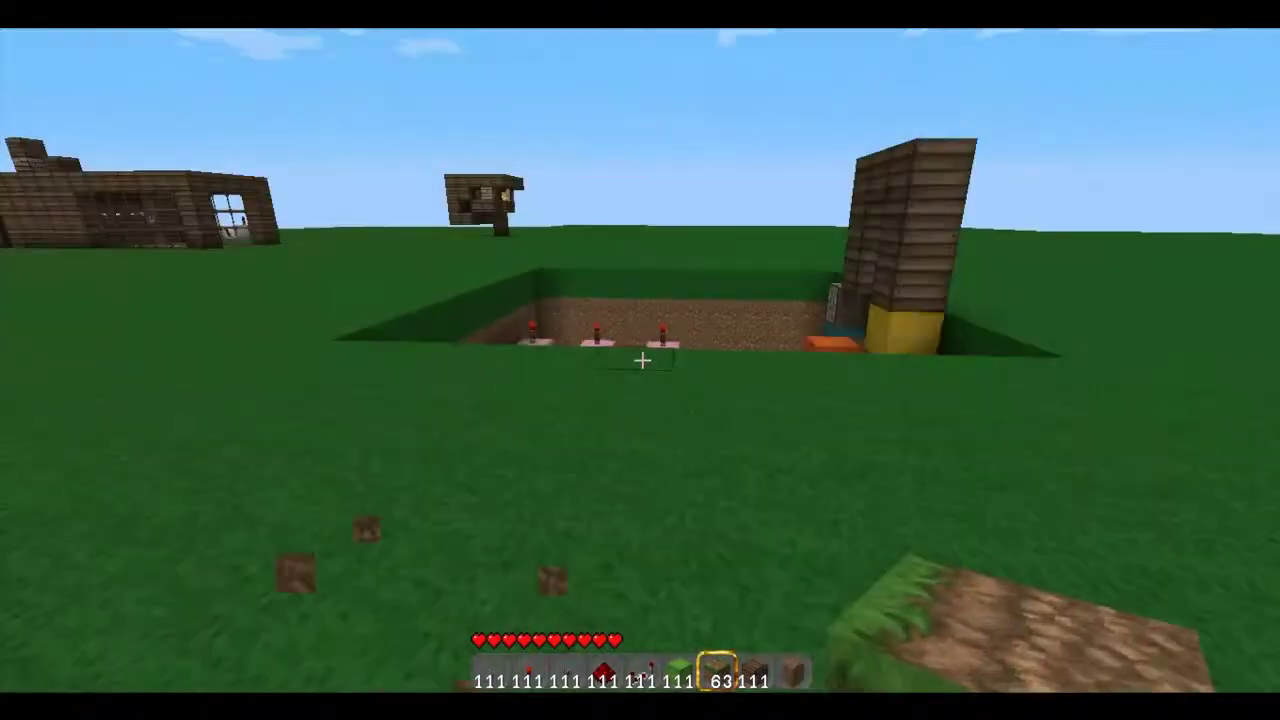
Walk toward the redstone trench, turn Better Grass OFF in Video Settings and open Animations
{"action": "key", "text": "w"}
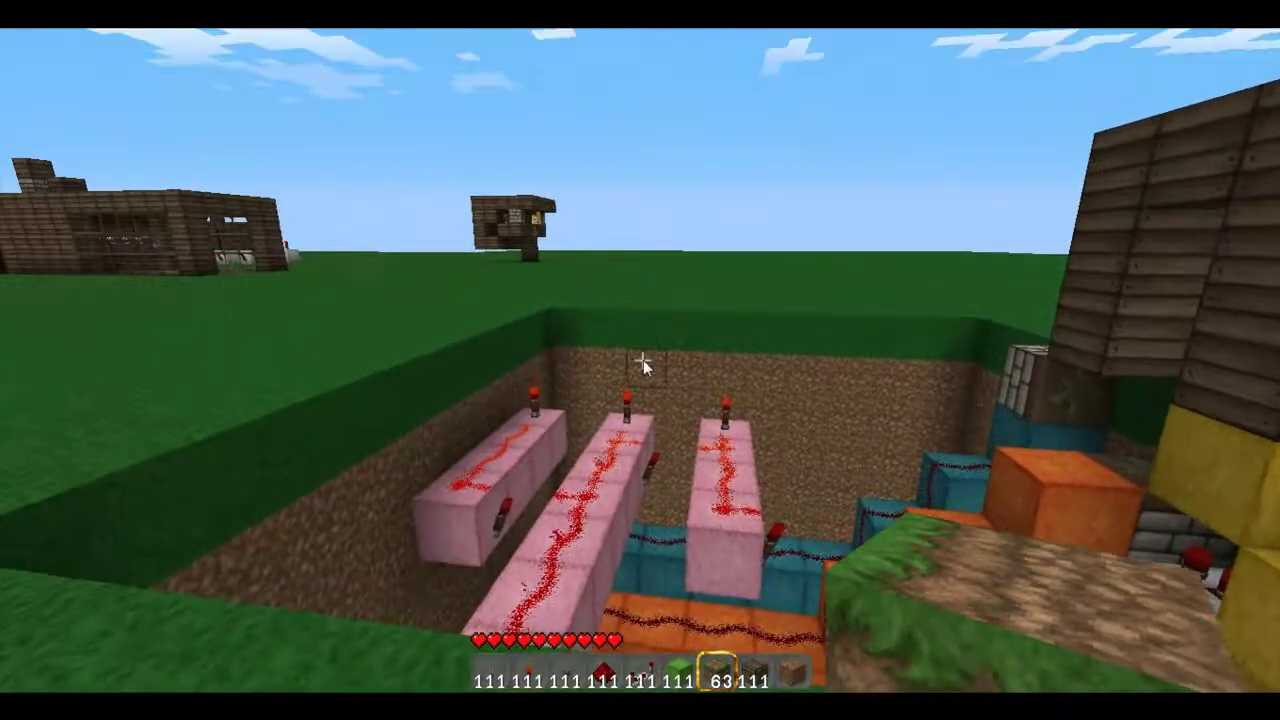
{"action": "key", "text": "Escape"}
{"action": "left_click", "coordinate": [641, 362]}
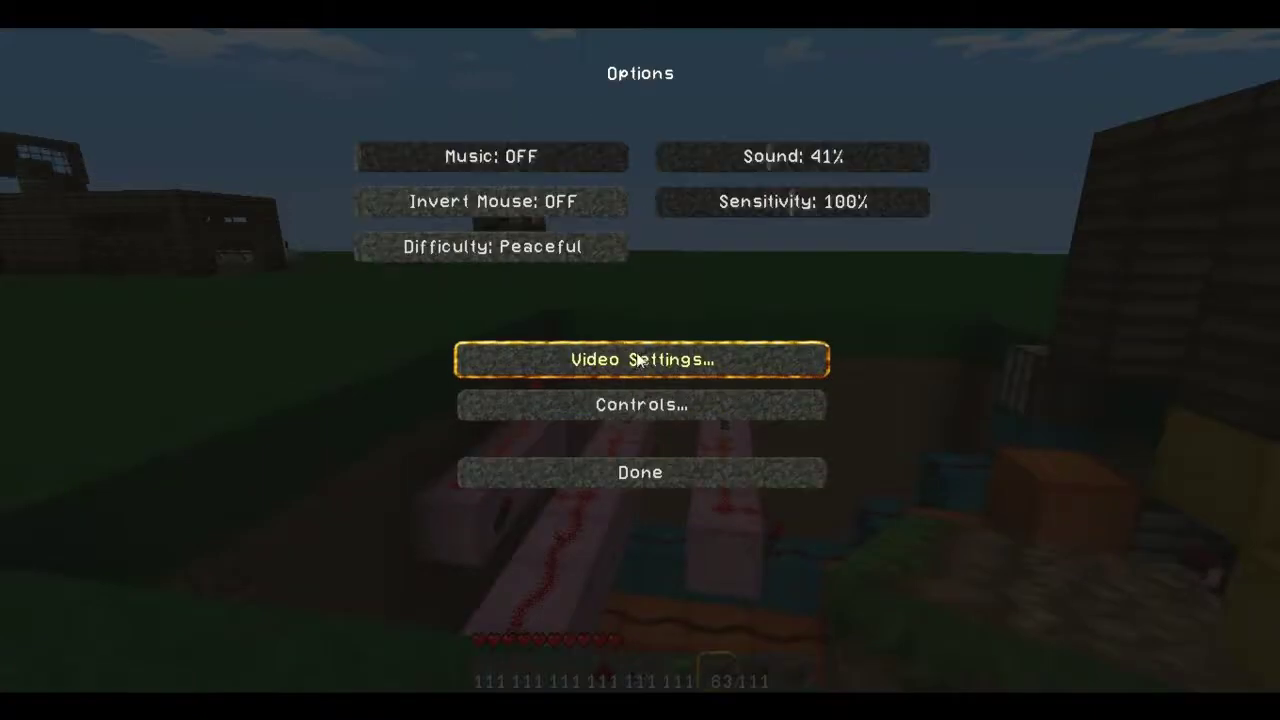
{"action": "left_click", "coordinate": [645, 357]}
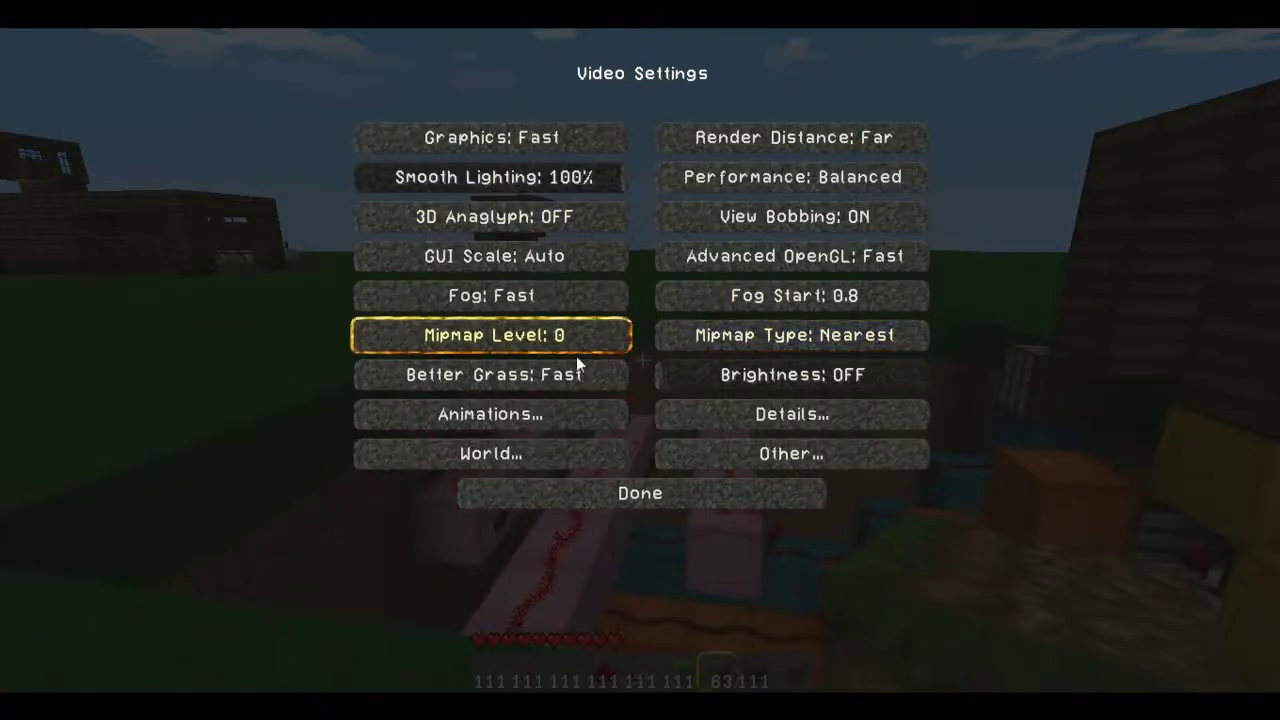
{"action": "left_click", "coordinate": [561, 390]}
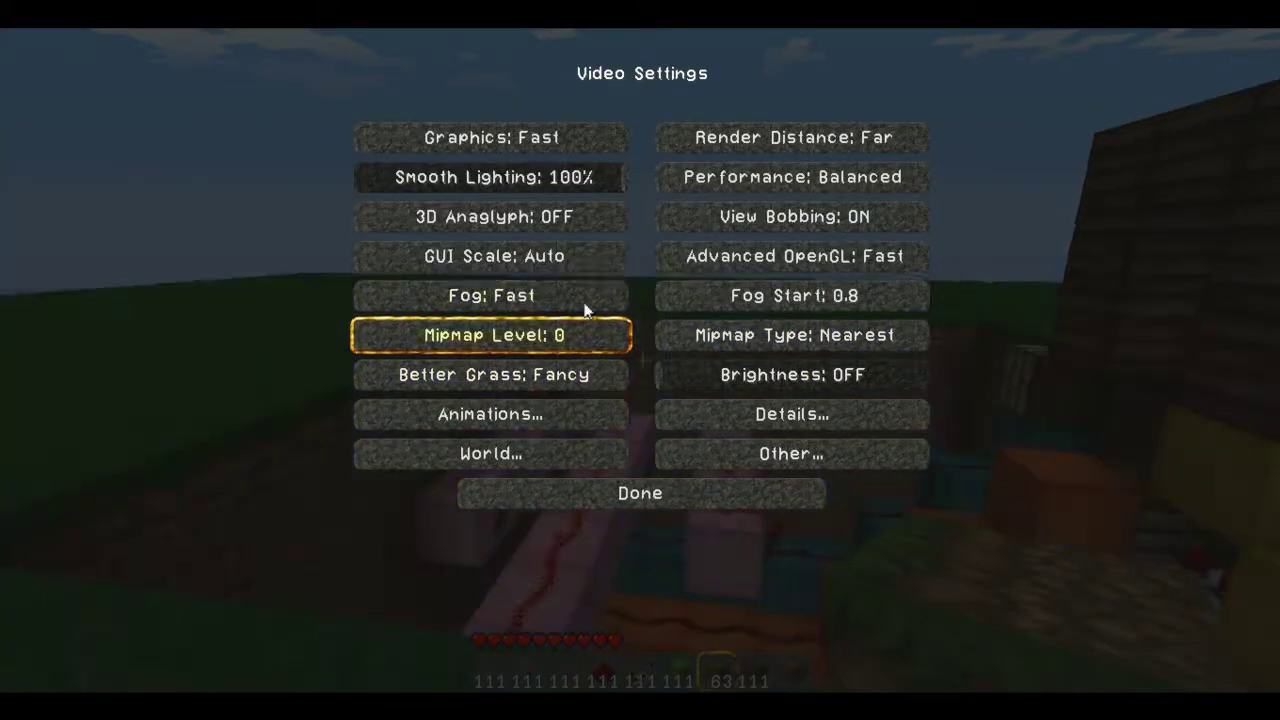
{"action": "left_click", "coordinate": [595, 377]}
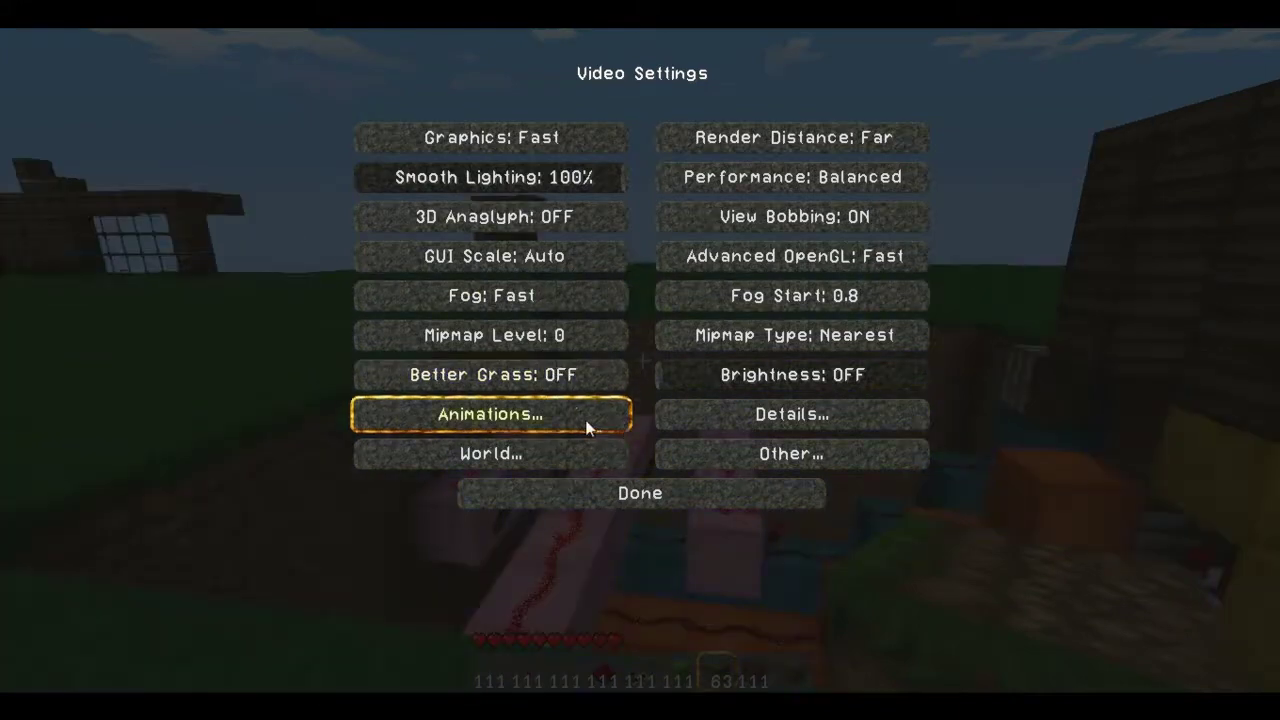
{"action": "left_click", "coordinate": [586, 424]}
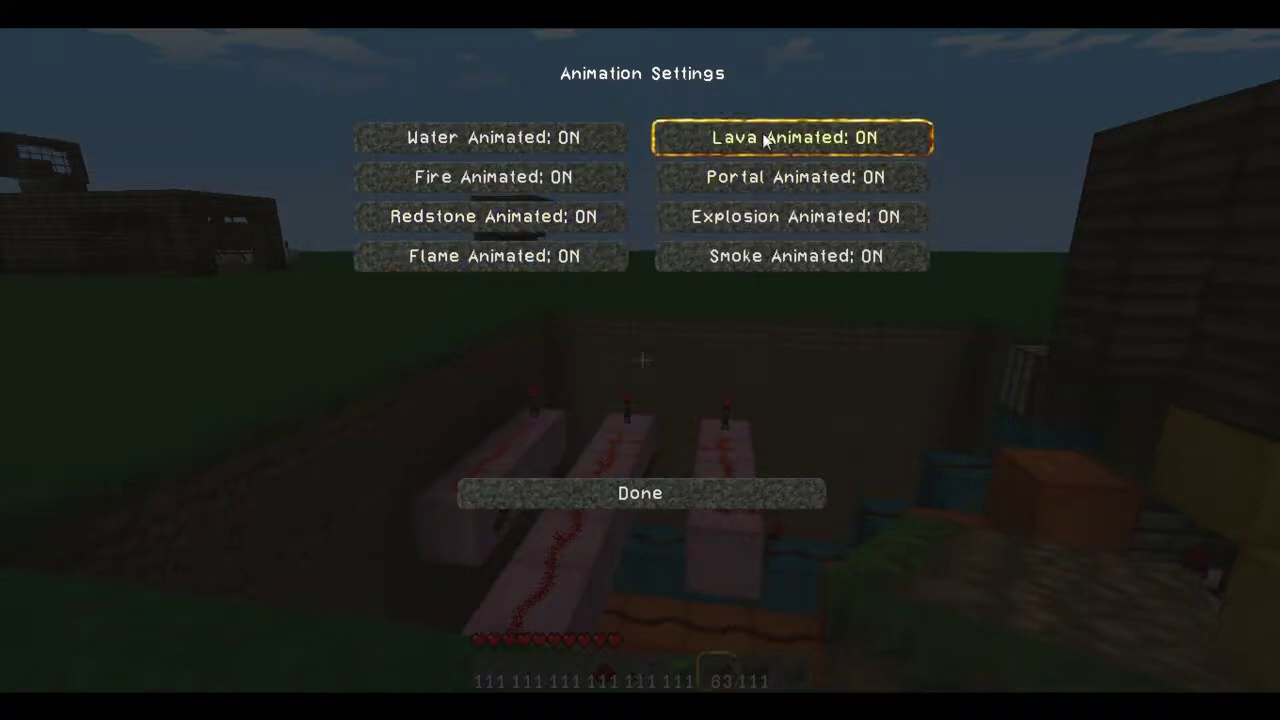
Leave Animation Settings, open World Settings and step Chunk Updates up from 1 toward 5
{"action": "left_click", "coordinate": [700, 500]}
{"action": "left_click", "coordinate": [556, 460]}
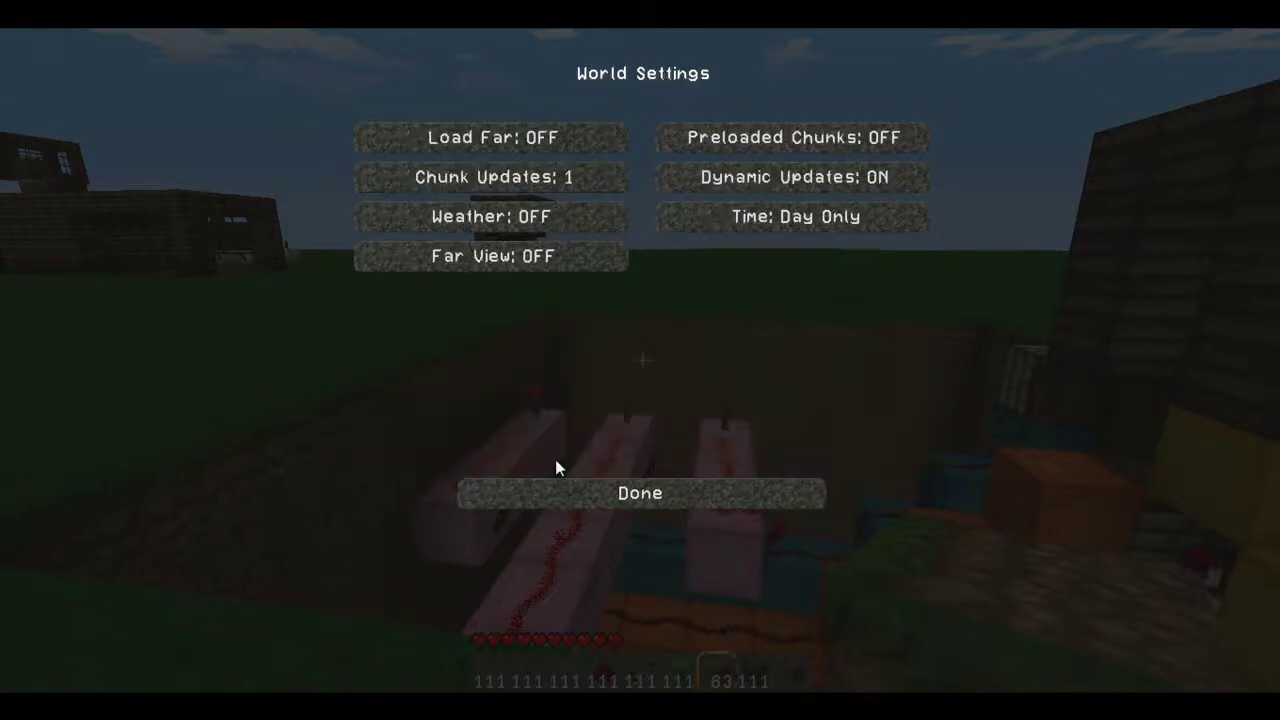
{"action": "mouse_move", "coordinate": [534, 139]}
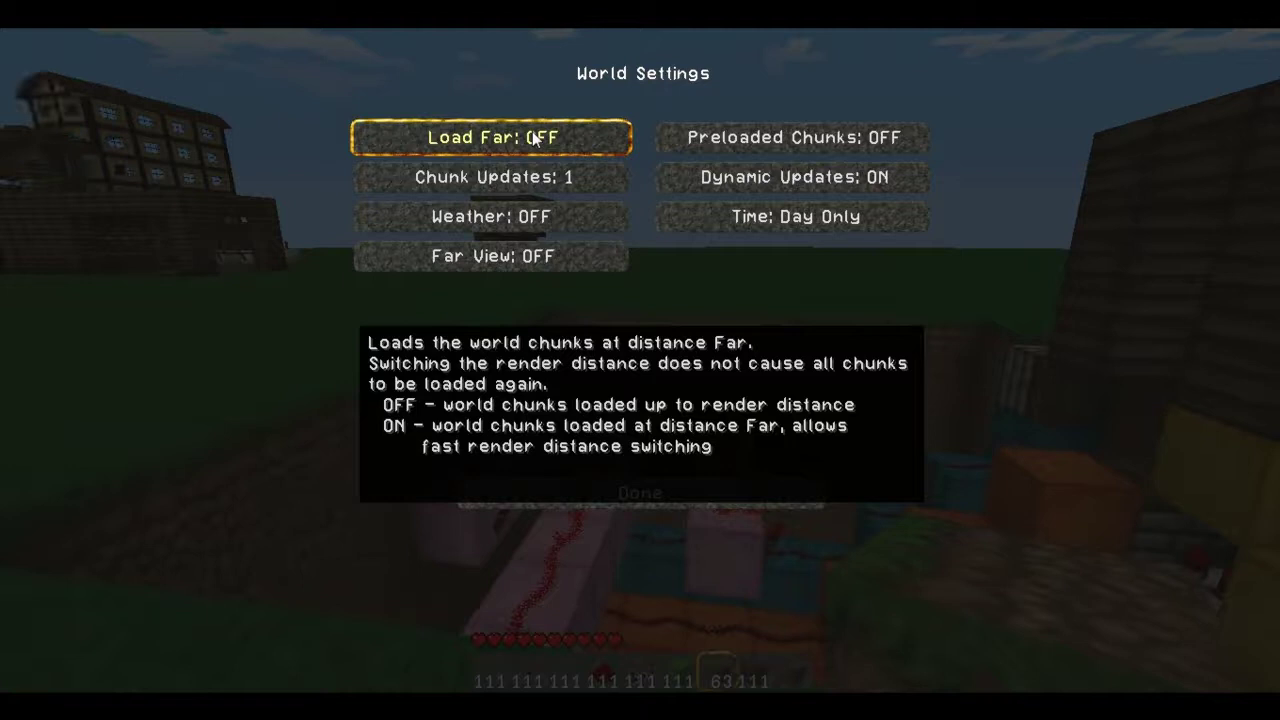
{"action": "left_click", "coordinate": [526, 182]}
{"action": "left_click", "coordinate": [526, 182]}
{"action": "left_click", "coordinate": [526, 182]}
{"action": "left_click", "coordinate": [526, 182]}
{"action": "left_click", "coordinate": [526, 182]}
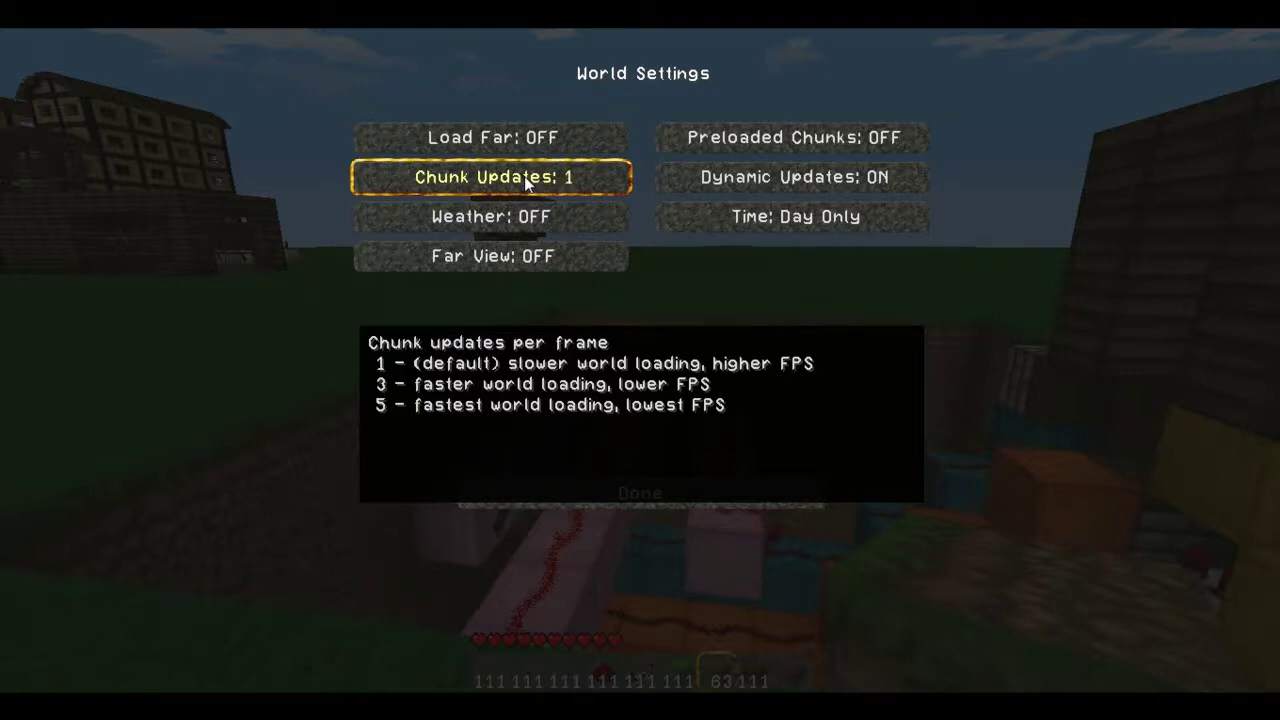
{"action": "left_click", "coordinate": [526, 182]}
{"action": "left_click", "coordinate": [526, 182]}
{"action": "left_click", "coordinate": [526, 182]}
{"action": "left_click", "coordinate": [526, 182]}
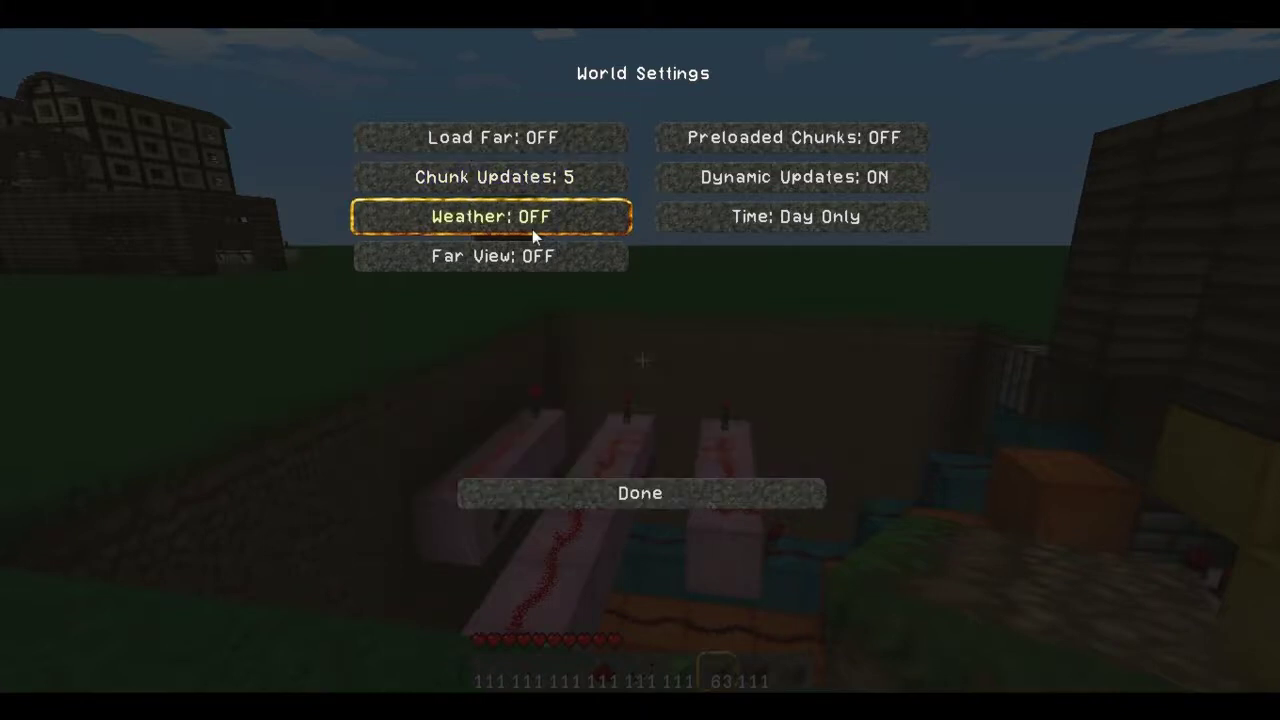
{"action": "mouse_move", "coordinate": [532, 229]}
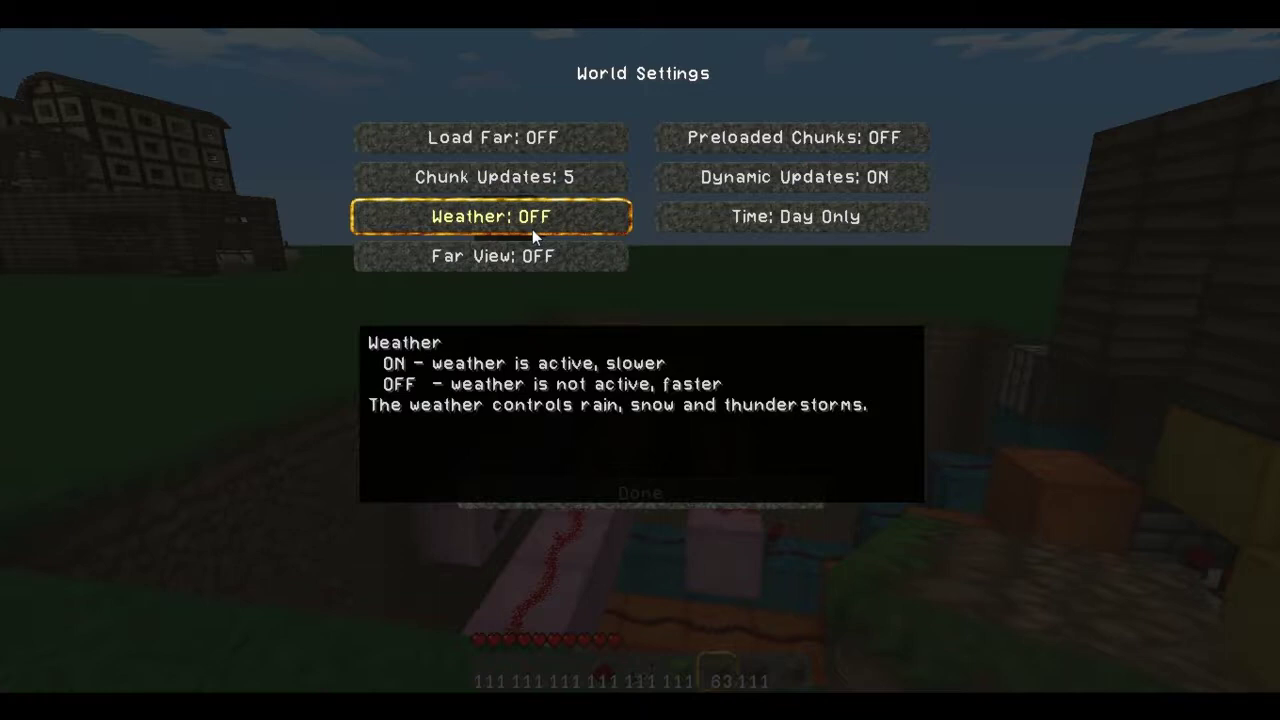
{"action": "mouse_move", "coordinate": [541, 256]}
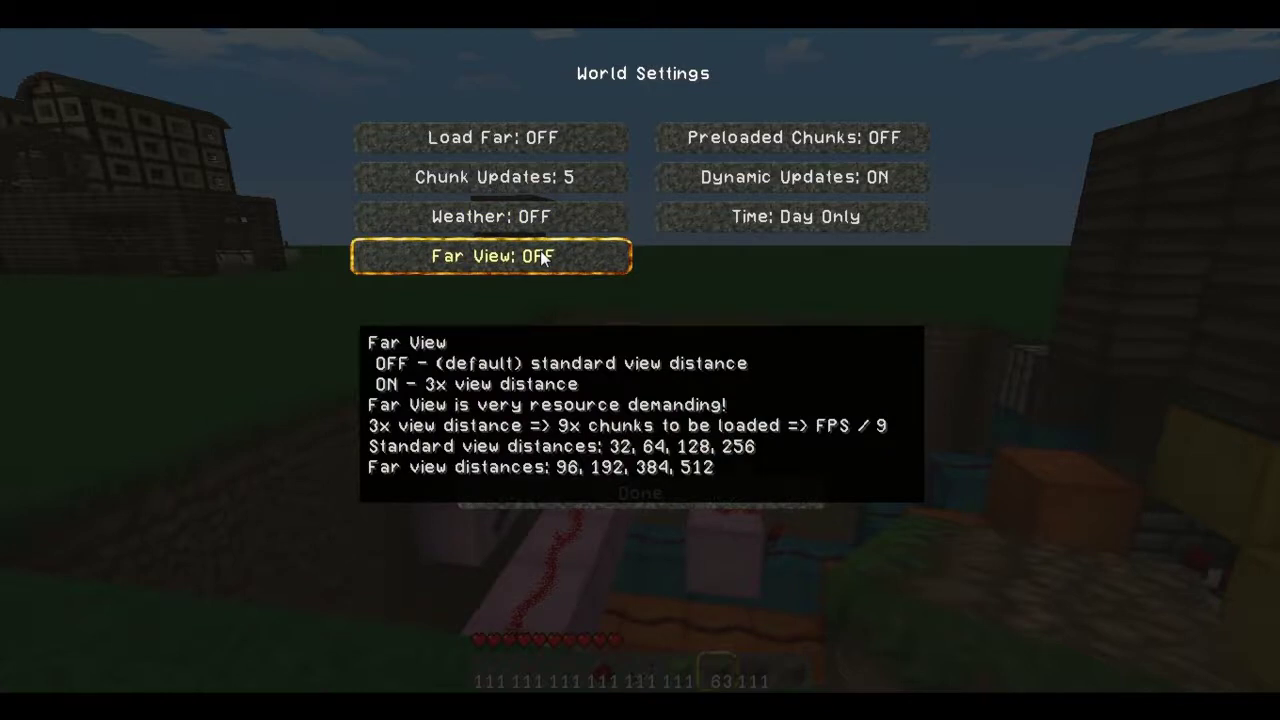
{"action": "mouse_move", "coordinate": [784, 140]}
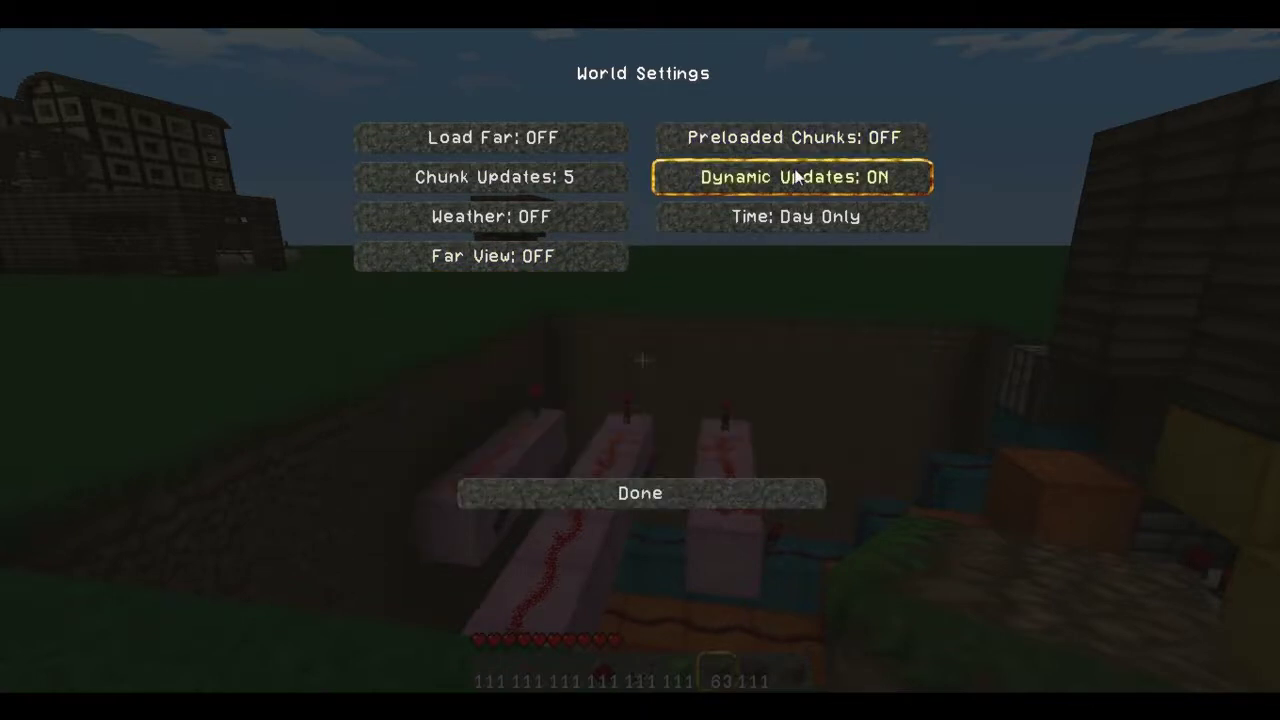
{"action": "mouse_move", "coordinate": [797, 177]}
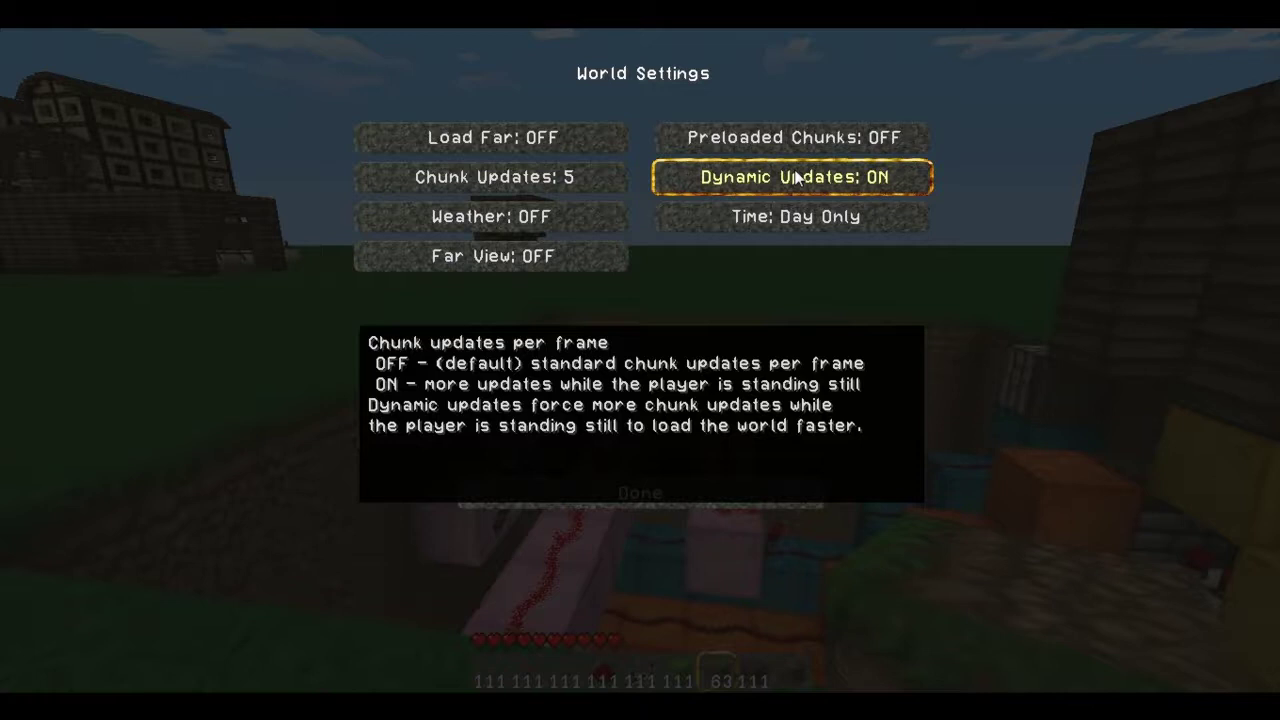
Set the world Time to Night Only and return to the main Options screen
{"action": "left_click", "coordinate": [797, 222]}
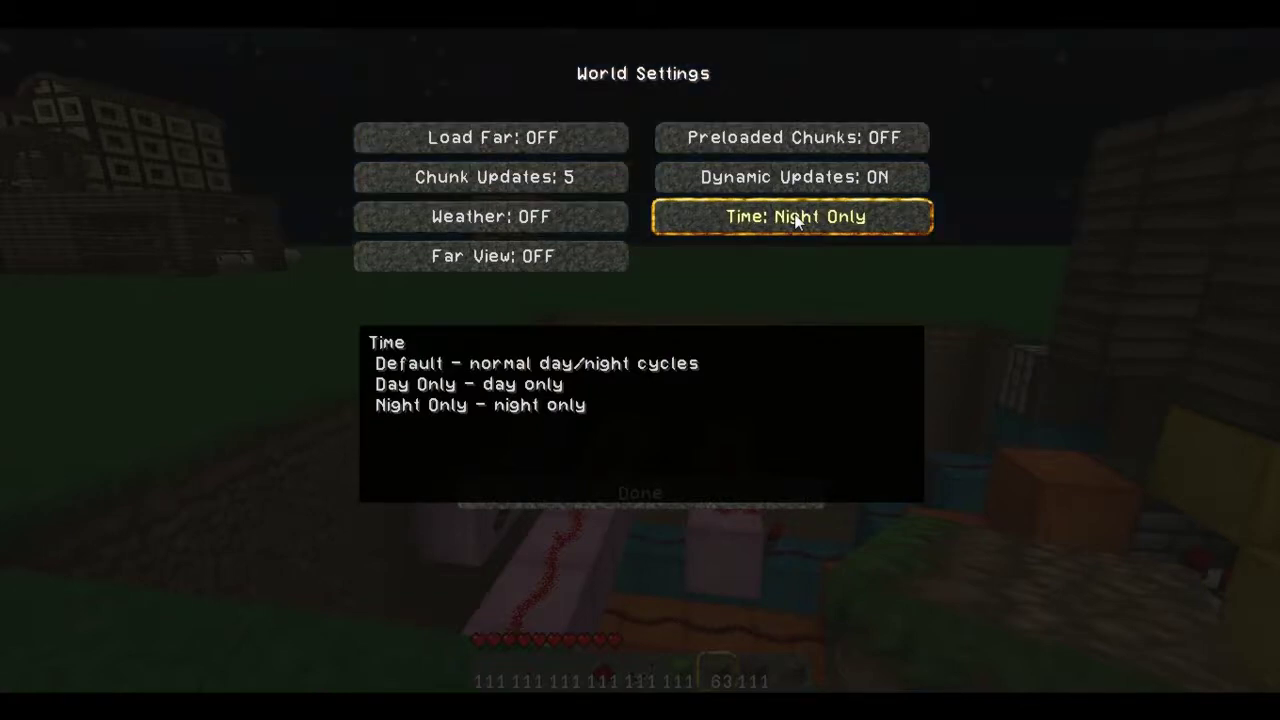
{"action": "left_click", "coordinate": [691, 505]}
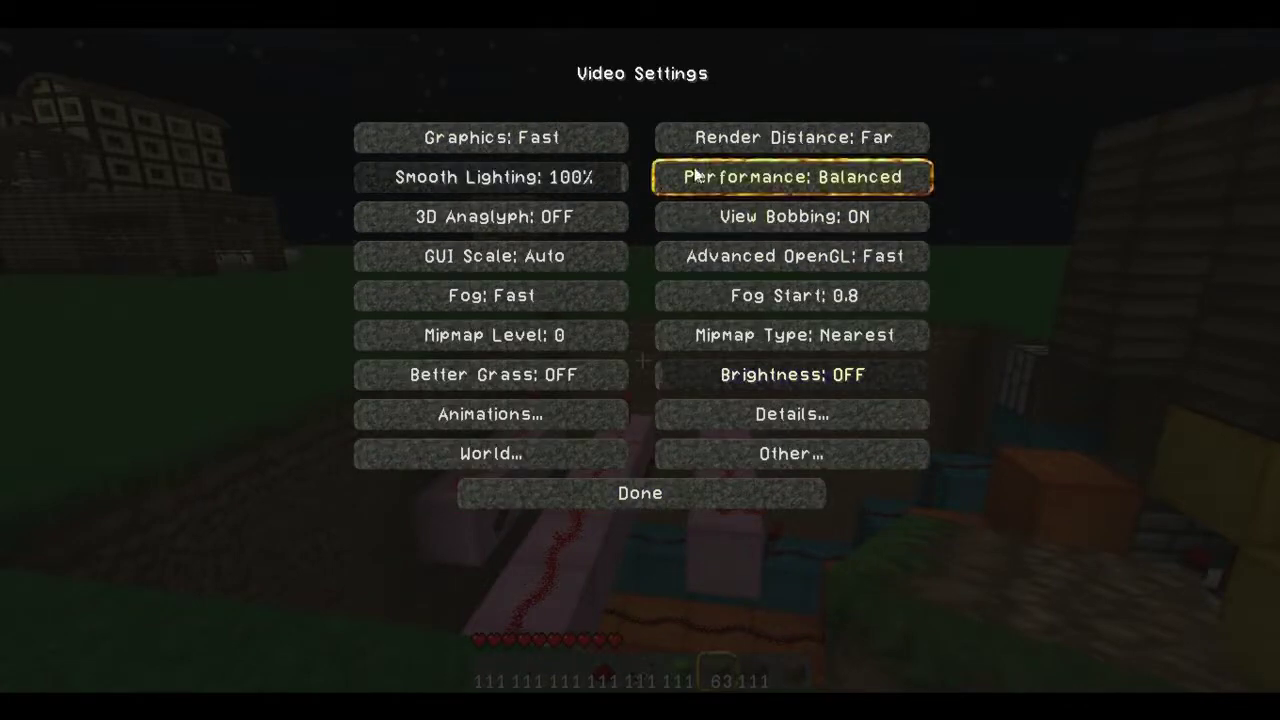
{"action": "left_click", "coordinate": [677, 500]}
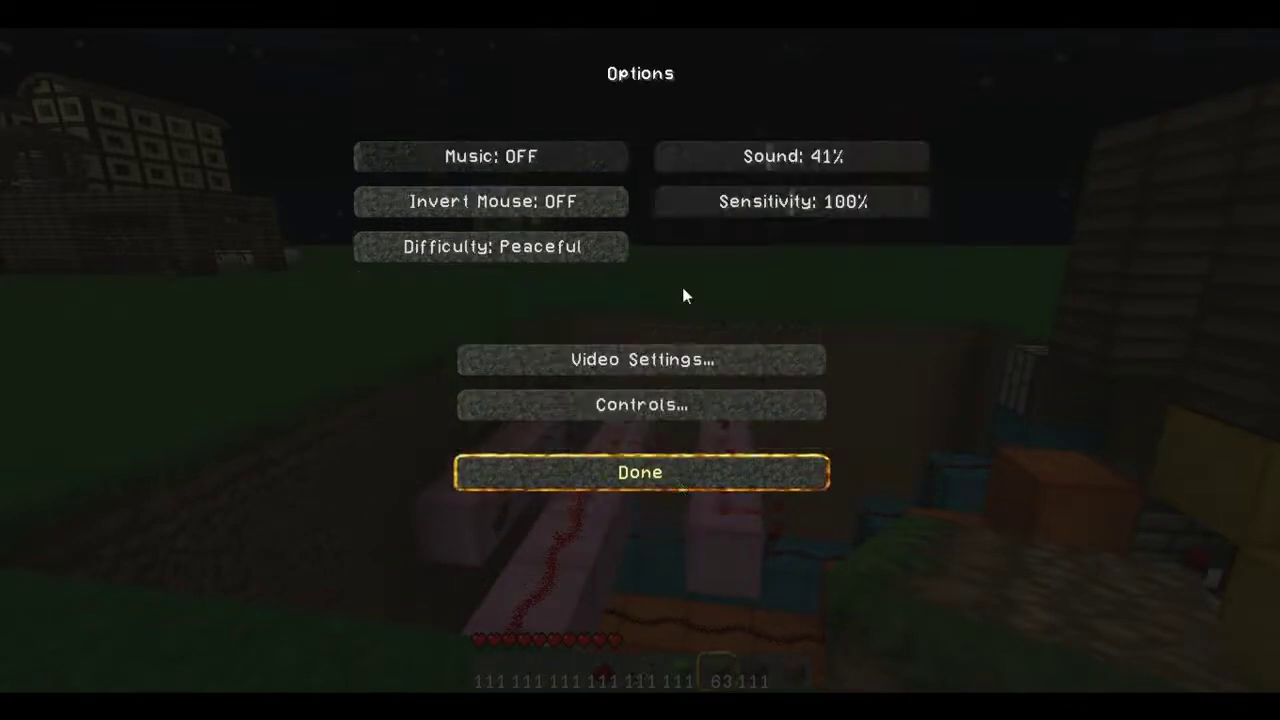
Resume the night-time world, walk toward the lit buildings looking around, then pause the game
{"action": "left_click", "coordinate": [683, 466]}
{"action": "left_click", "coordinate": [675, 232]}
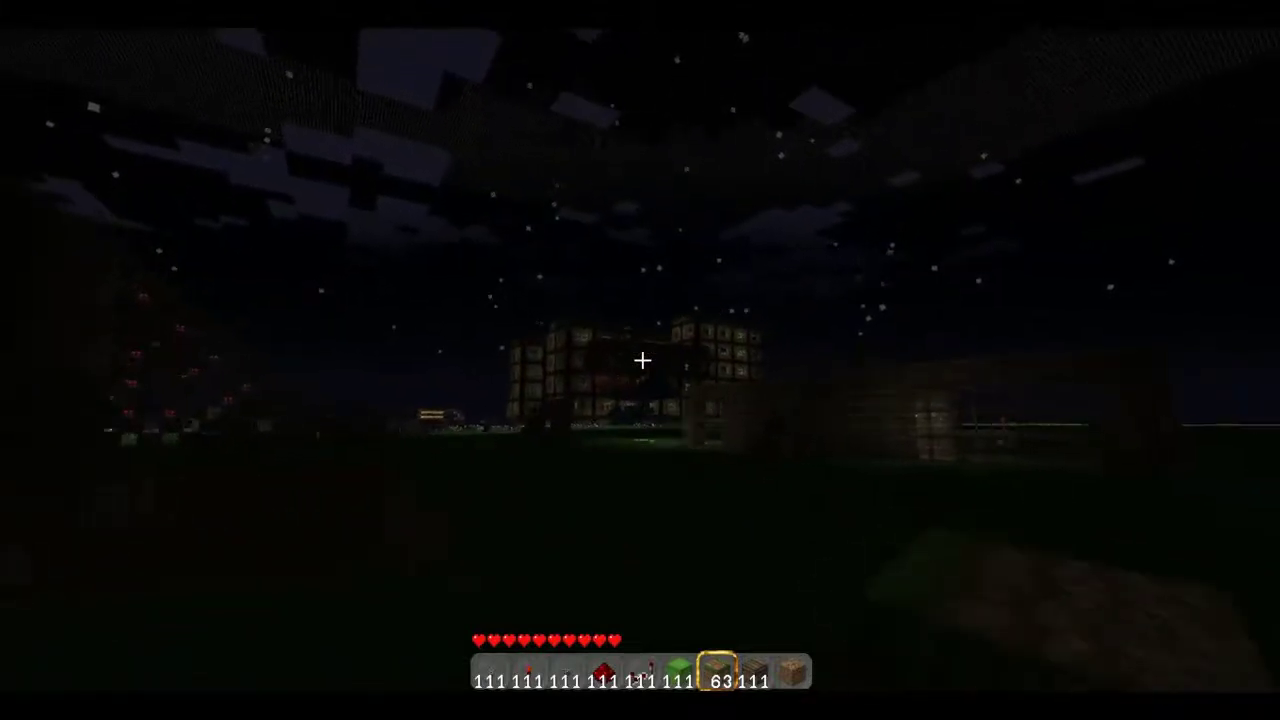
{"action": "key", "text": "w"}
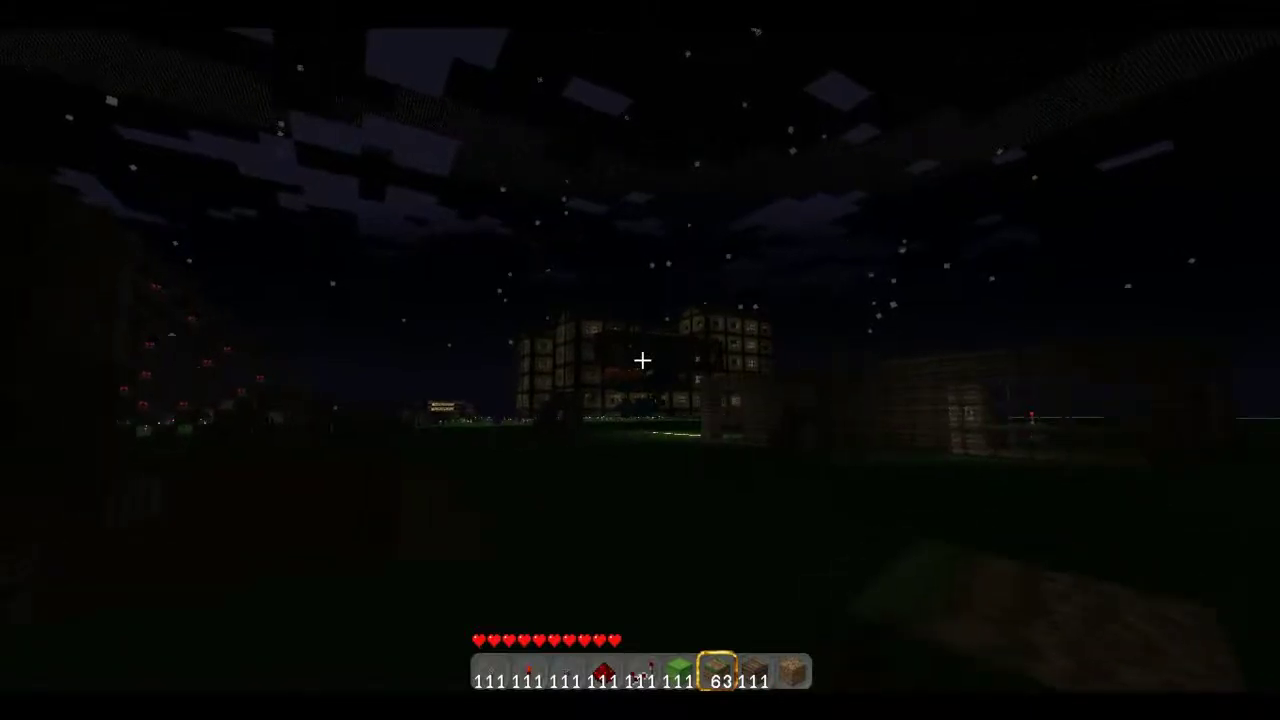
{"action": "key", "text": "w"}
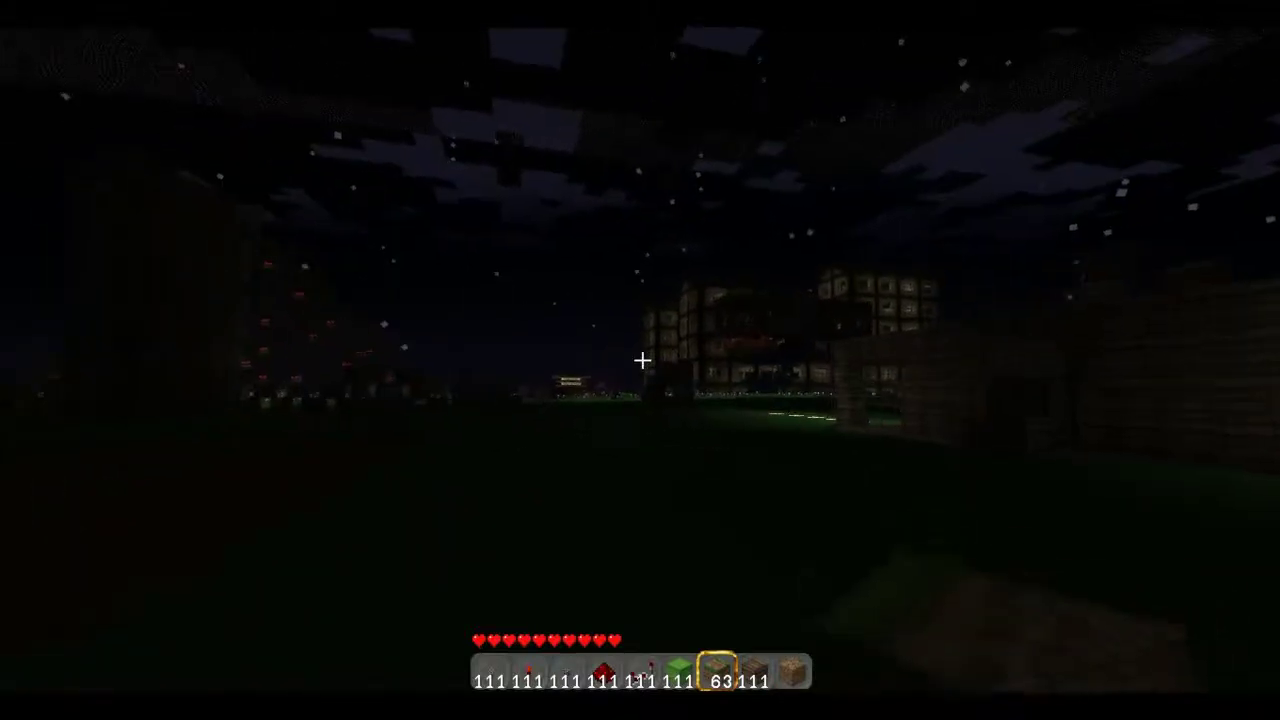
{"action": "key", "text": "w"}
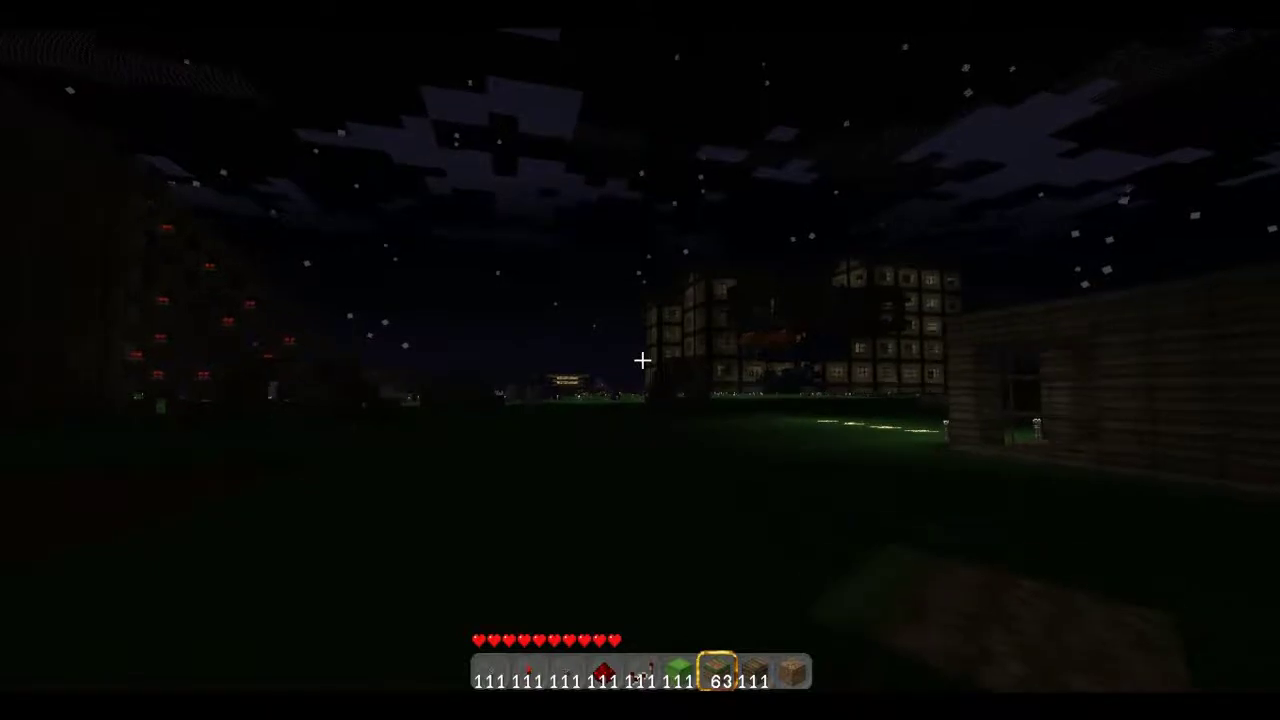
{"action": "key", "text": "w"}
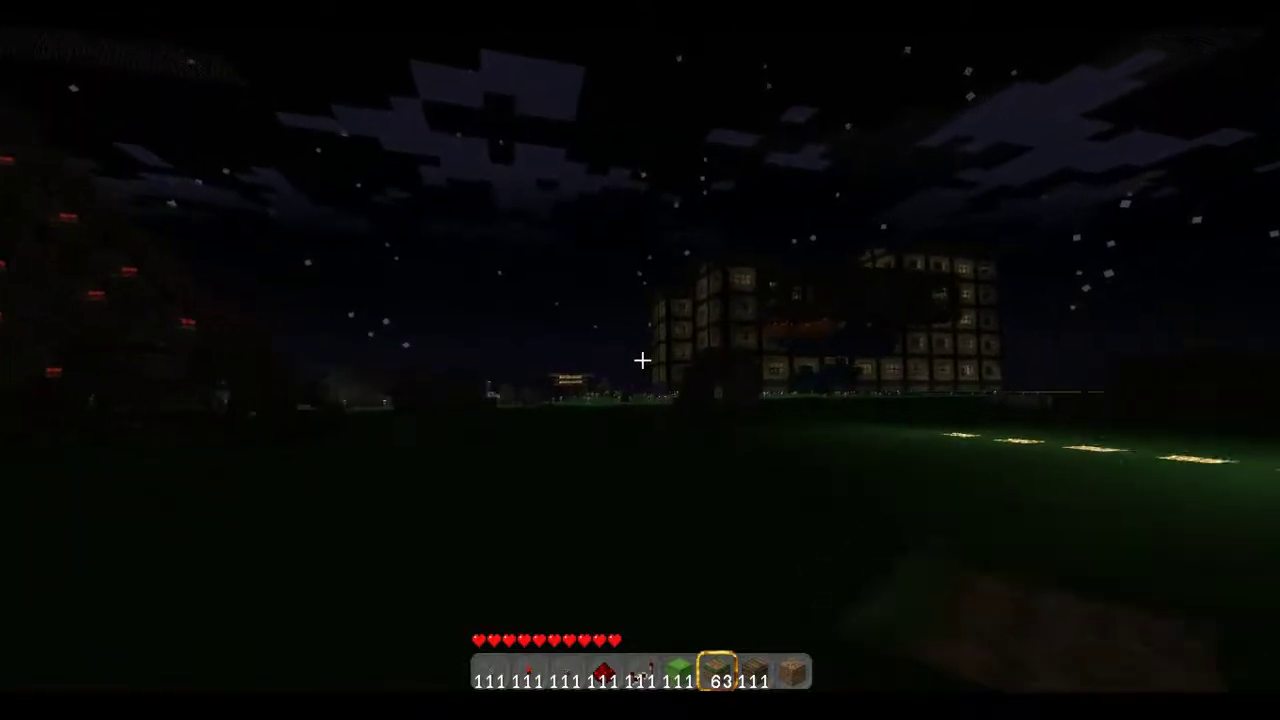
{"action": "key", "text": "w"}
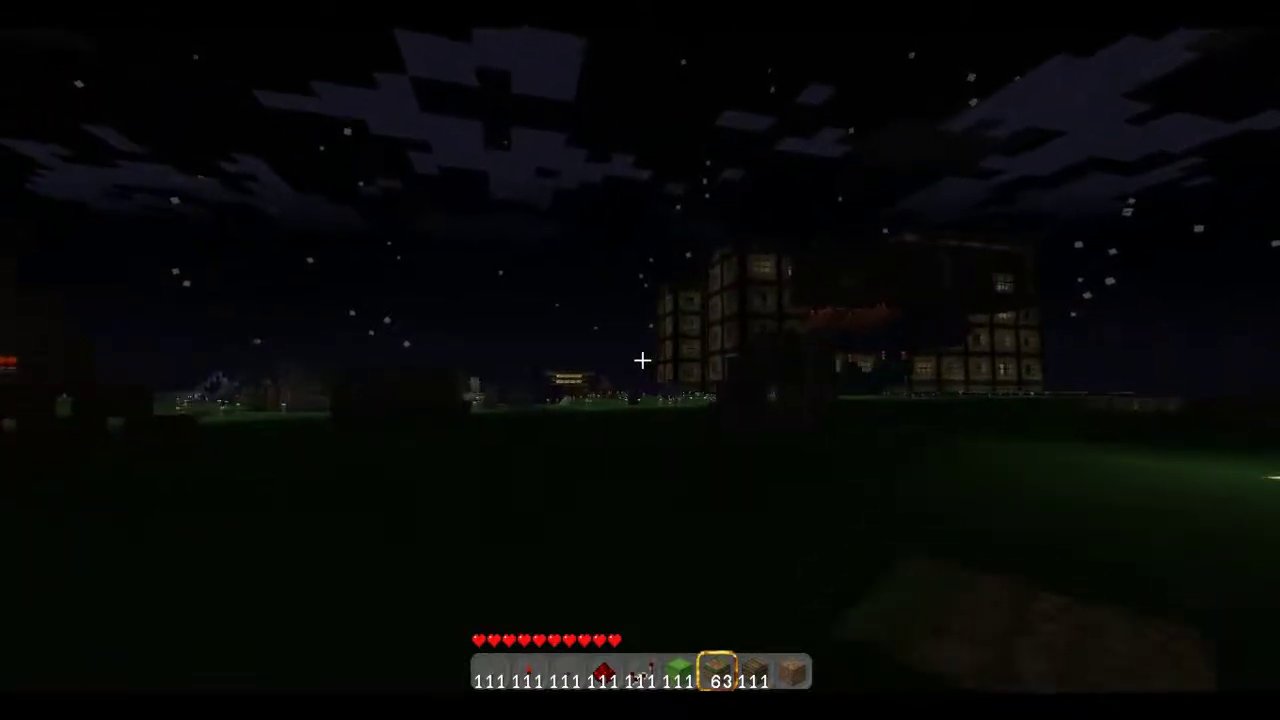
{"action": "key", "text": "w"}
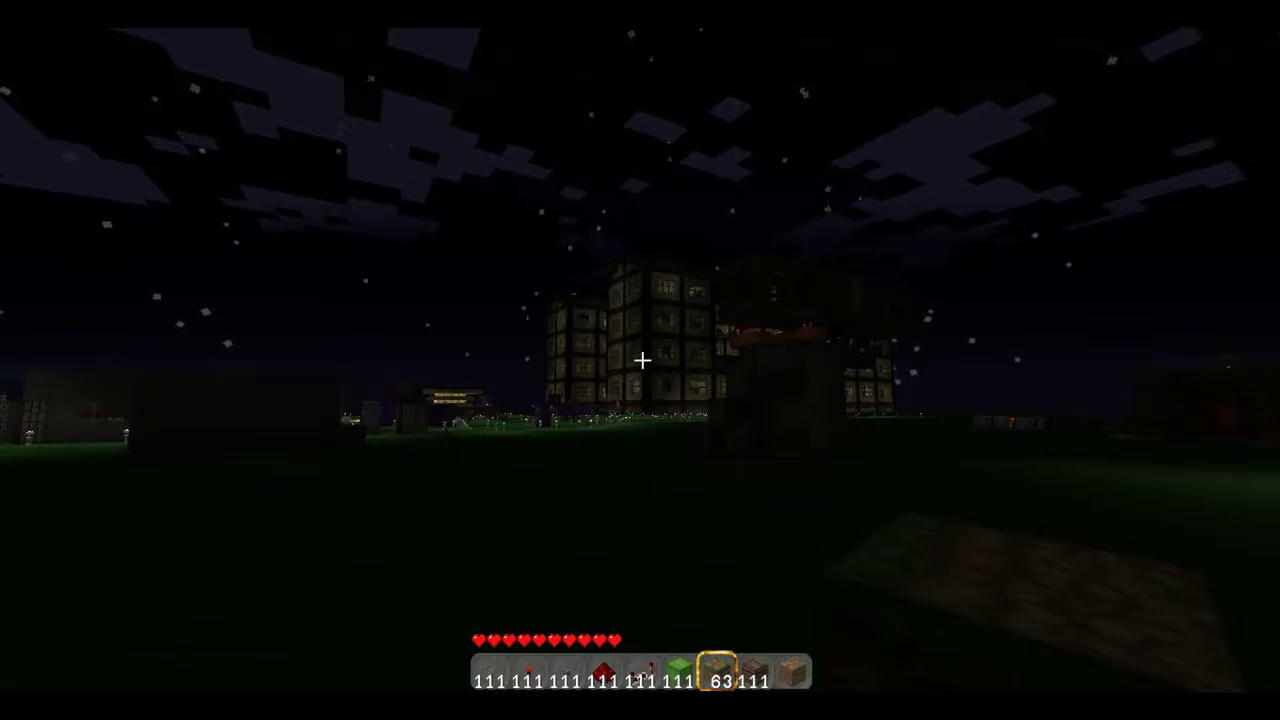
{"action": "key", "text": "Escape"}
In Options > Video Settings > World, cycle Time to Day Only and return to Video Settings
{"action": "left_click", "coordinate": [645, 367]}
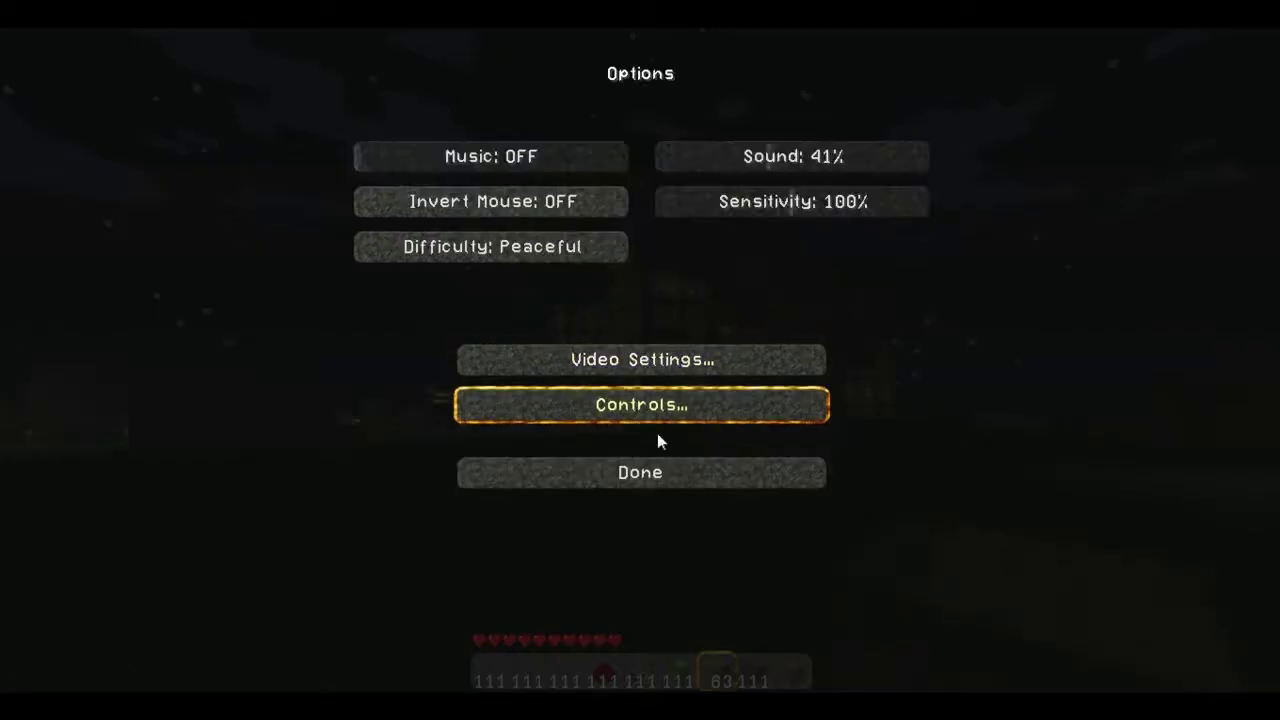
{"action": "left_click", "coordinate": [655, 363]}
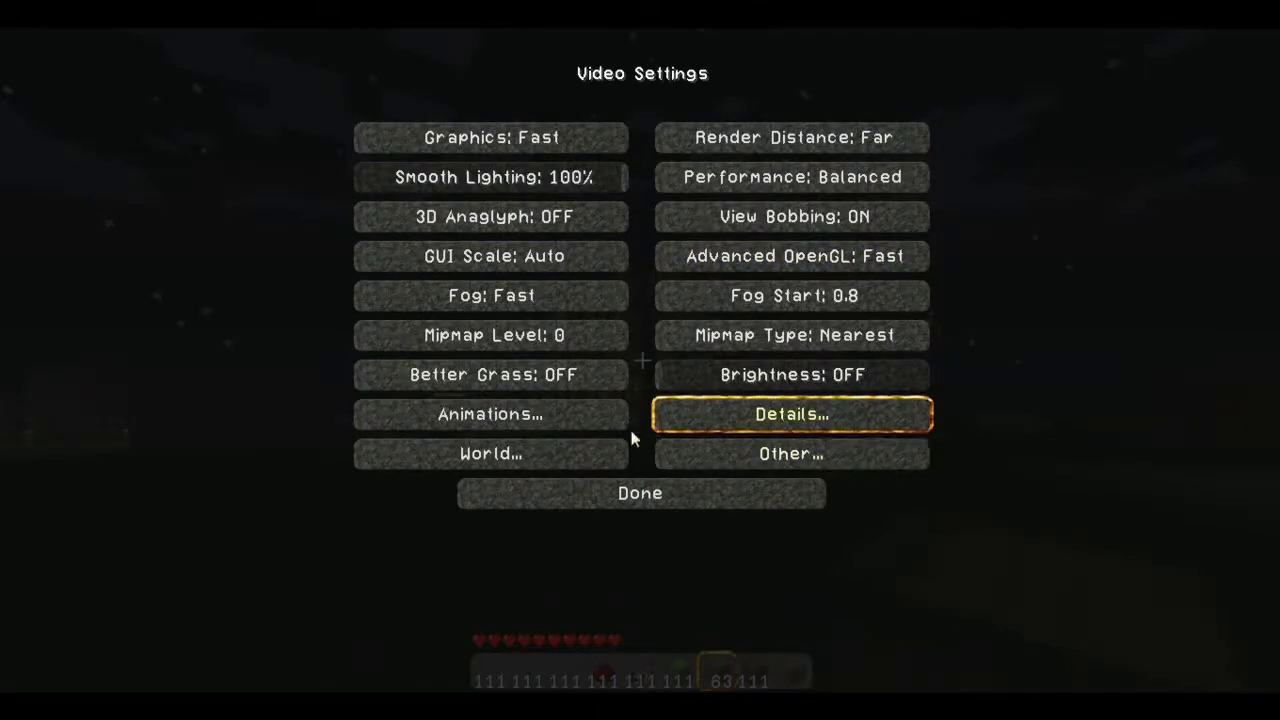
{"action": "left_click", "coordinate": [583, 451]}
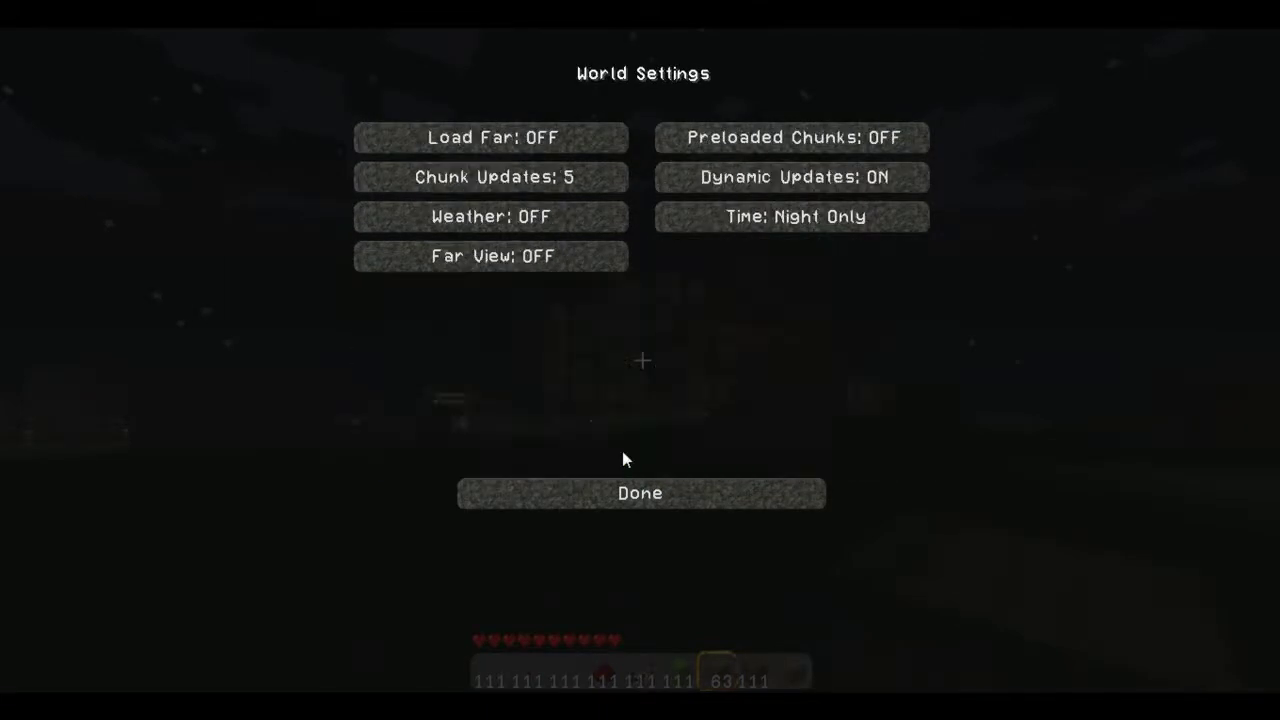
{"action": "left_click", "coordinate": [803, 225]}
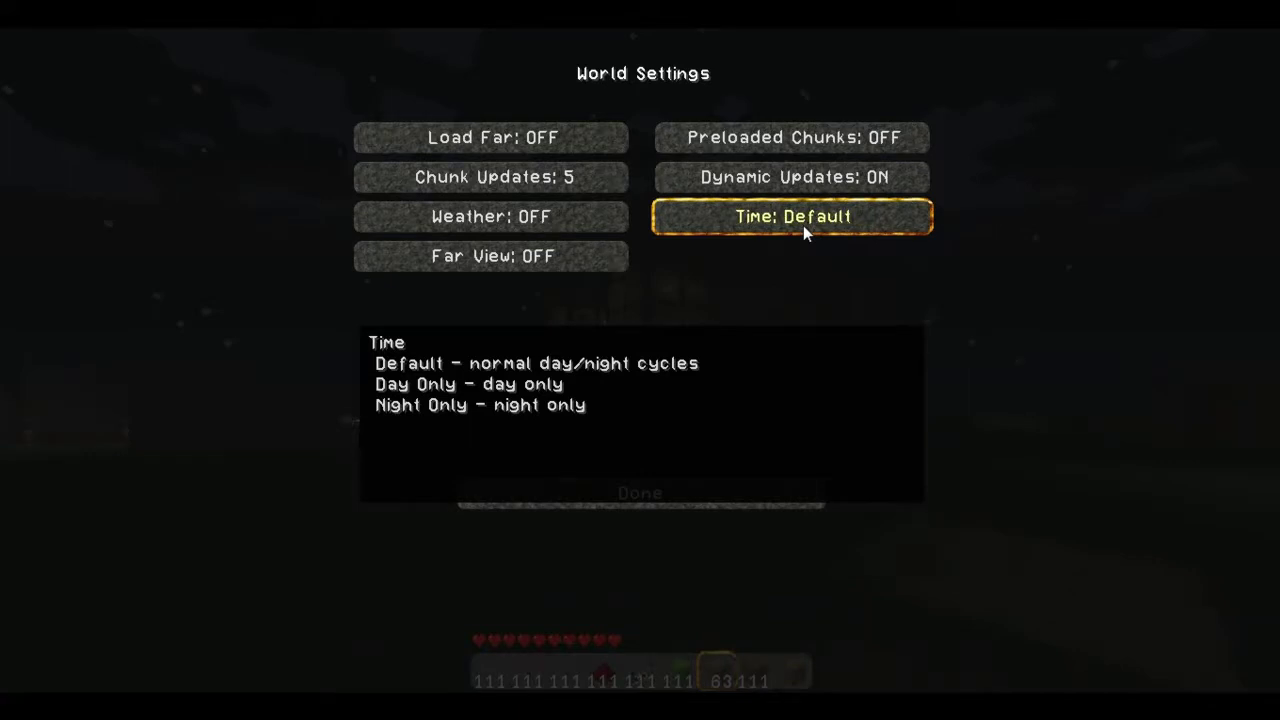
{"action": "left_click", "coordinate": [803, 225]}
{"action": "left_click", "coordinate": [693, 503]}
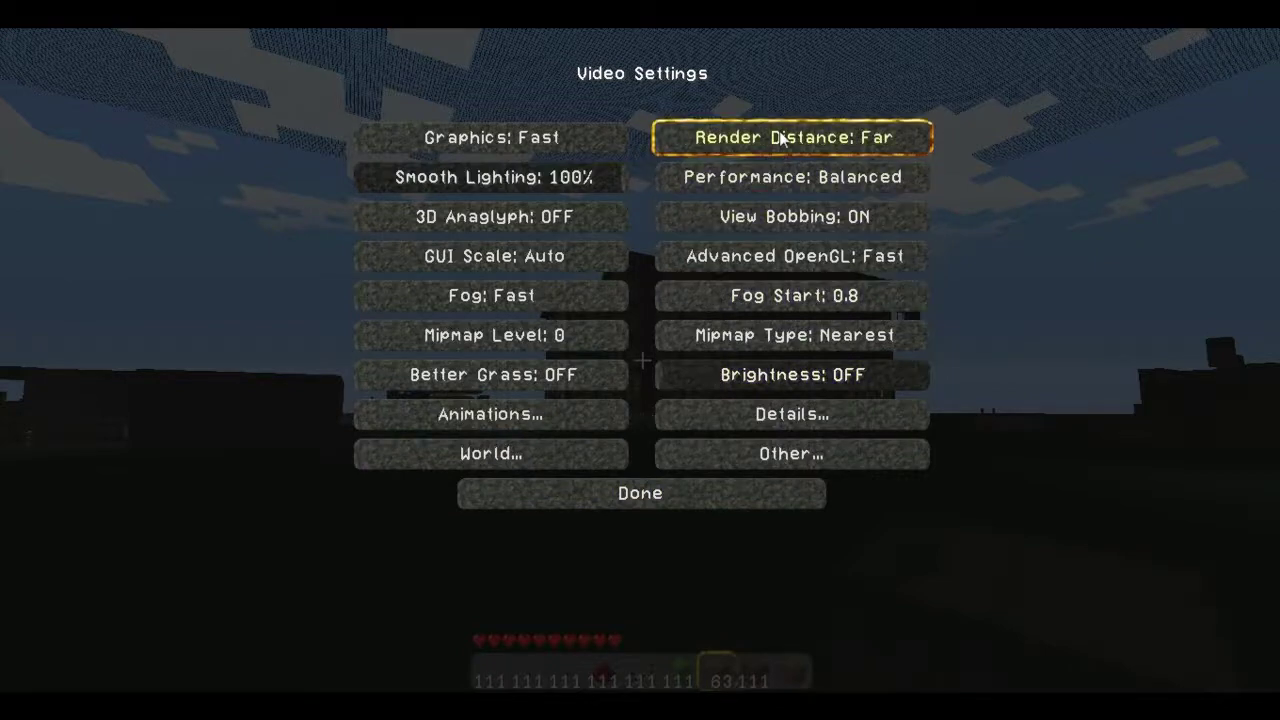
{"action": "mouse_move", "coordinate": [783, 138]}
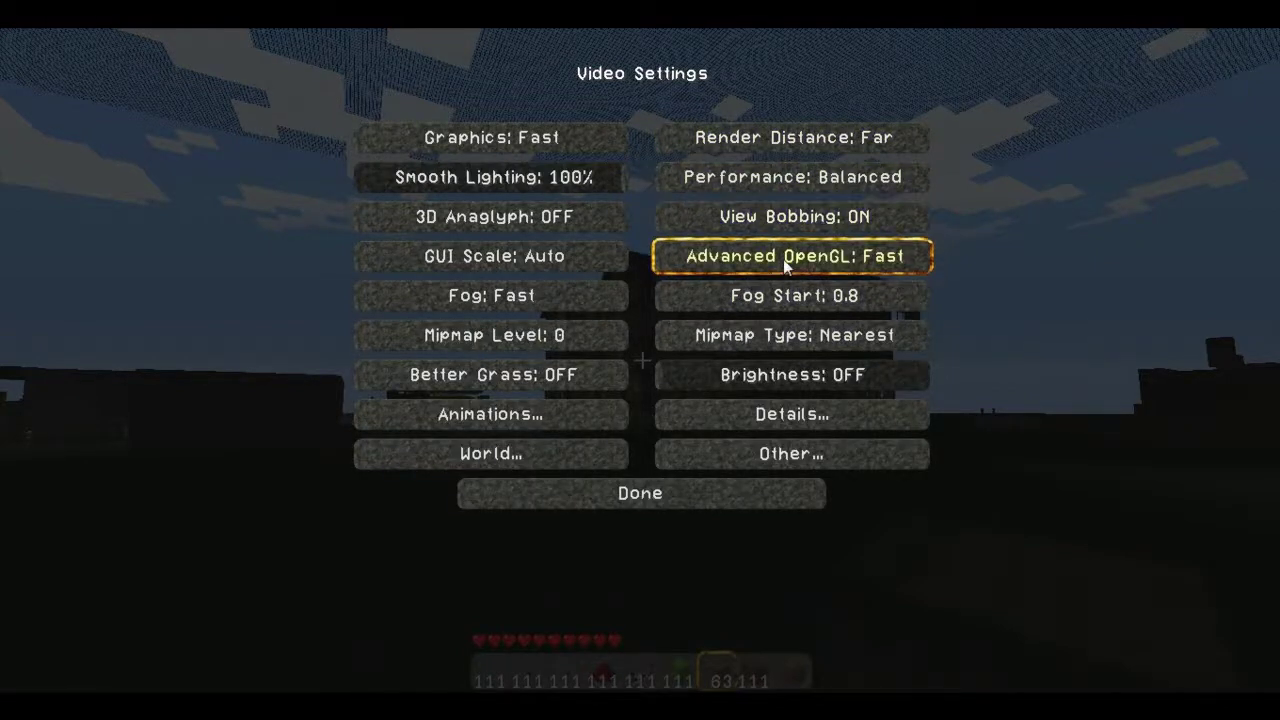
{"action": "mouse_move", "coordinate": [783, 259]}
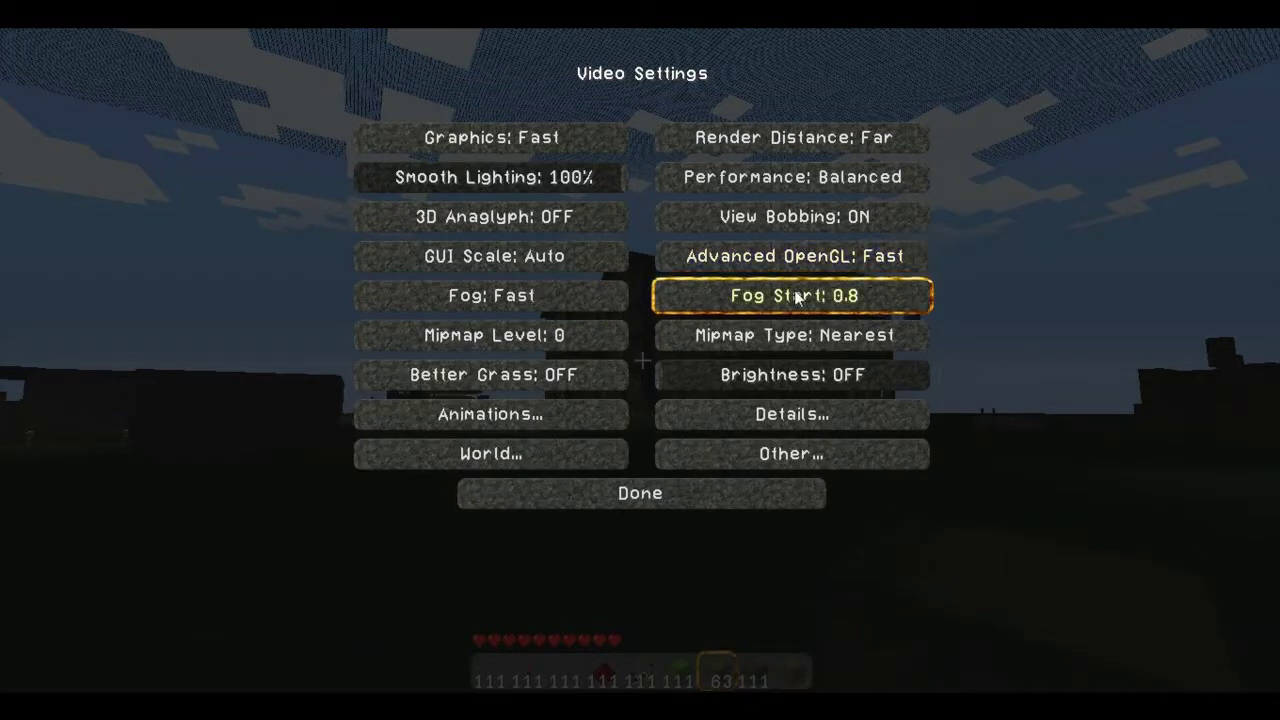
{"action": "mouse_move", "coordinate": [828, 304]}
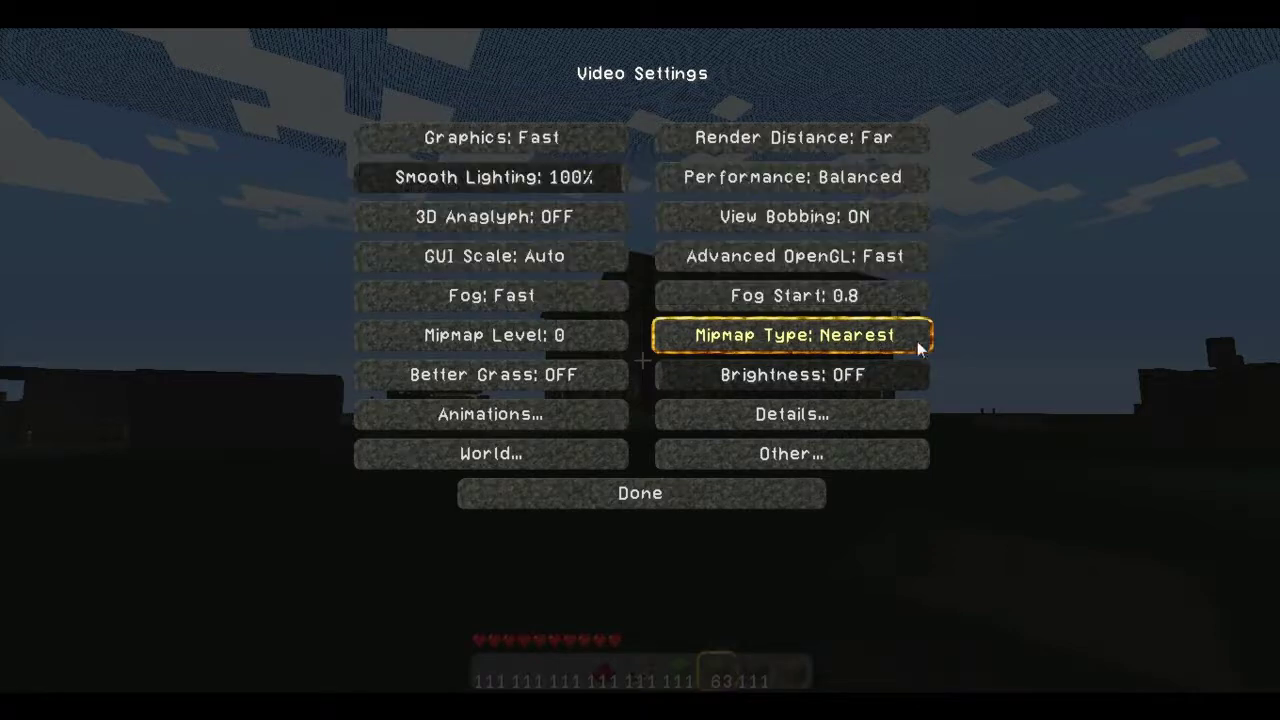
{"action": "left_click_drag", "start_coordinate": [655, 375], "coordinate": [812, 378]}
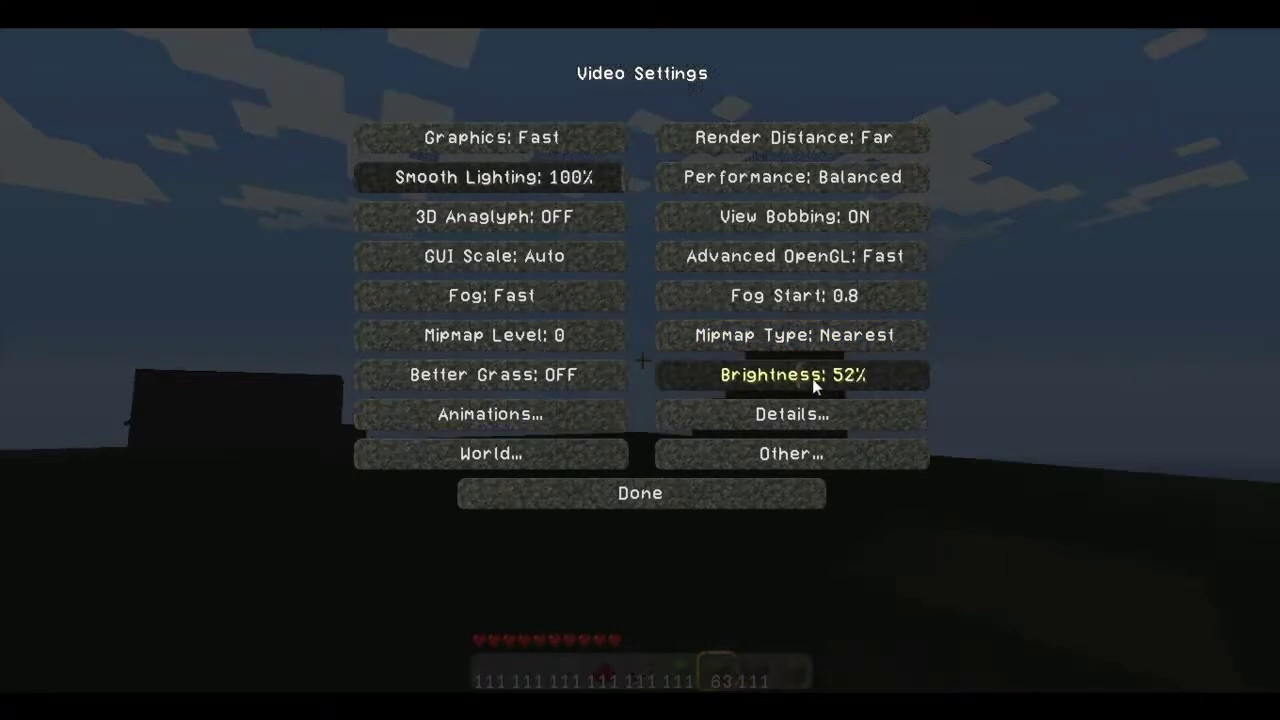
{"action": "left_click_drag", "start_coordinate": [903, 381], "coordinate": [945, 380]}
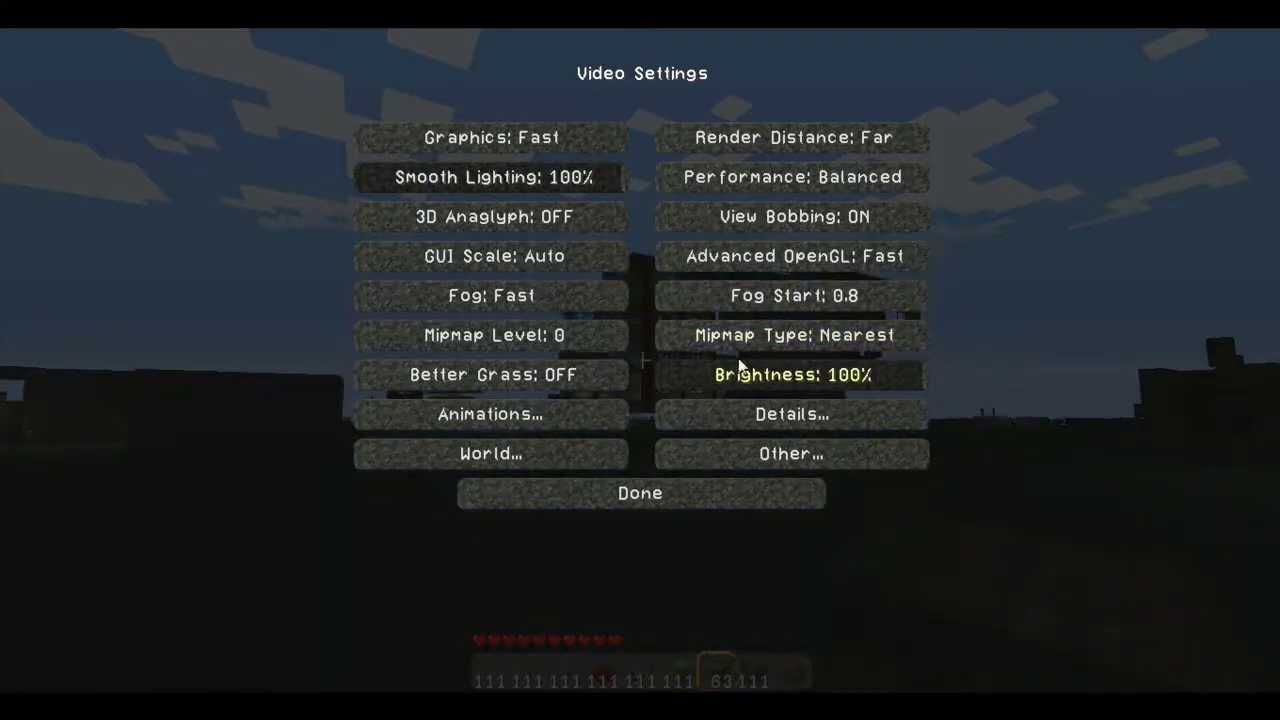
{"action": "left_click_drag", "start_coordinate": [893, 373], "coordinate": [628, 392]}
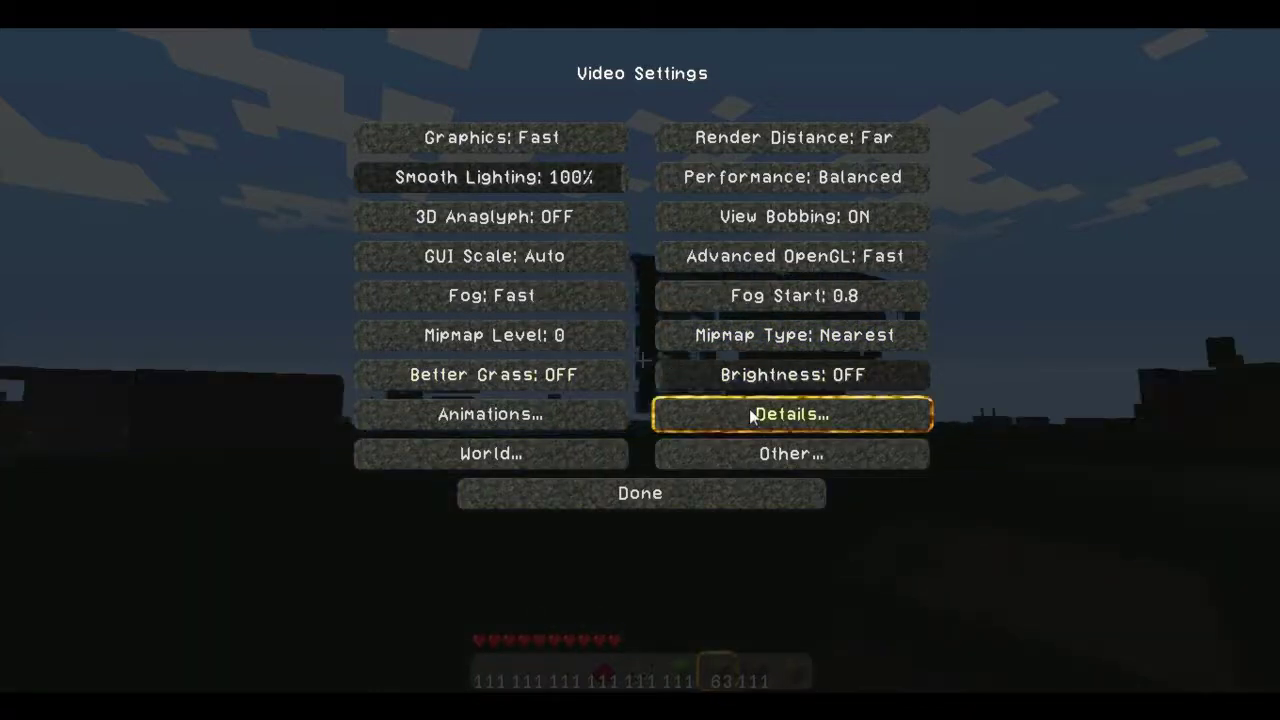
In Detail Settings, set both Clouds and Trees to Fancy
{"action": "left_click", "coordinate": [749, 412]}
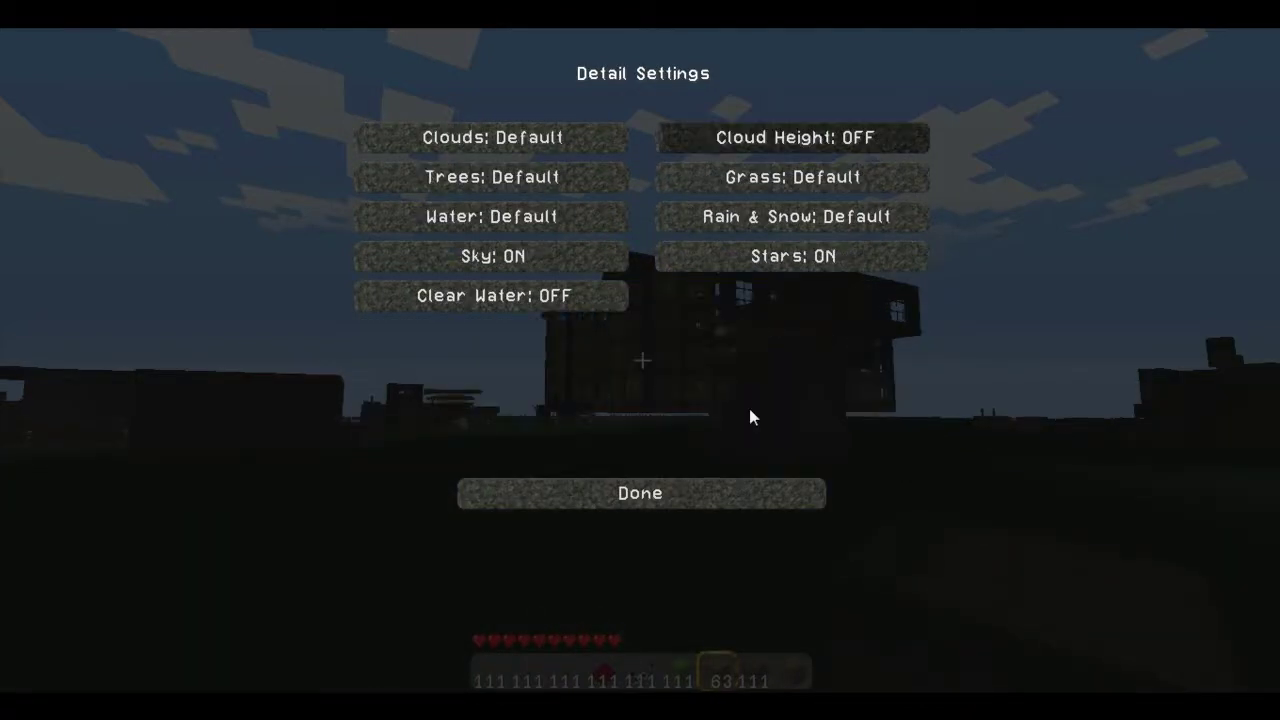
{"action": "left_click", "coordinate": [555, 137]}
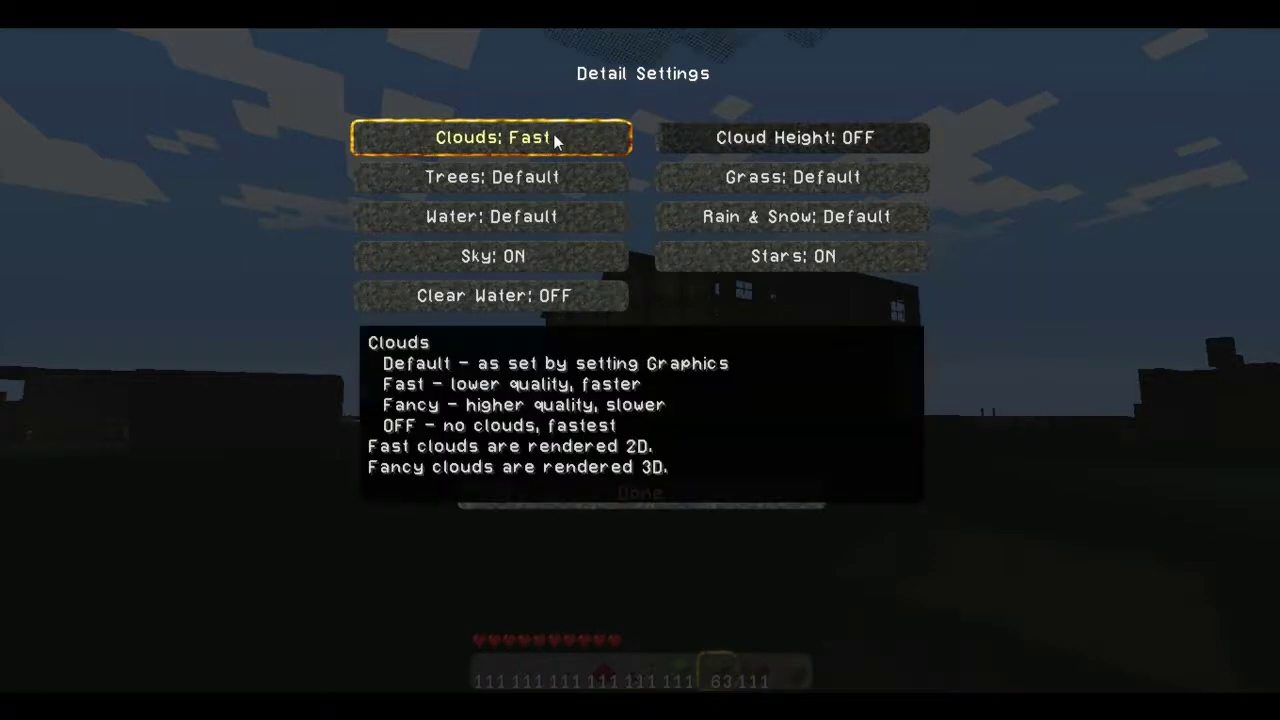
{"action": "left_click", "coordinate": [556, 138]}
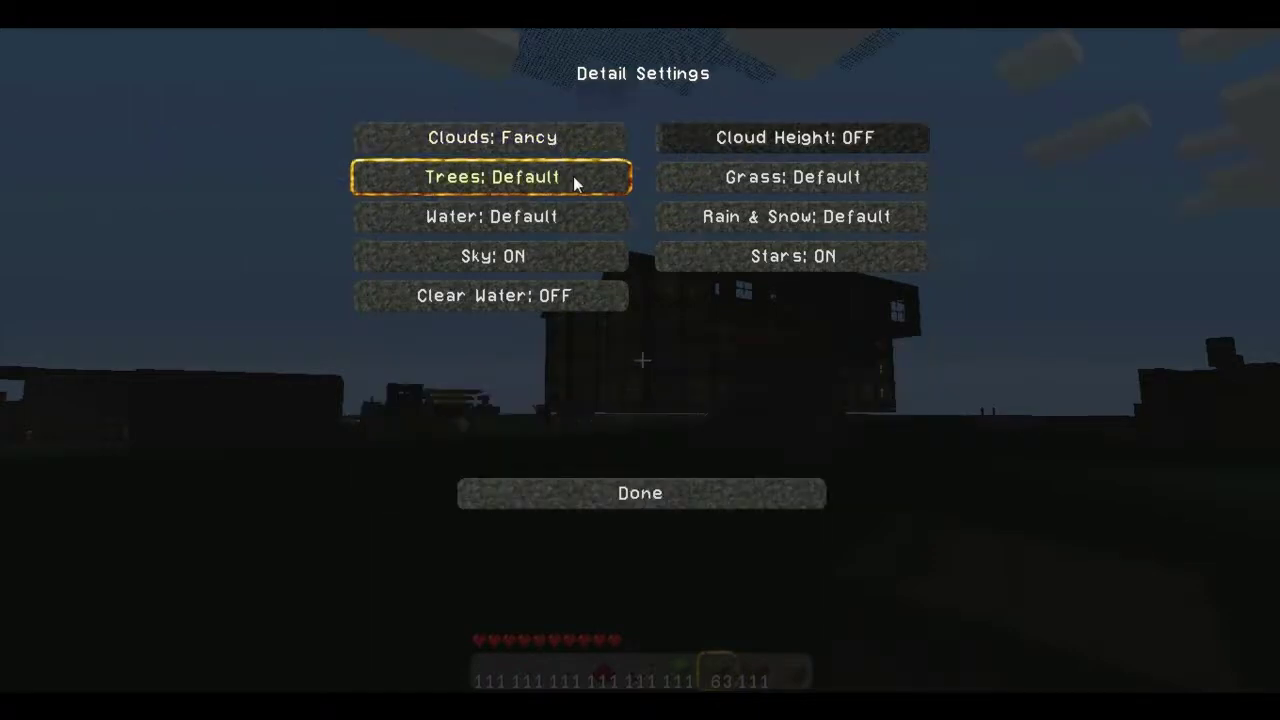
{"action": "mouse_move", "coordinate": [574, 178]}
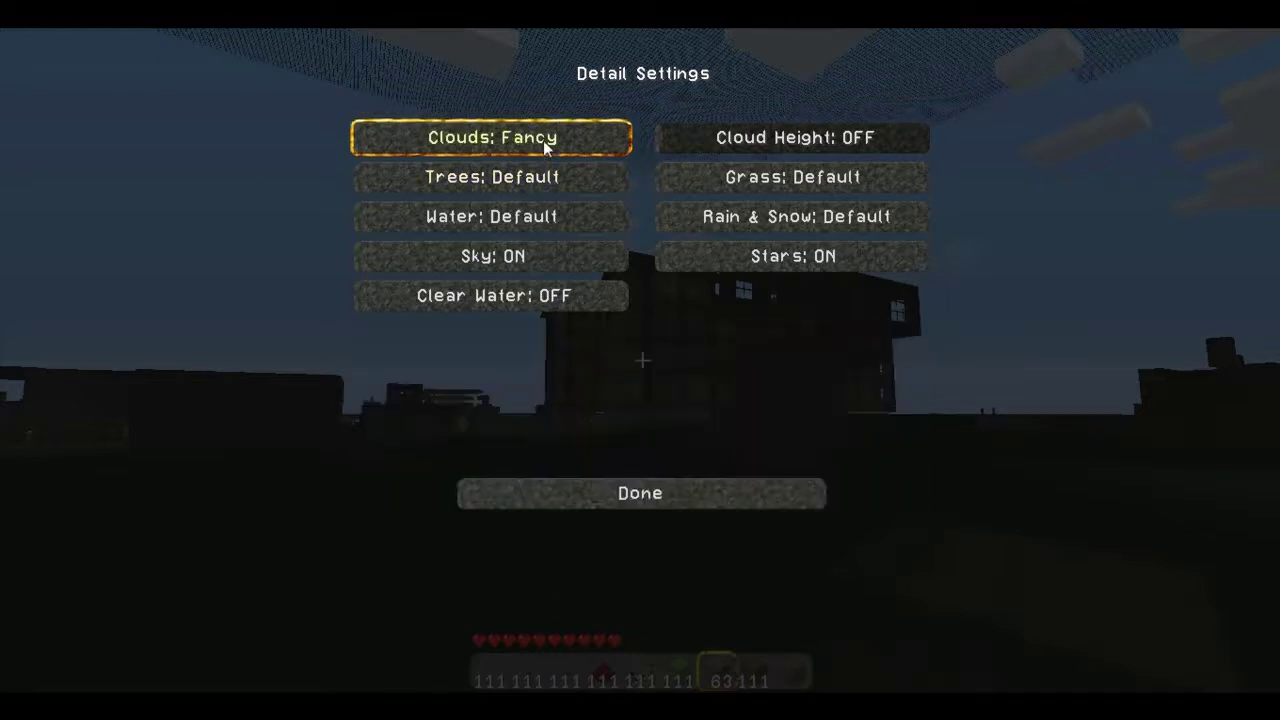
{"action": "mouse_move", "coordinate": [560, 245]}
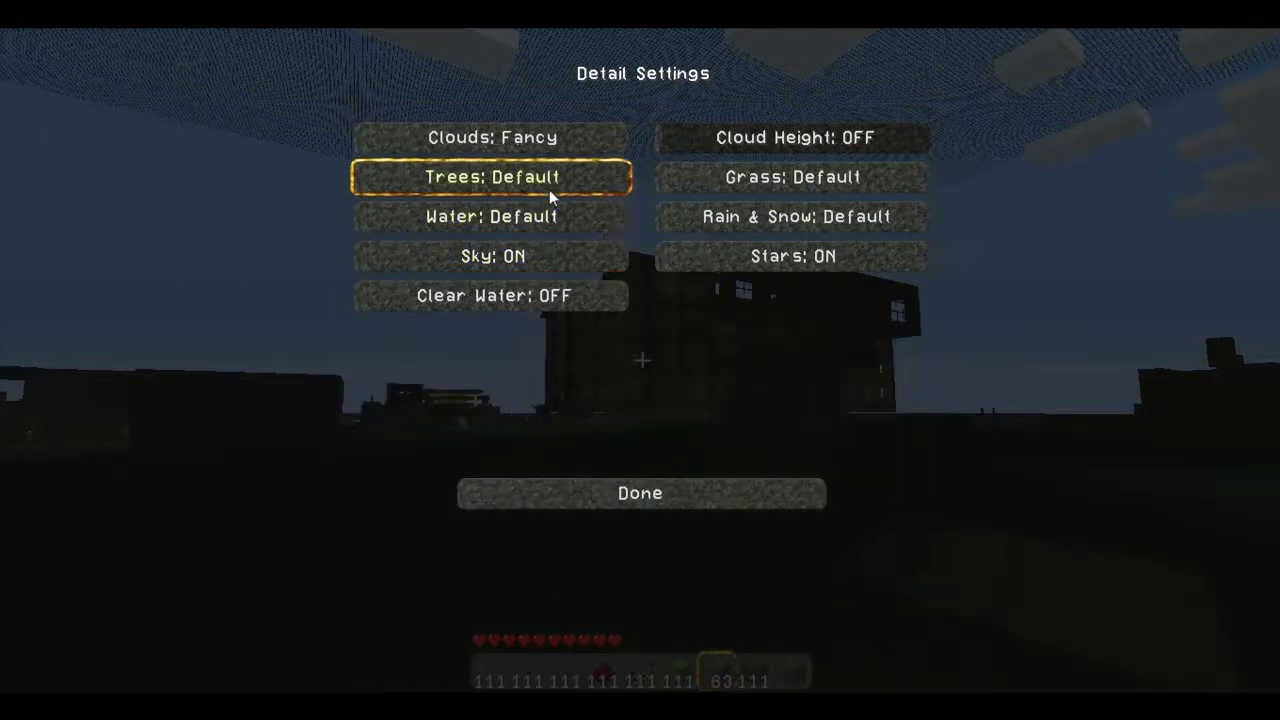
{"action": "left_click", "coordinate": [549, 189]}
{"action": "left_click", "coordinate": [549, 189]}
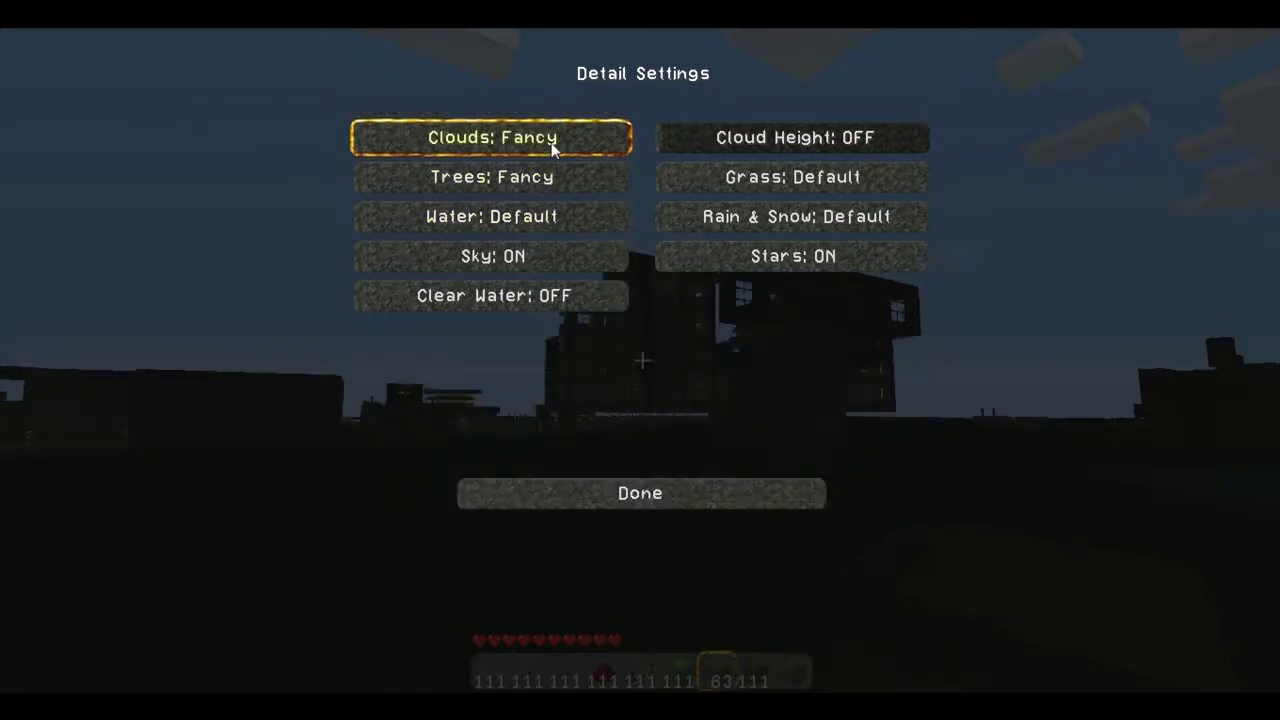
{"action": "mouse_move", "coordinate": [551, 142]}
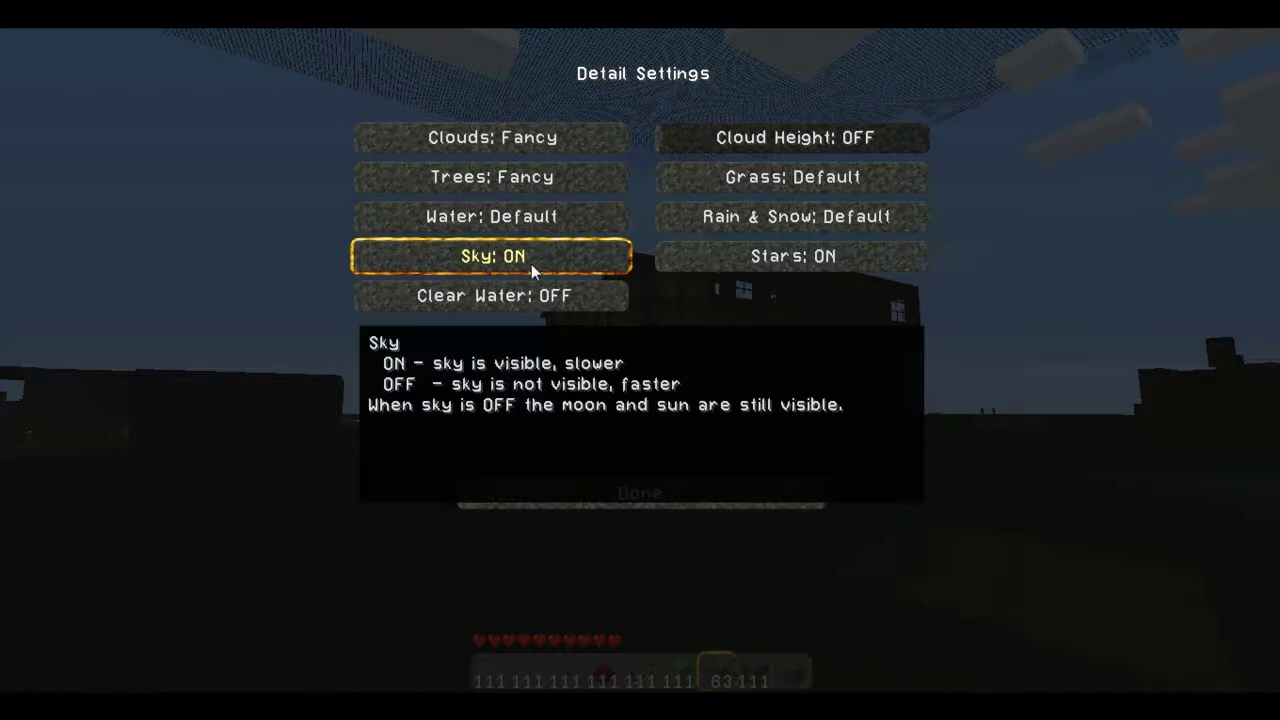
Toggle Sky off and on twice, leaving it ON, and turn Clear Water ON
{"action": "left_click", "coordinate": [531, 264]}
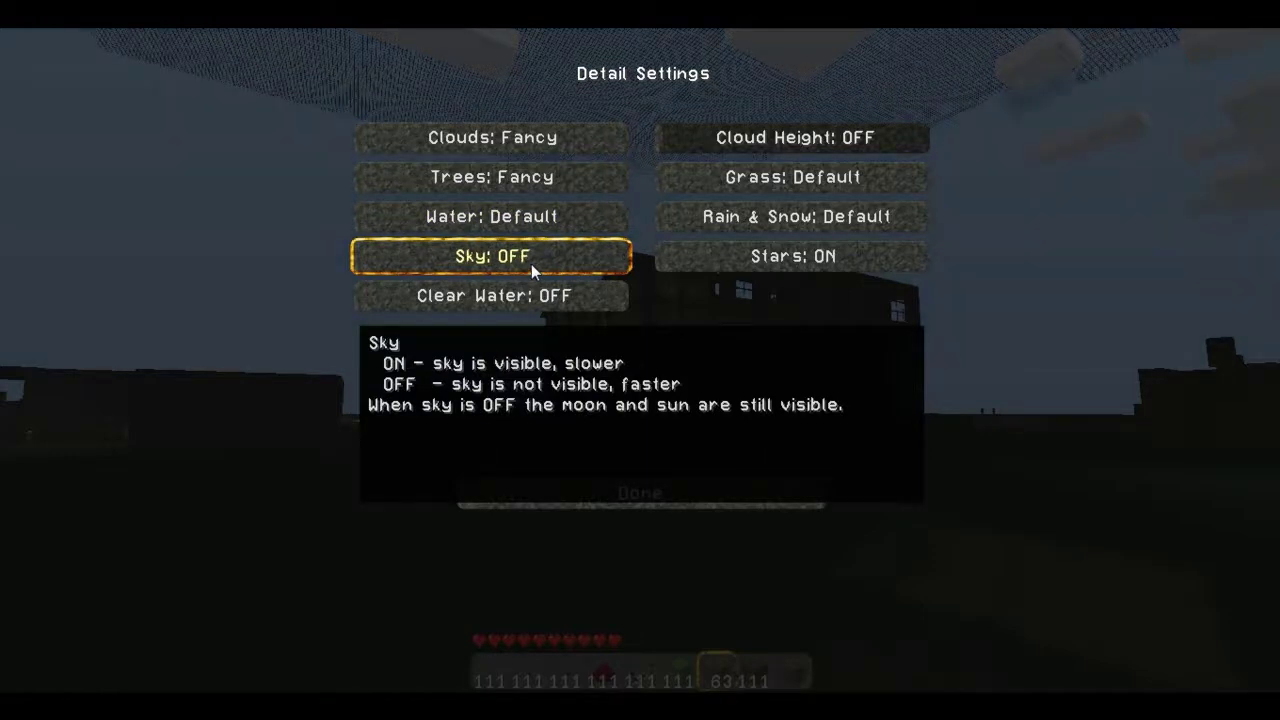
{"action": "left_click", "coordinate": [531, 264]}
{"action": "left_click", "coordinate": [531, 264]}
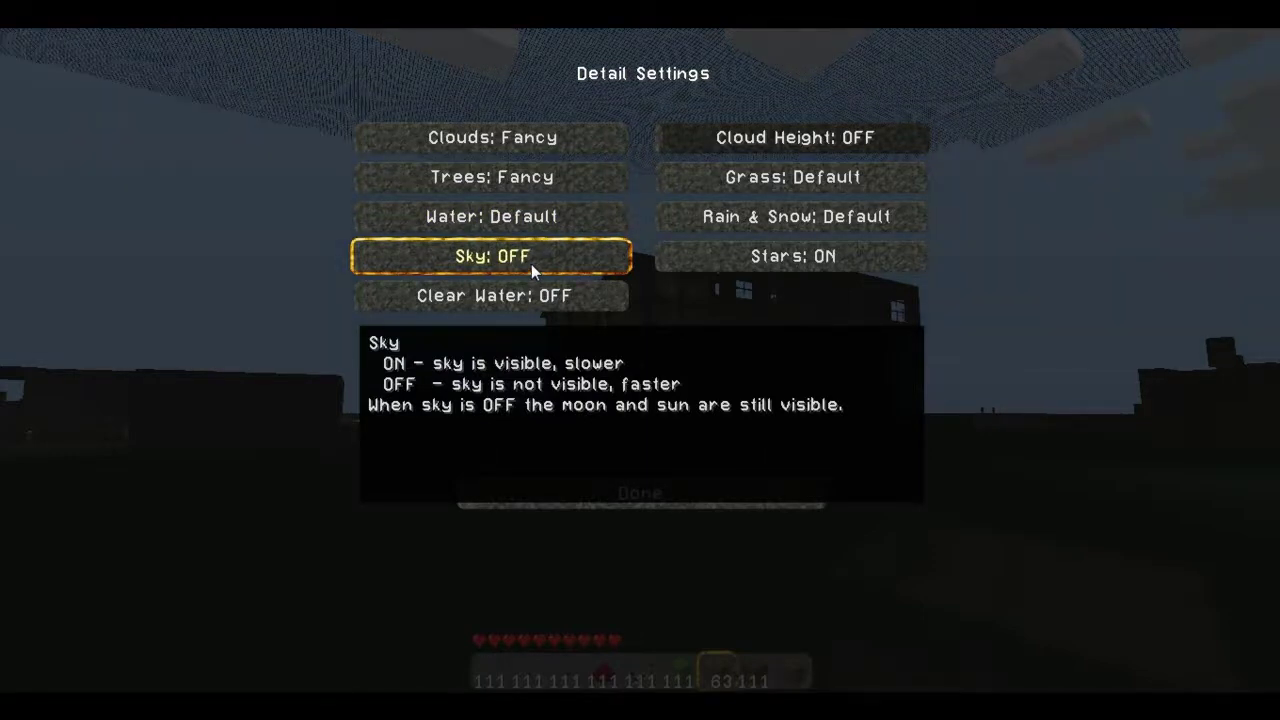
{"action": "left_click", "coordinate": [531, 264]}
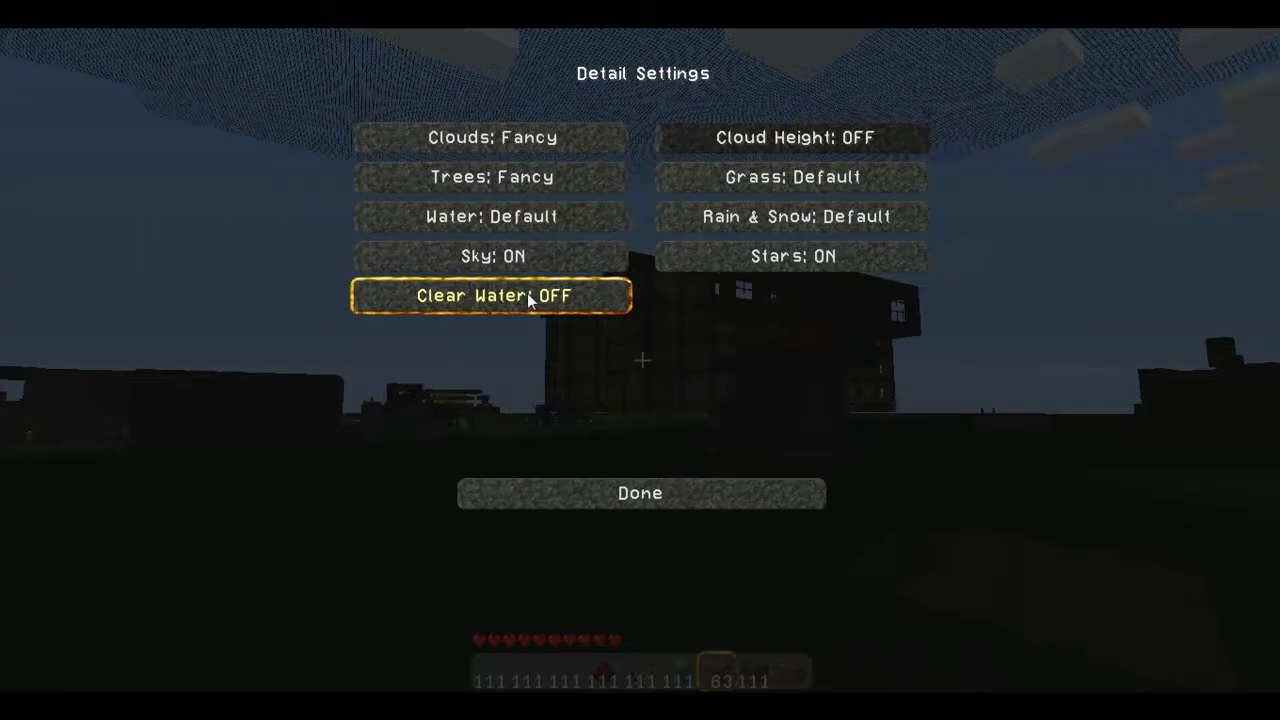
{"action": "left_click", "coordinate": [527, 293]}
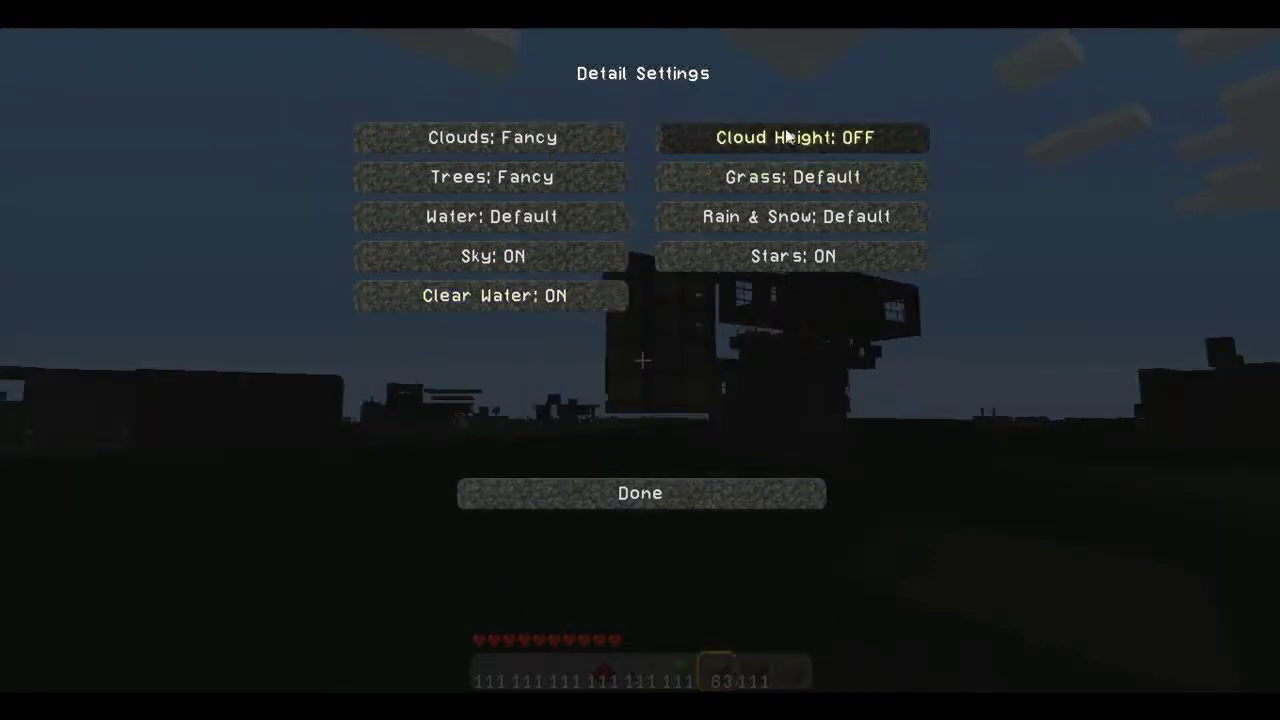
Raise the Cloud Height slider to try it, then drag it back to OFF
{"action": "left_click_drag", "start_coordinate": [788, 142], "coordinate": [995, 141]}
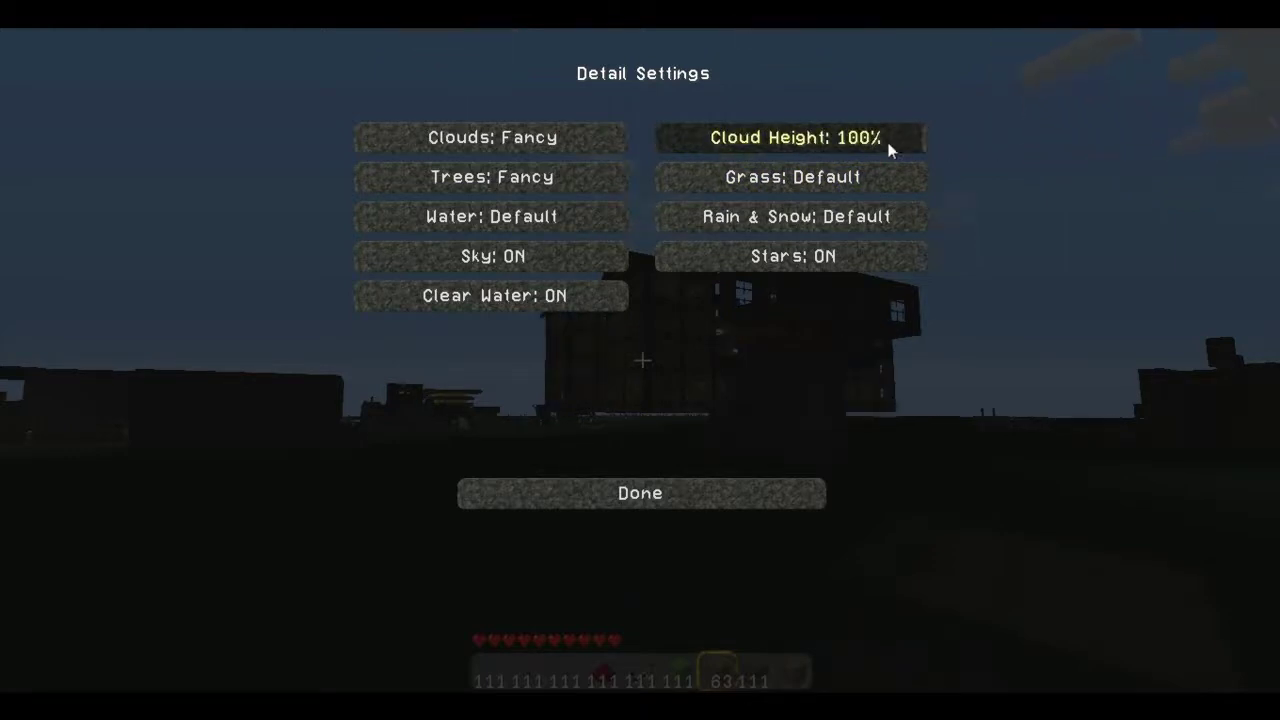
{"action": "left_click_drag", "start_coordinate": [893, 147], "coordinate": [641, 158]}
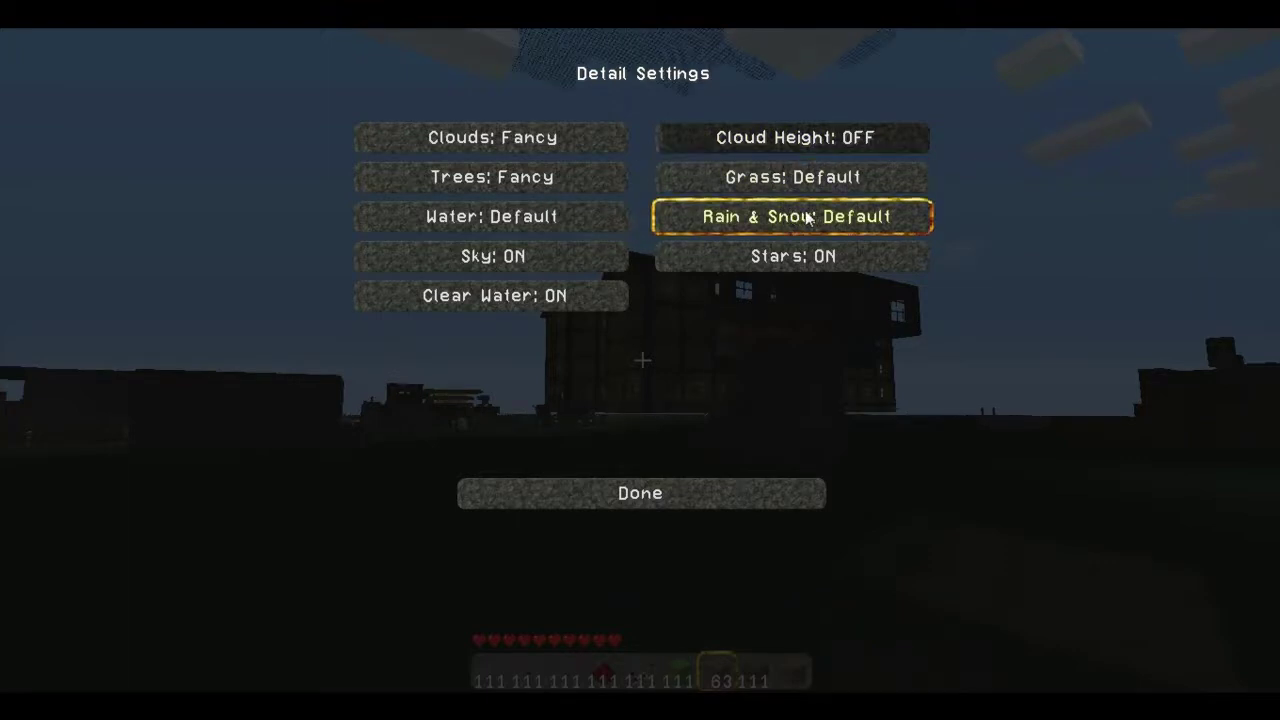
{"action": "mouse_move", "coordinate": [806, 218]}
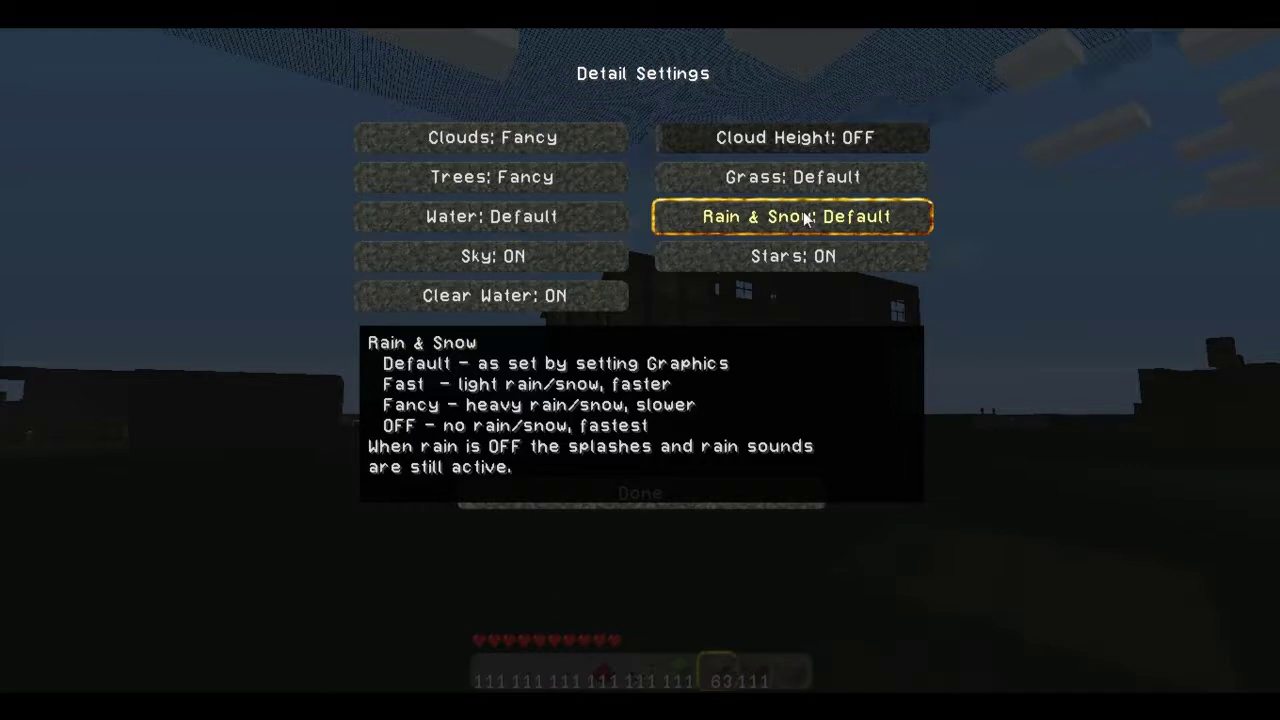
{"action": "mouse_move", "coordinate": [741, 220]}
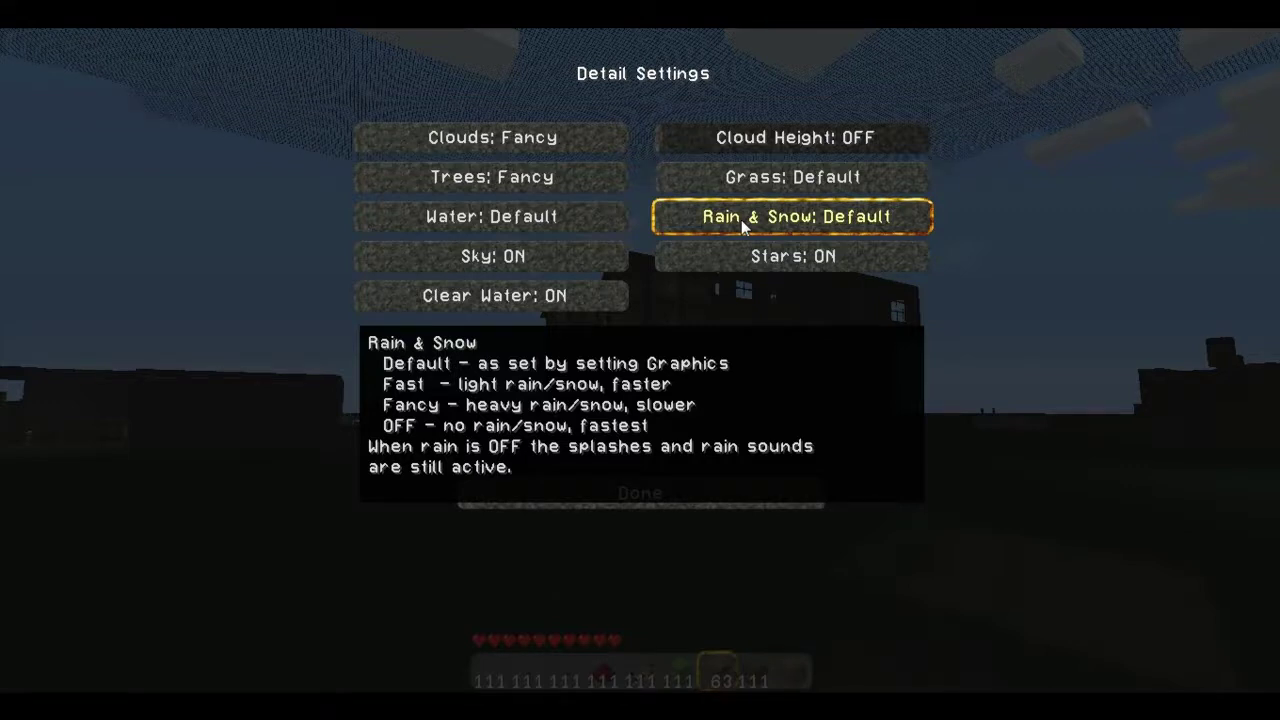
{"action": "mouse_move", "coordinate": [756, 260]}
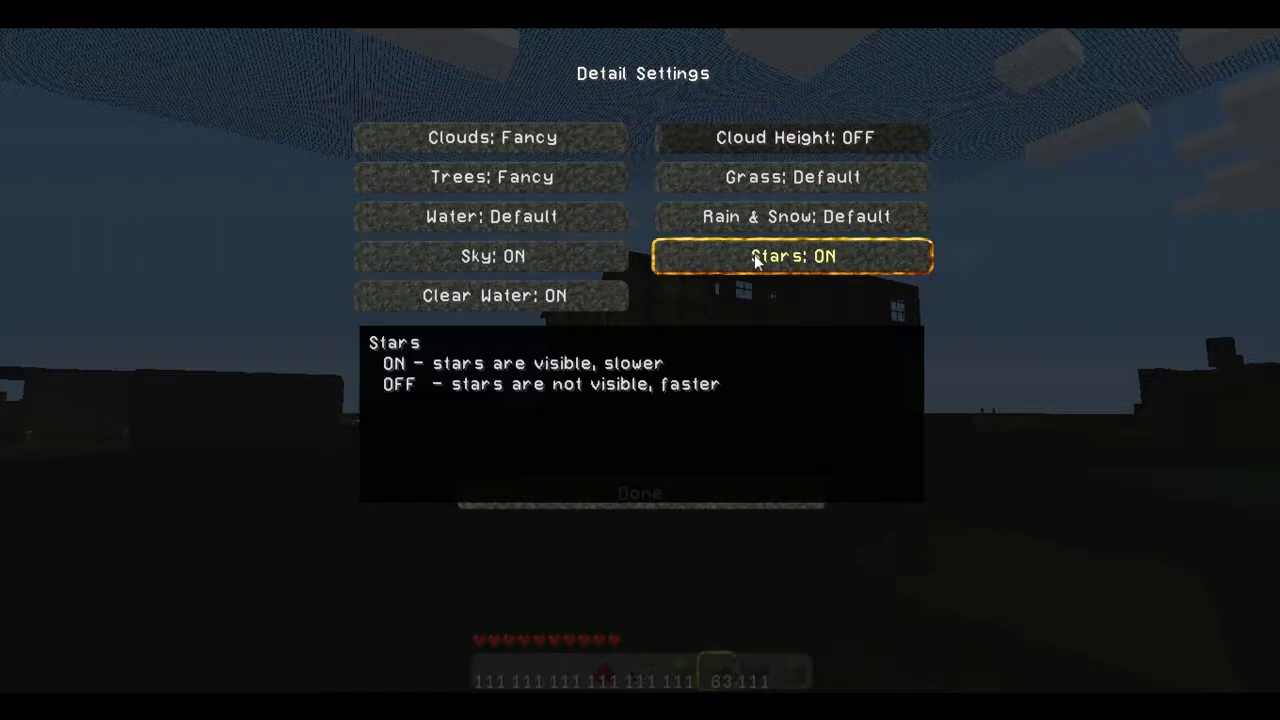
Close Detail Settings, reopen it, and leave it again to Video Settings
{"action": "left_click", "coordinate": [734, 500]}
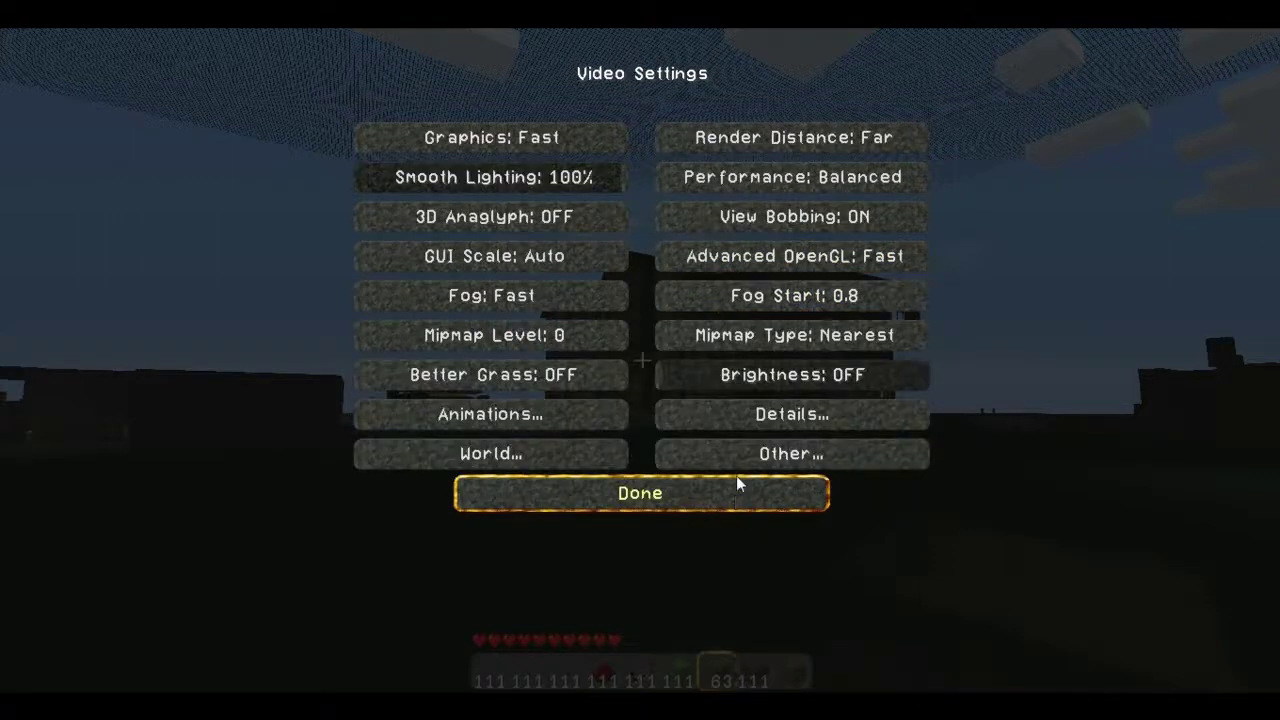
{"action": "left_click", "coordinate": [781, 421]}
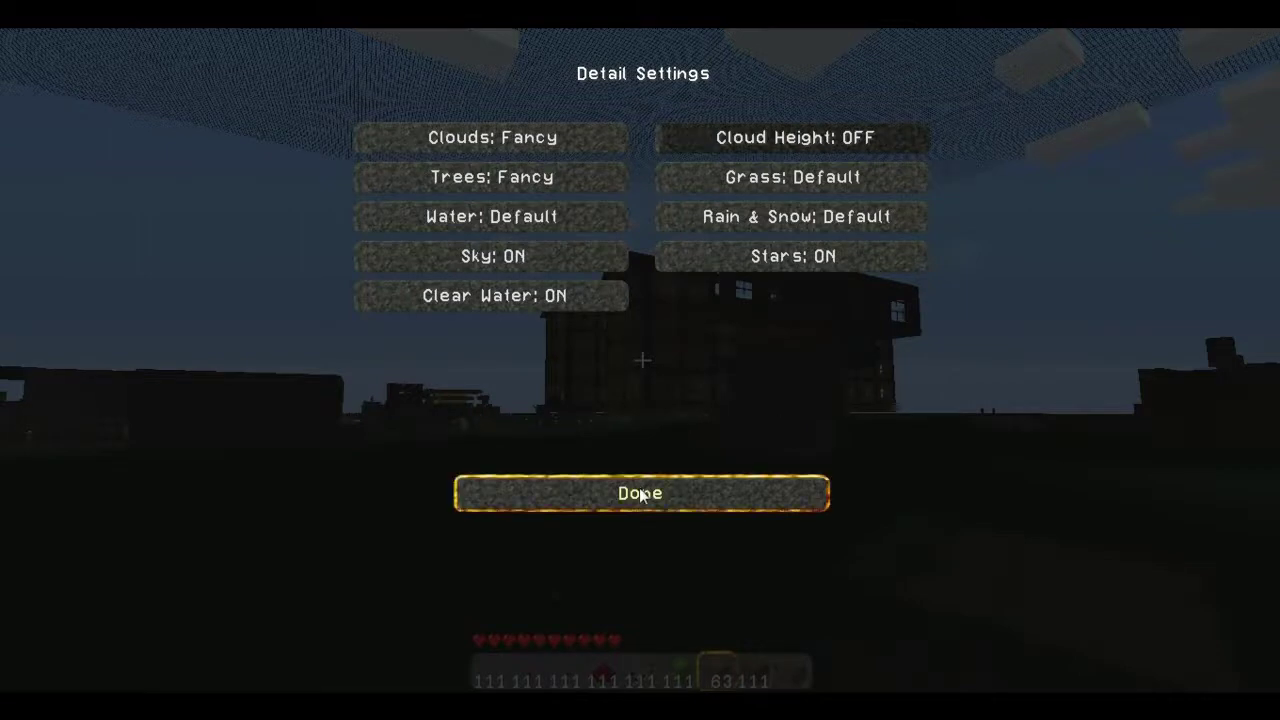
{"action": "left_click", "coordinate": [641, 495]}
Turn Smooth FPS ON in Other Settings and return to Video Settings
{"action": "left_click", "coordinate": [789, 457]}
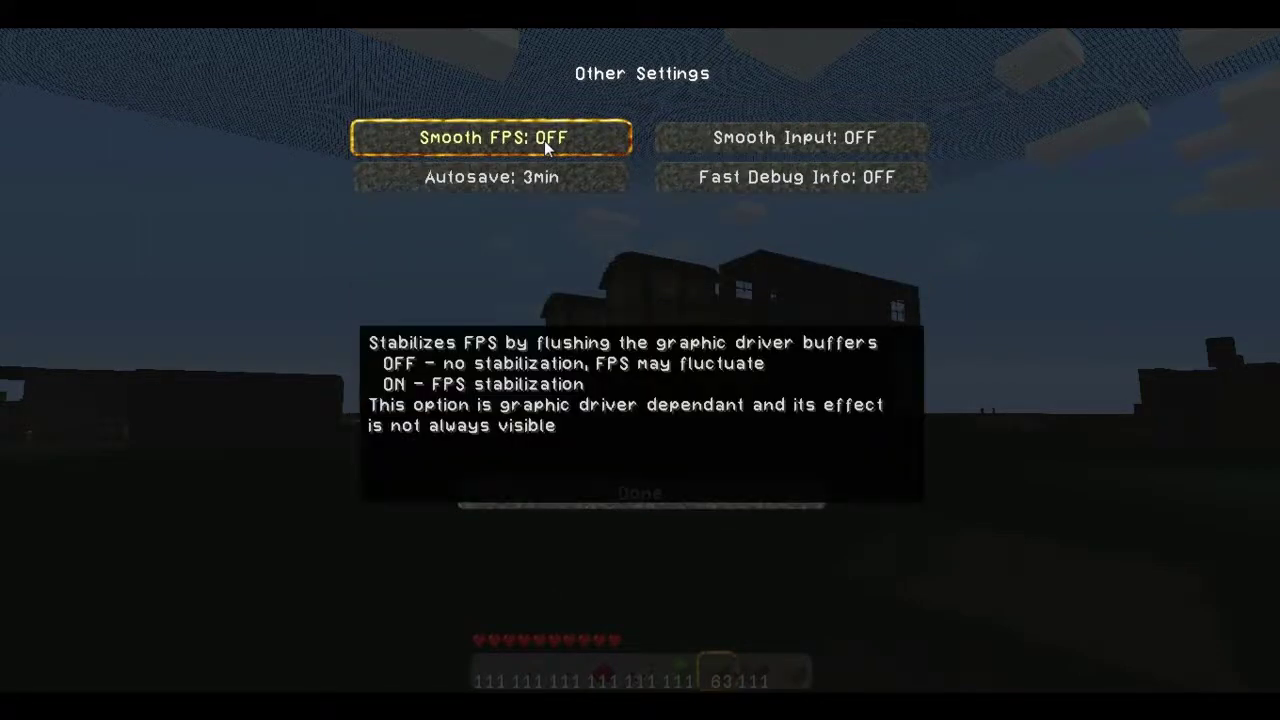
{"action": "left_click", "coordinate": [544, 140]}
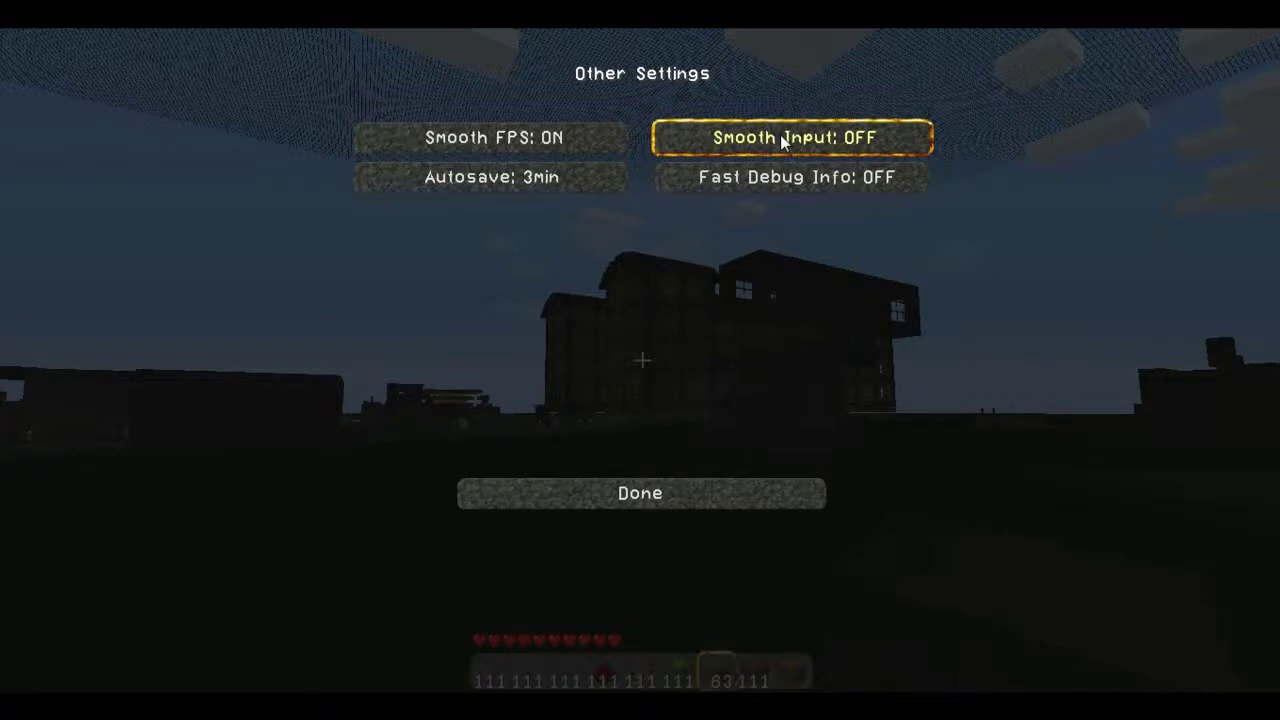
{"action": "mouse_move", "coordinate": [793, 143]}
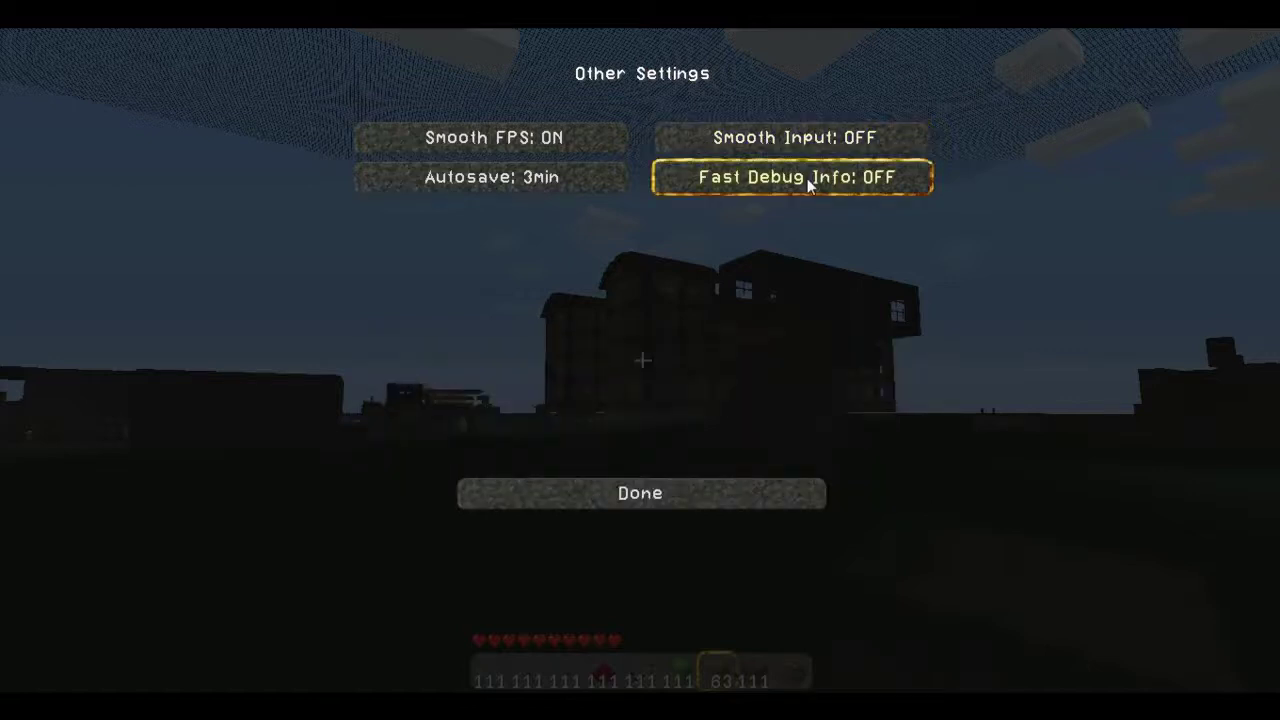
{"action": "left_click", "coordinate": [674, 493]}
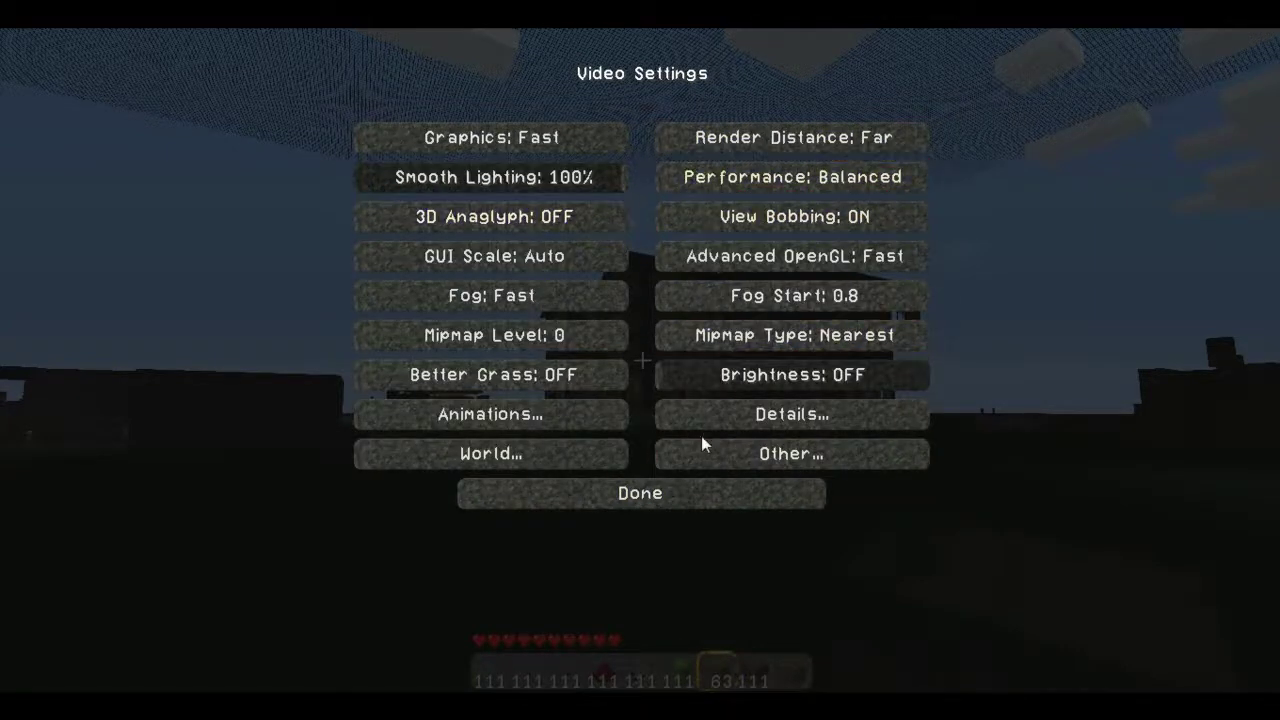
Return to Options and open the Controls key-binding list
{"action": "left_click", "coordinate": [682, 493]}
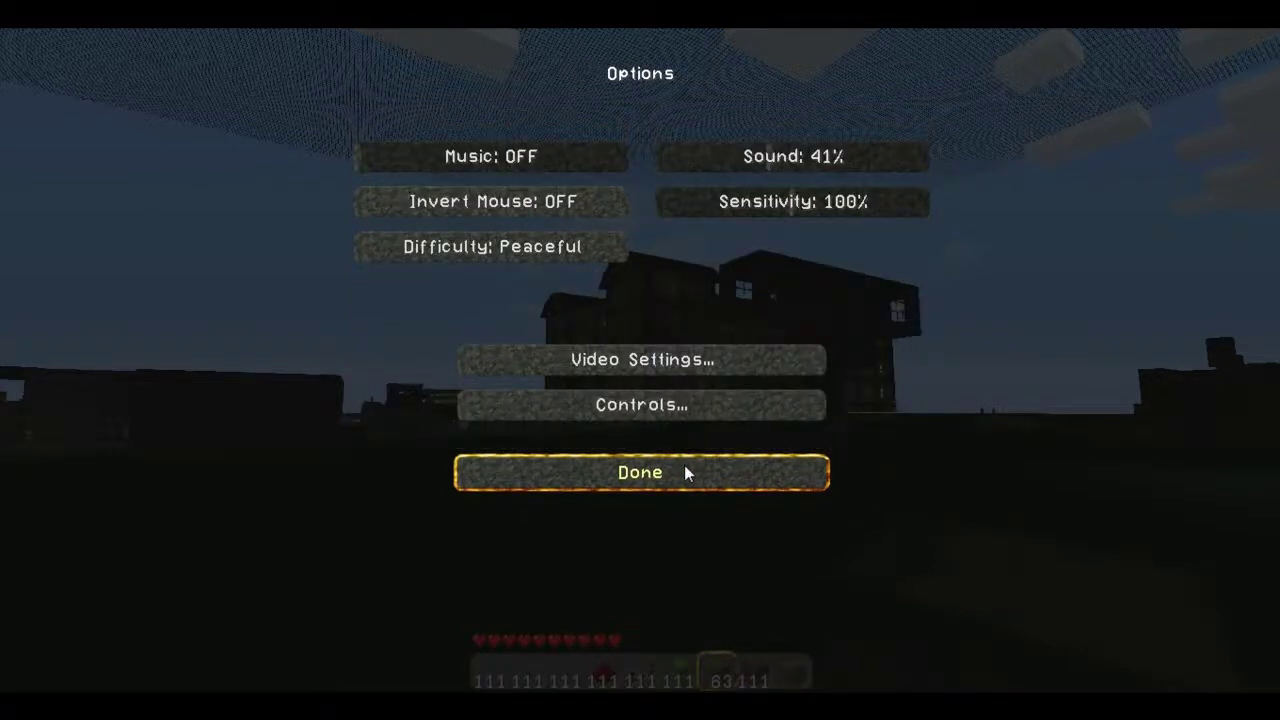
{"action": "left_click", "coordinate": [696, 423]}
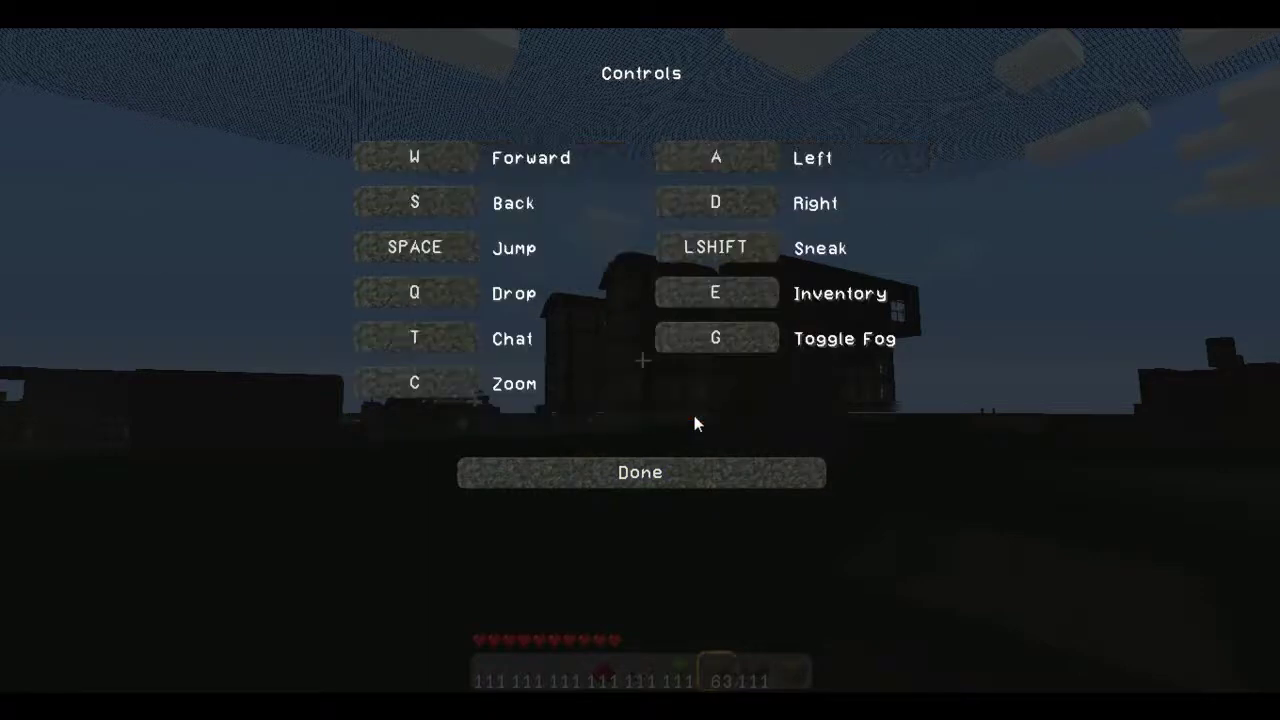